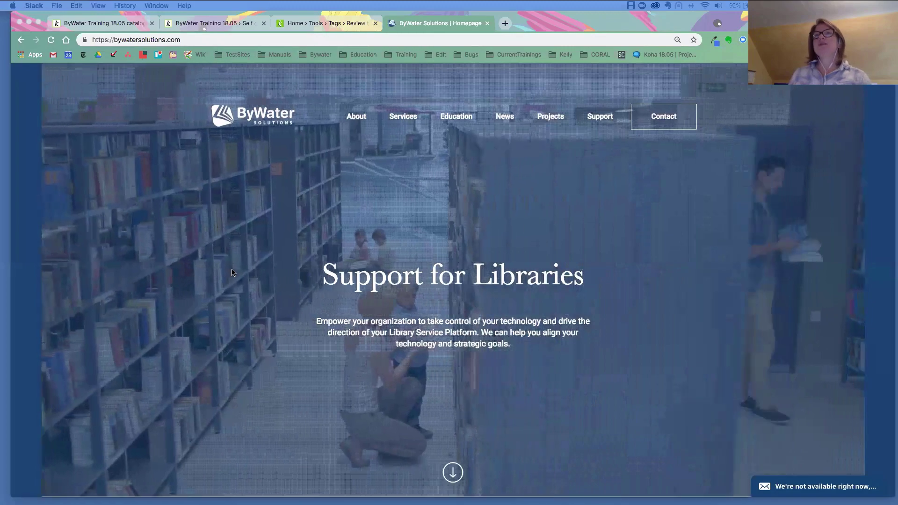
Step: Look over the ByWater Solutions homepage and open the site's Education section
scroll(233, 273, down, 15)
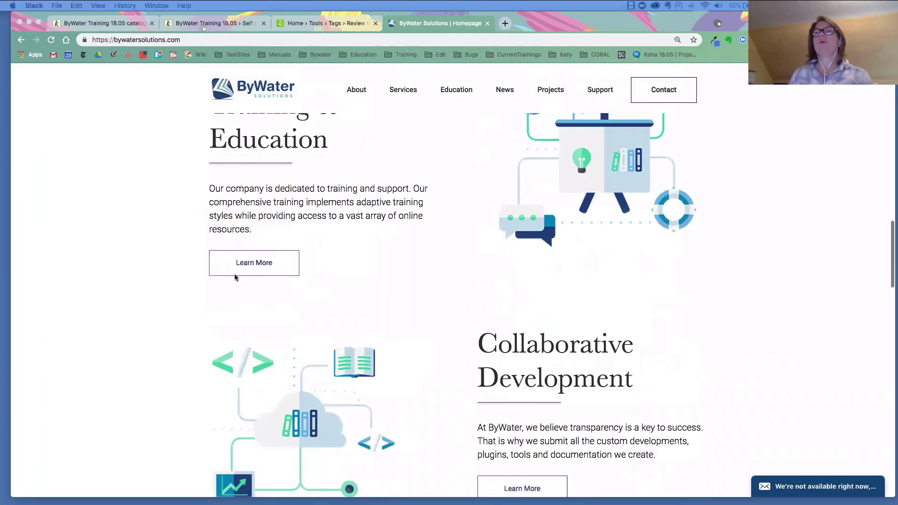
scroll(235, 274, down, 15)
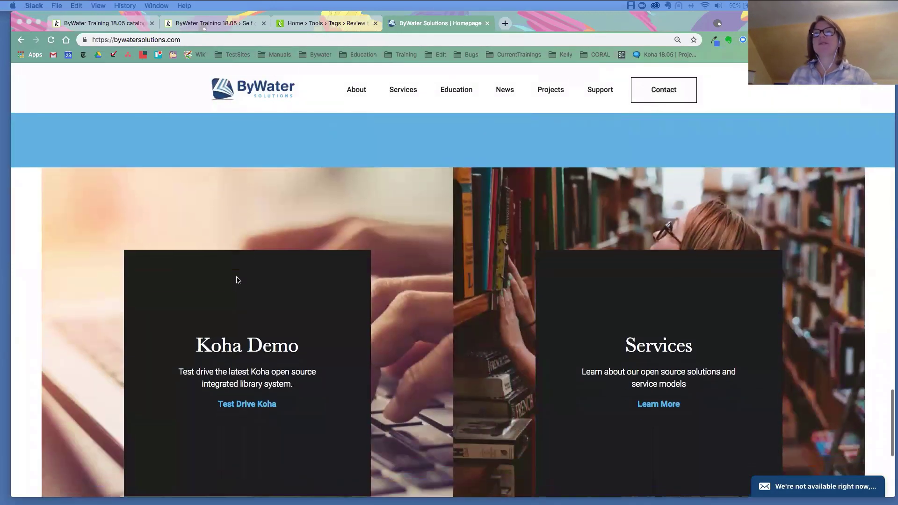
scroll(236, 278, up, 5)
scroll(236, 279, down, 10)
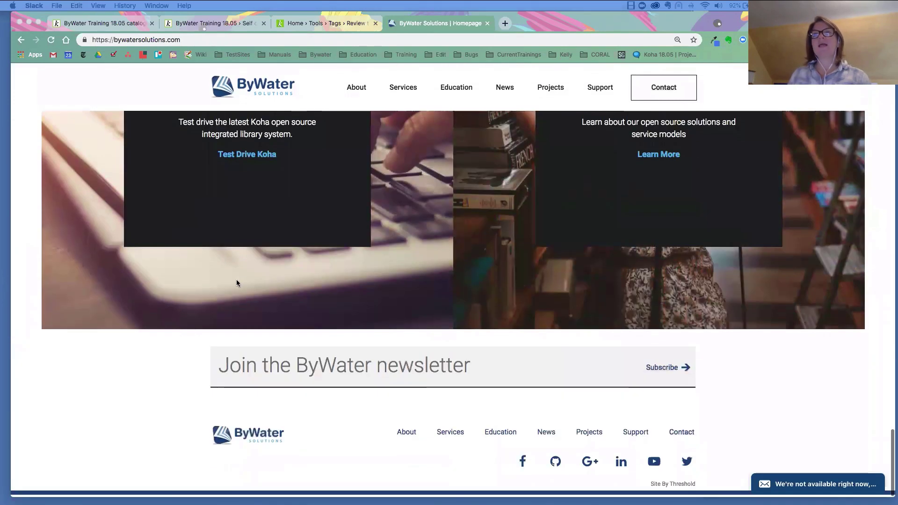
scroll(237, 279, up, 3)
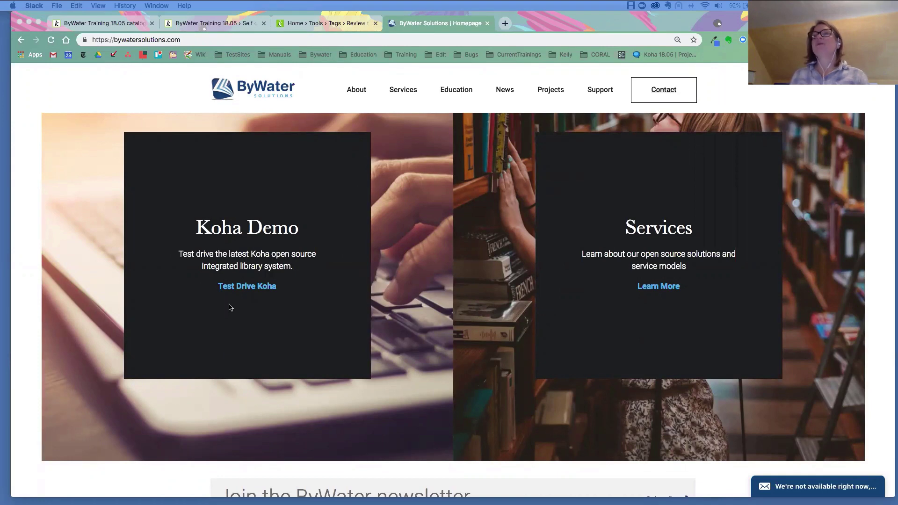
scroll(268, 318, down, 15)
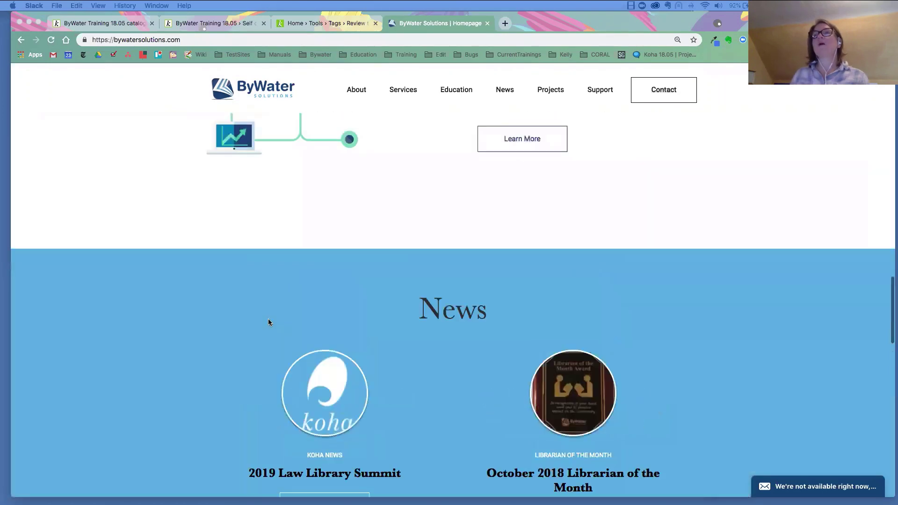
scroll(426, 200, up, 4)
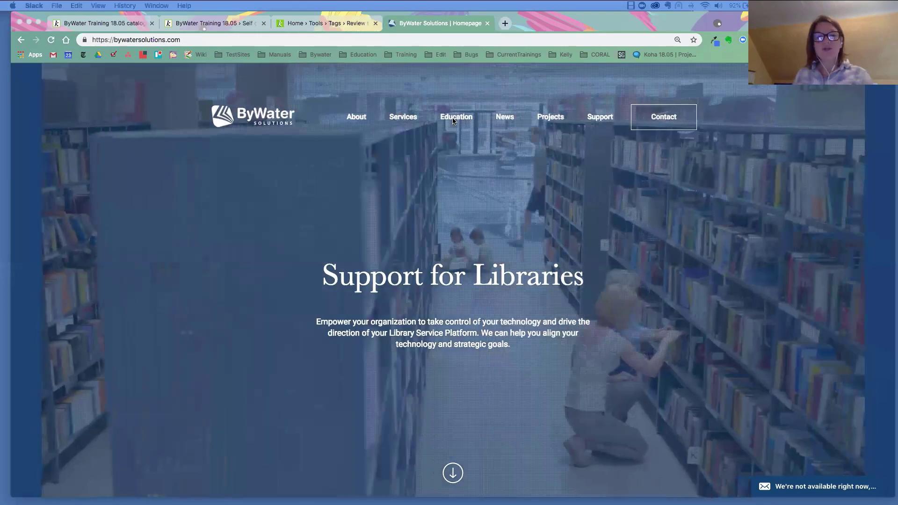
click(456, 122)
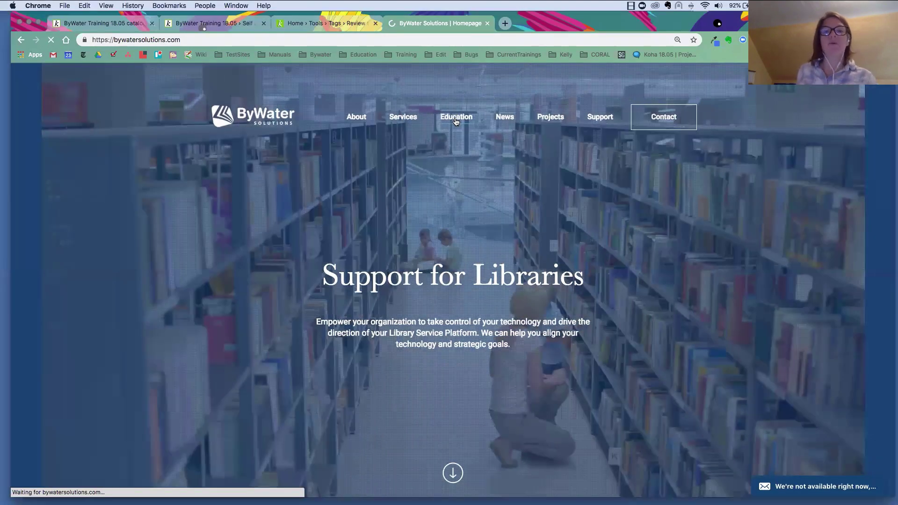
click(456, 117)
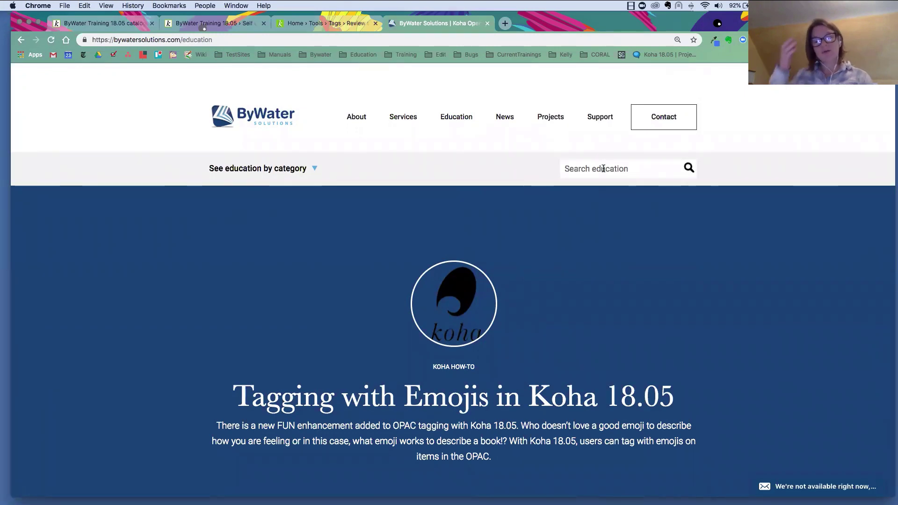
Step: Filter the education articles by the Koha How-To category and browse the listed posts
mouse_move(280, 171)
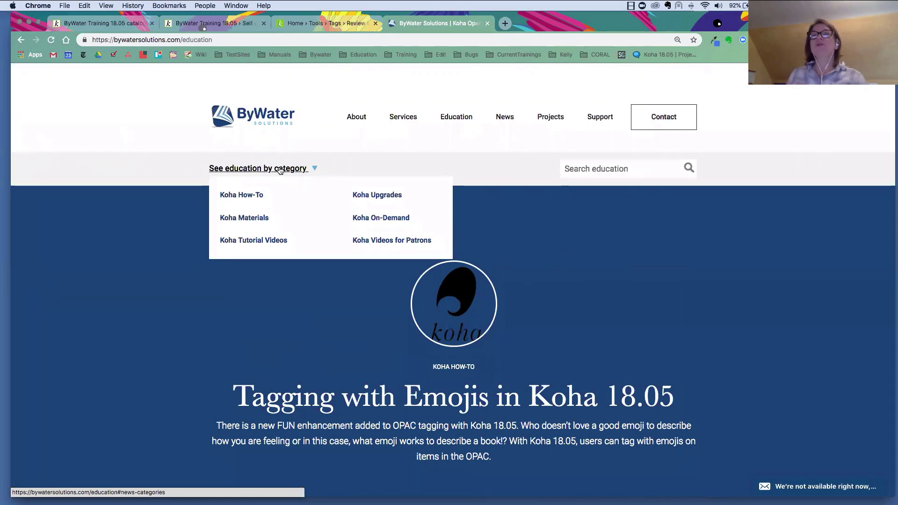
click(254, 196)
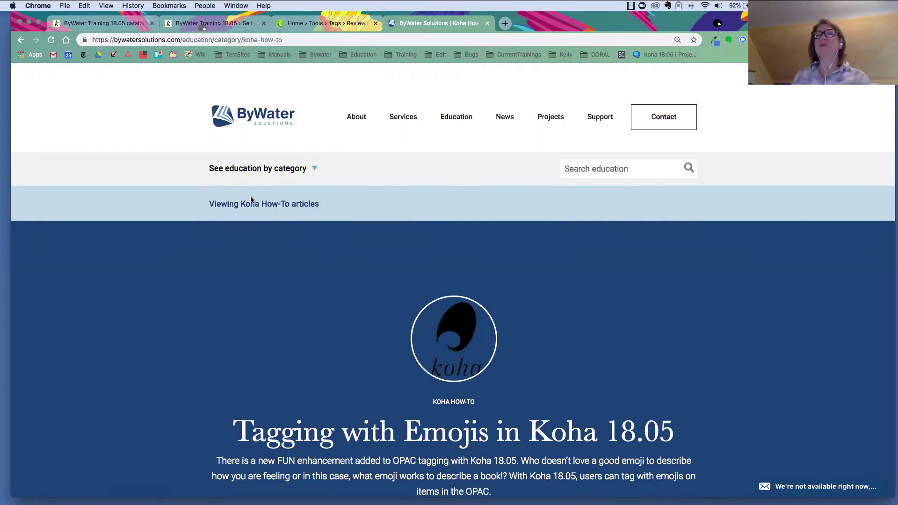
scroll(309, 295, down, 10)
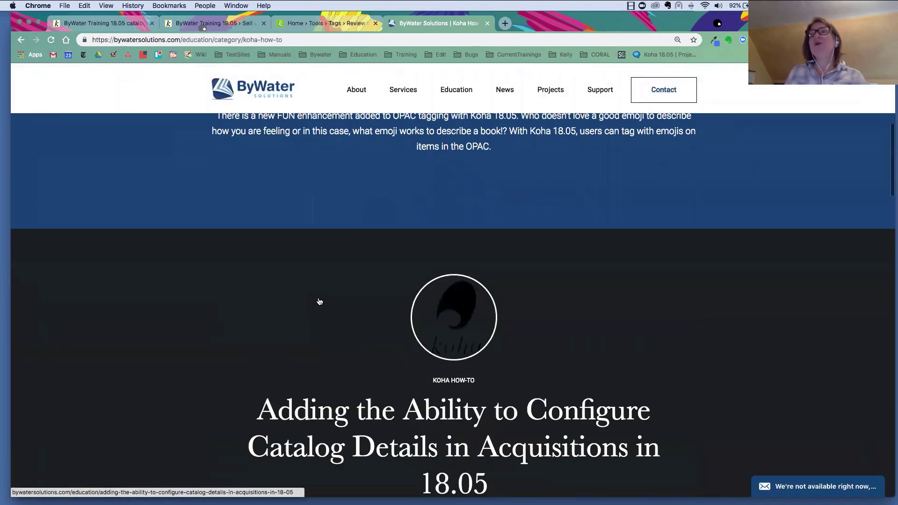
scroll(320, 301, down, 10)
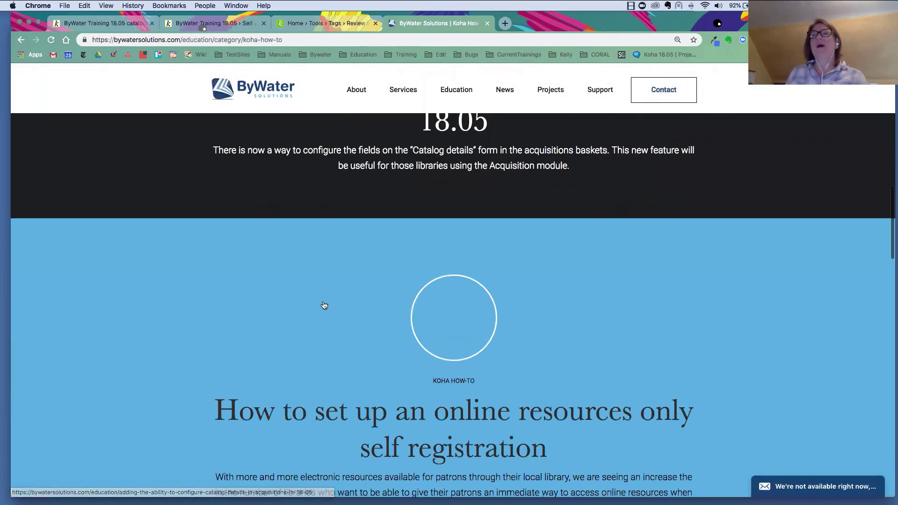
scroll(323, 304, down, 4)
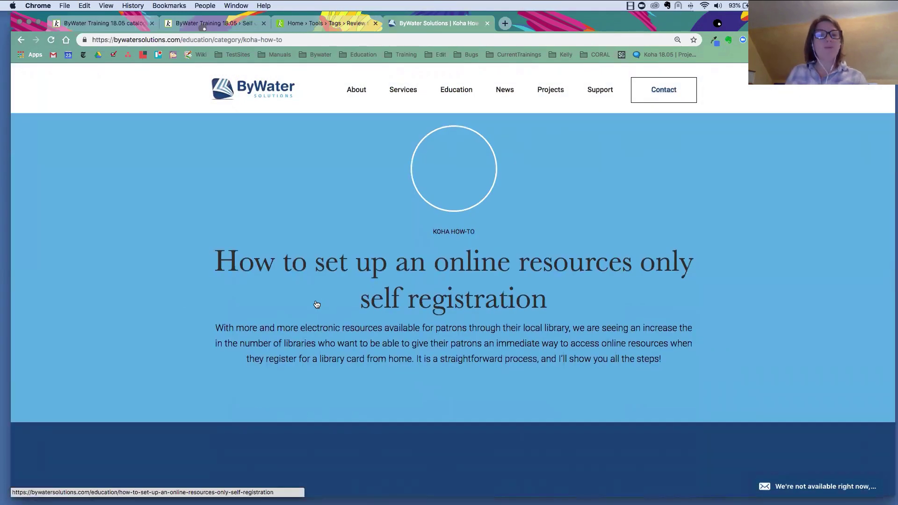
scroll(267, 297, up, 20)
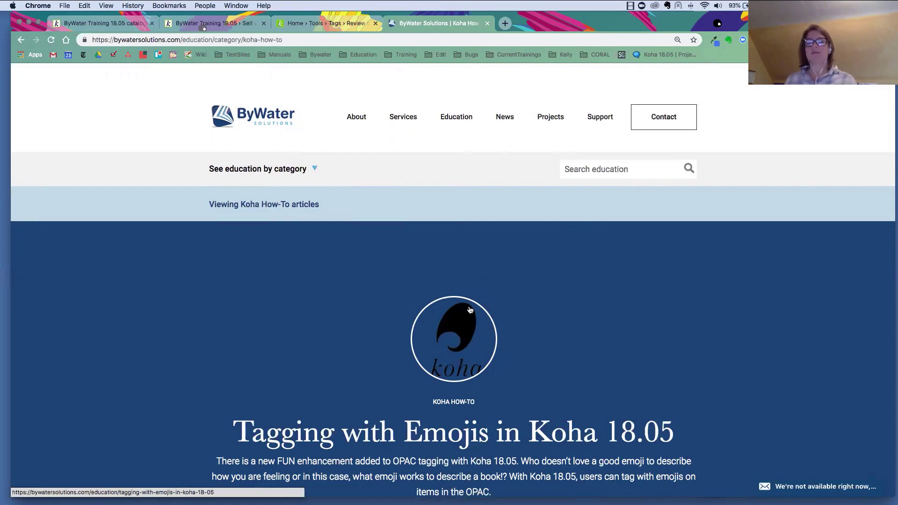
Step: Switch to the Koha Upgrades category and open the Koha 18.05 Upgrade Webinar Schedule article
click(262, 169)
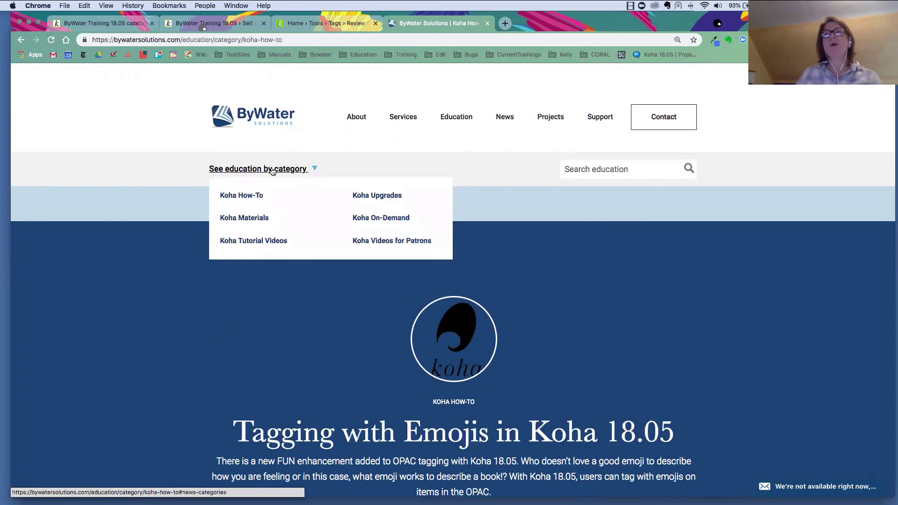
click(395, 197)
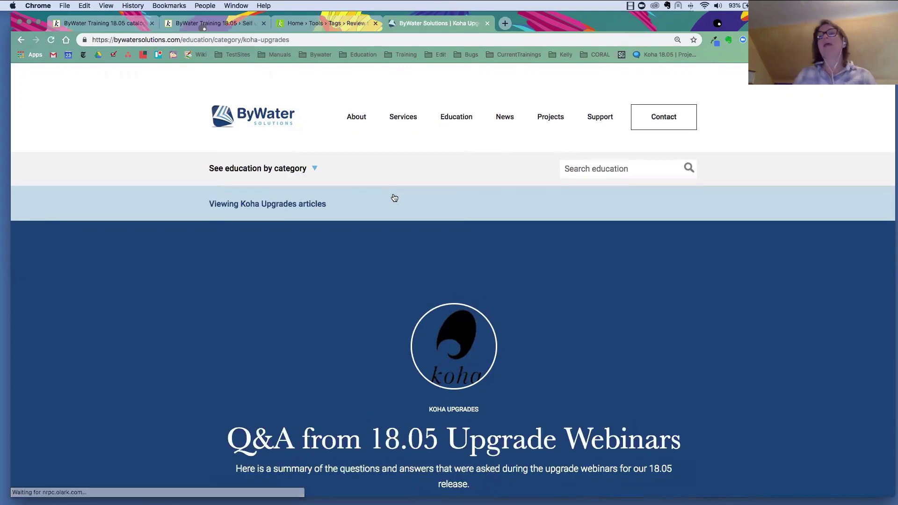
scroll(401, 344, down, 3)
scroll(265, 346, down, 5)
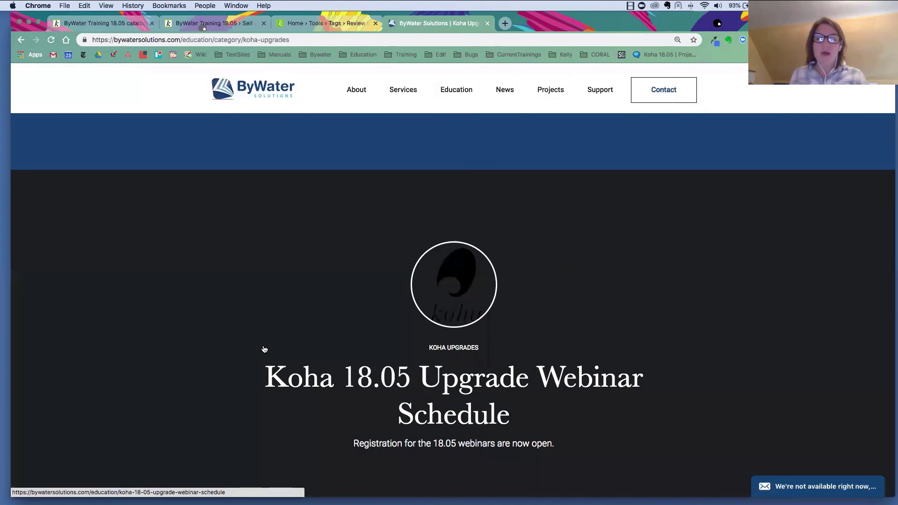
click(353, 385)
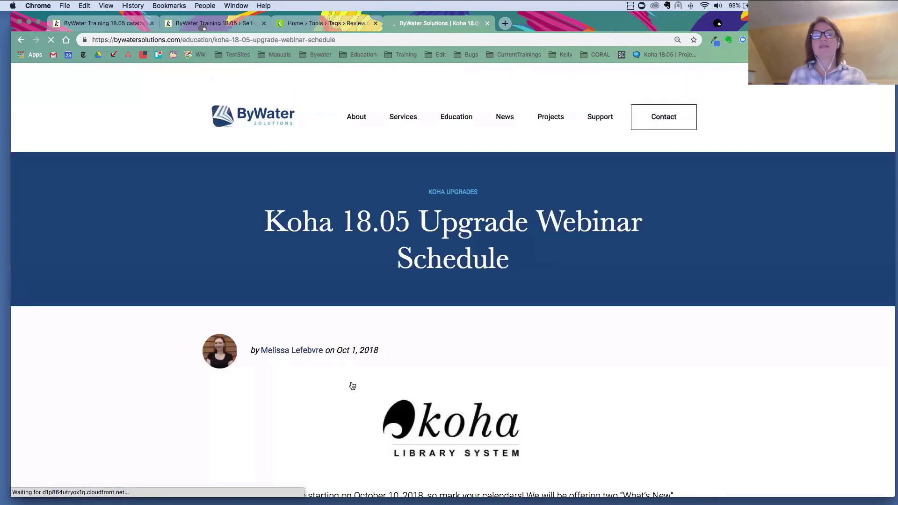
Step: Review the webinar schedule's introduction, session dates and registration links for each module
scroll(351, 384, down, 6)
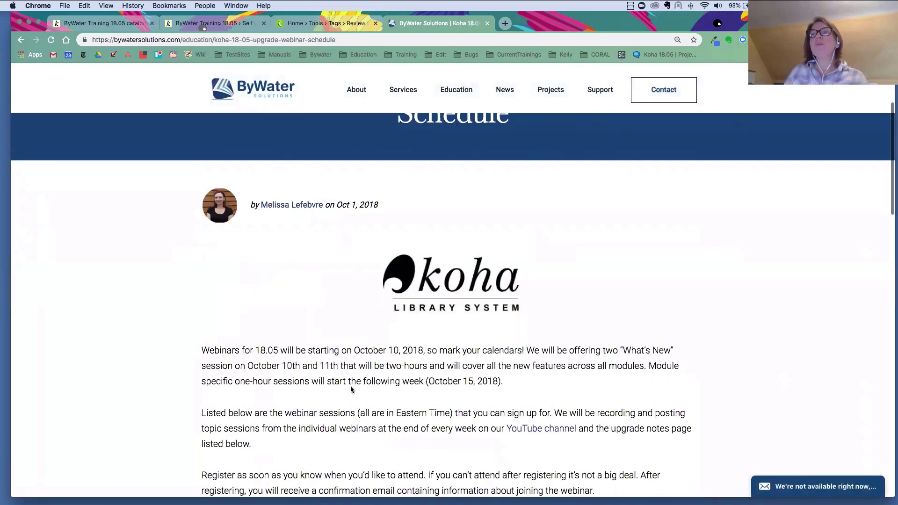
scroll(350, 389, down, 5)
scroll(353, 392, down, 3)
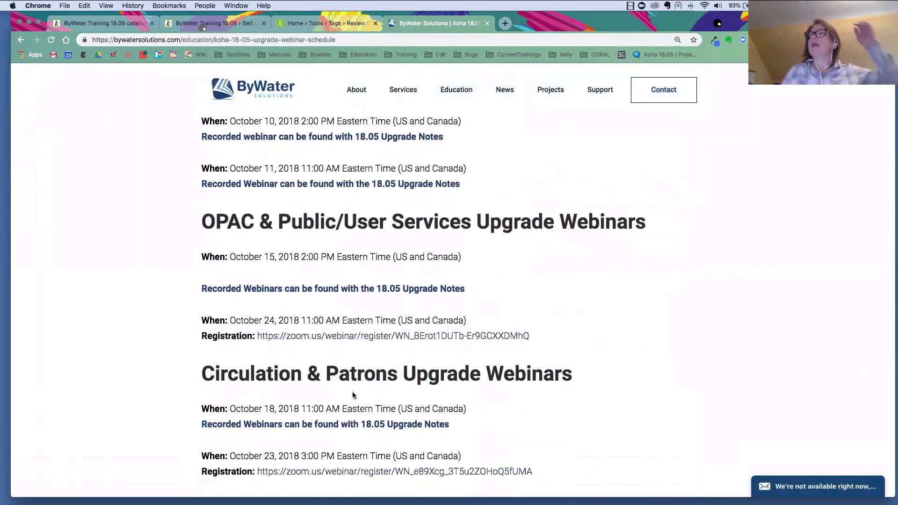
scroll(349, 318, down, 3)
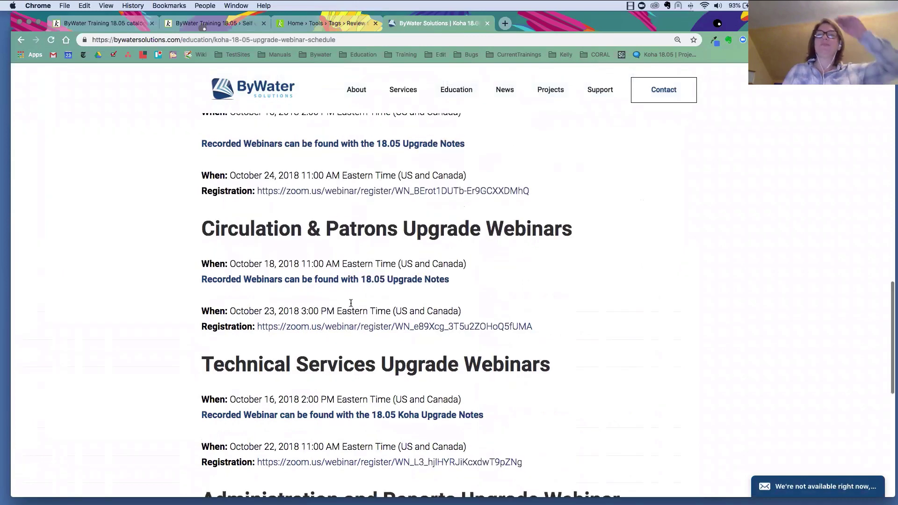
scroll(348, 318, down, 2)
scroll(349, 324, down, 3)
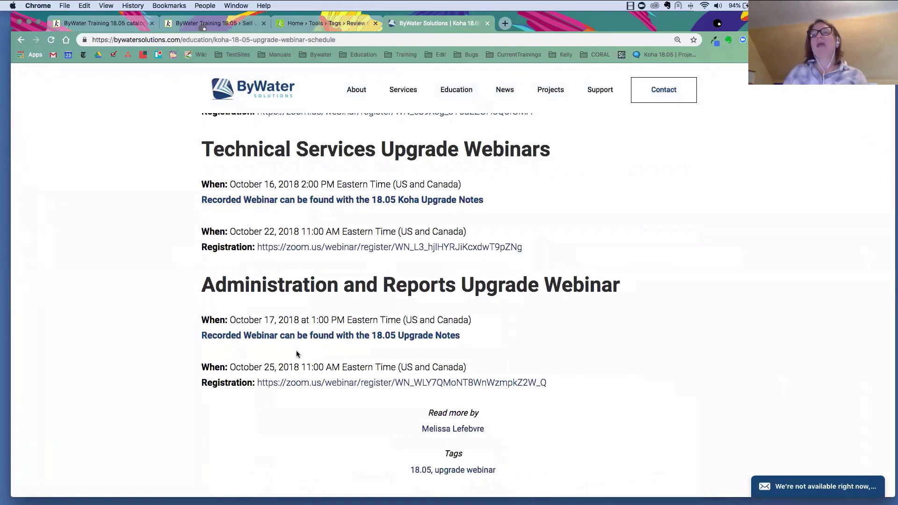
scroll(298, 354, up, 15)
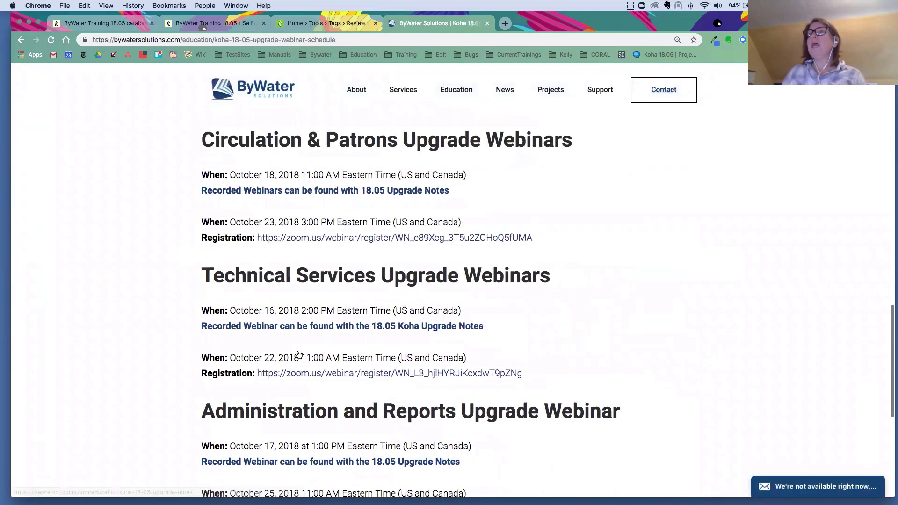
scroll(298, 351, up, 3)
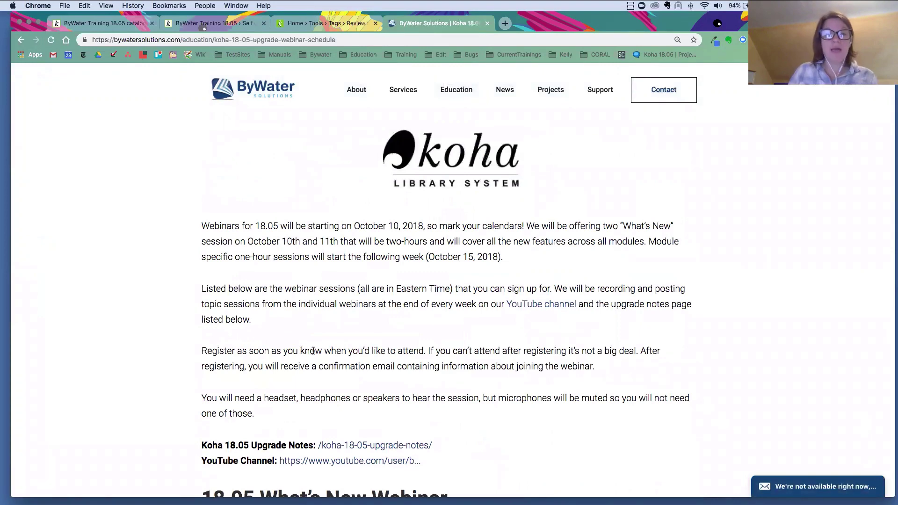
Step: Open the Koha 18.05 Upgrade Notes linked in the schedule and review the important links and overview blog posts
scroll(370, 359, down, 4)
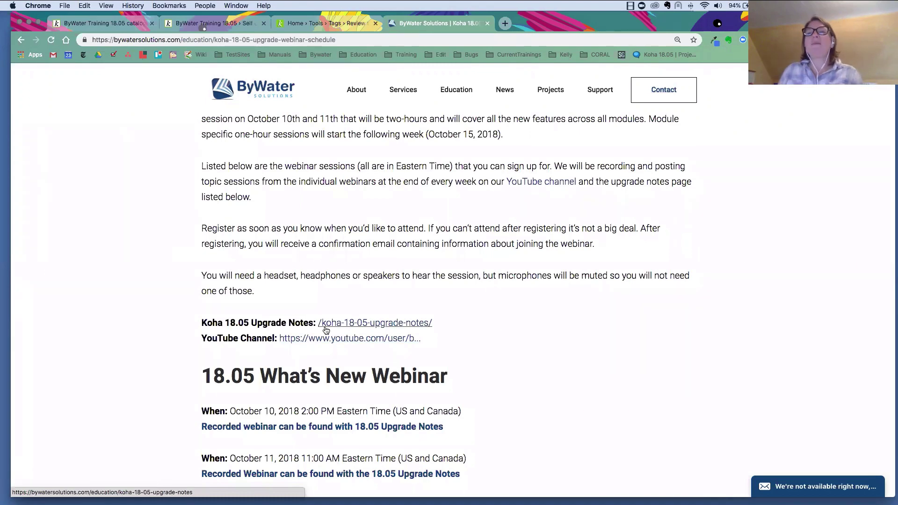
click(352, 330)
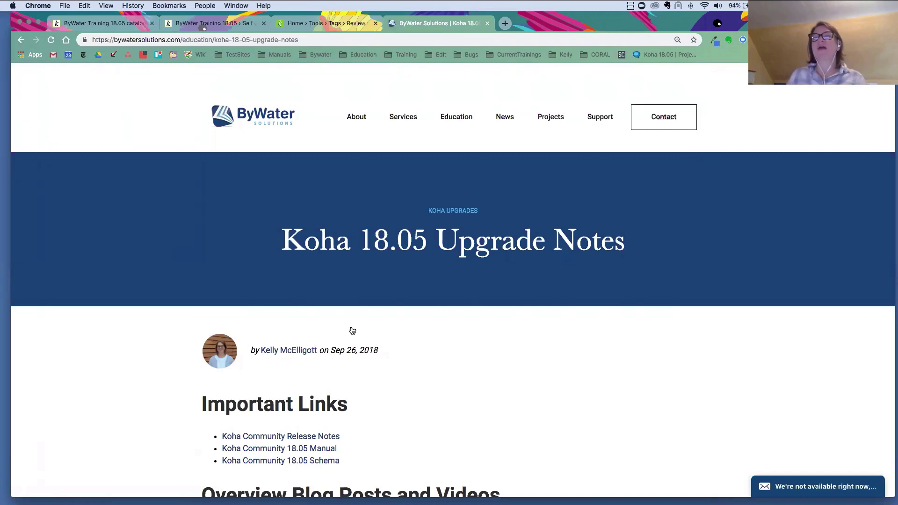
scroll(395, 400, down, 5)
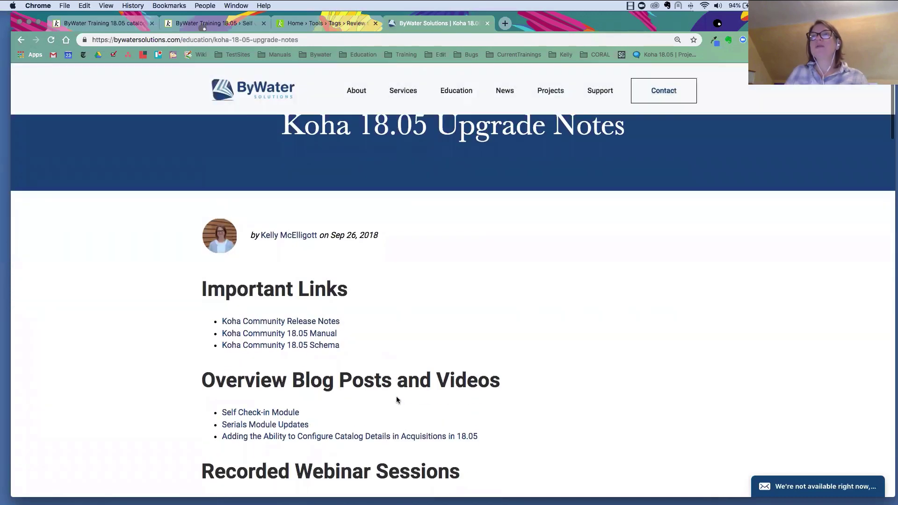
scroll(265, 243, up, 1)
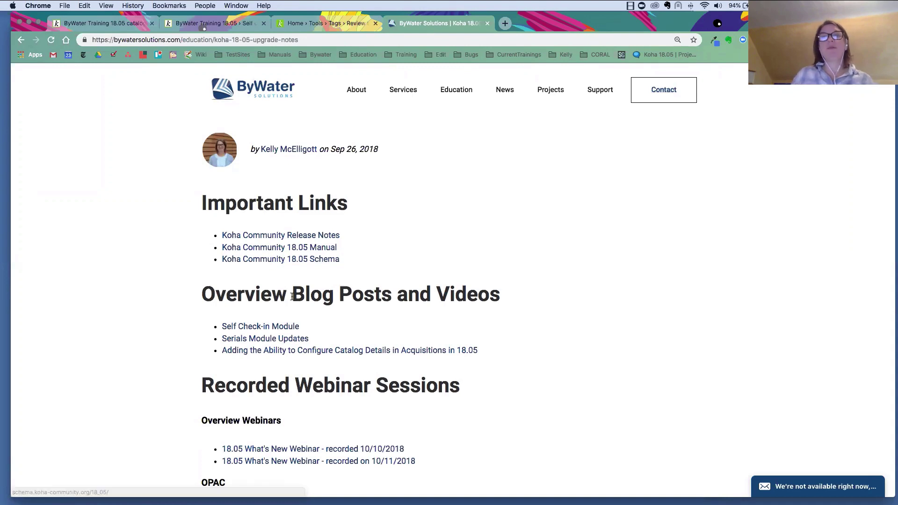
scroll(285, 290, down, 2)
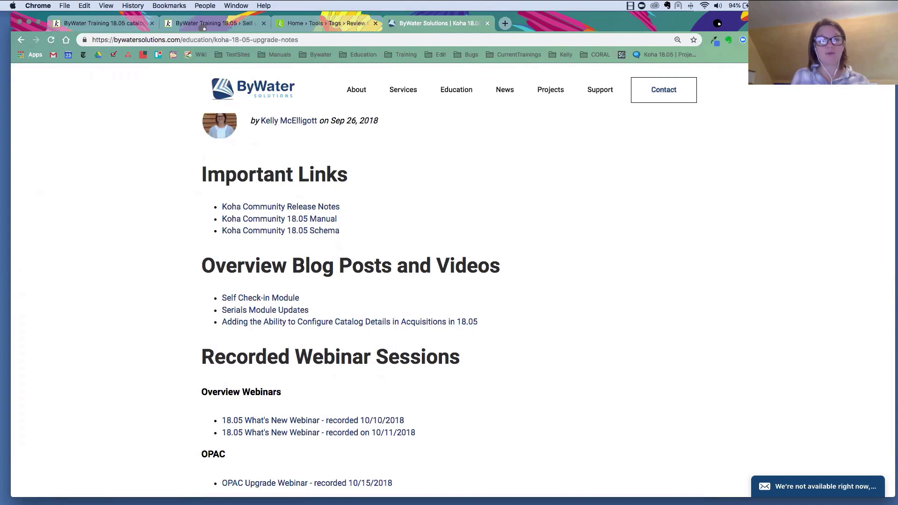
Step: Examine the recorded webinar sessions, the Q & A section and the OPAC enhancement list in the upgrade notes
scroll(303, 289, down, 4)
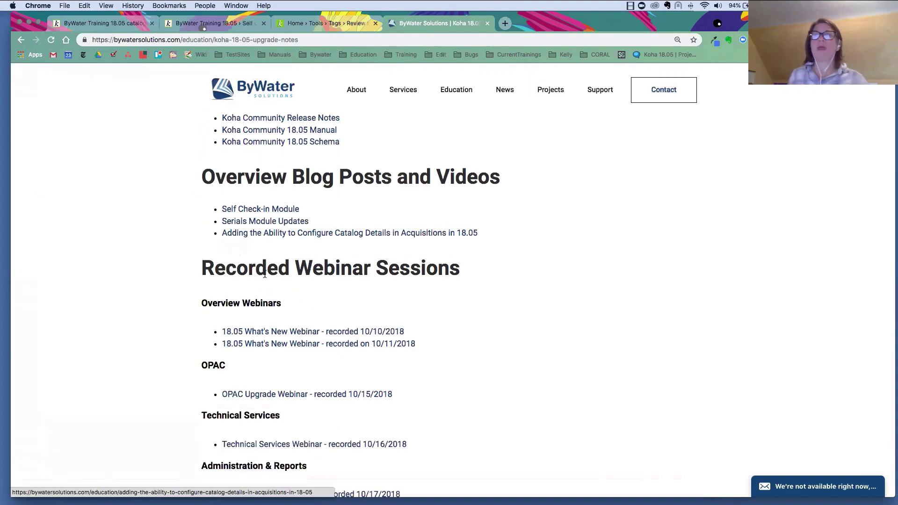
scroll(262, 292, down, 3)
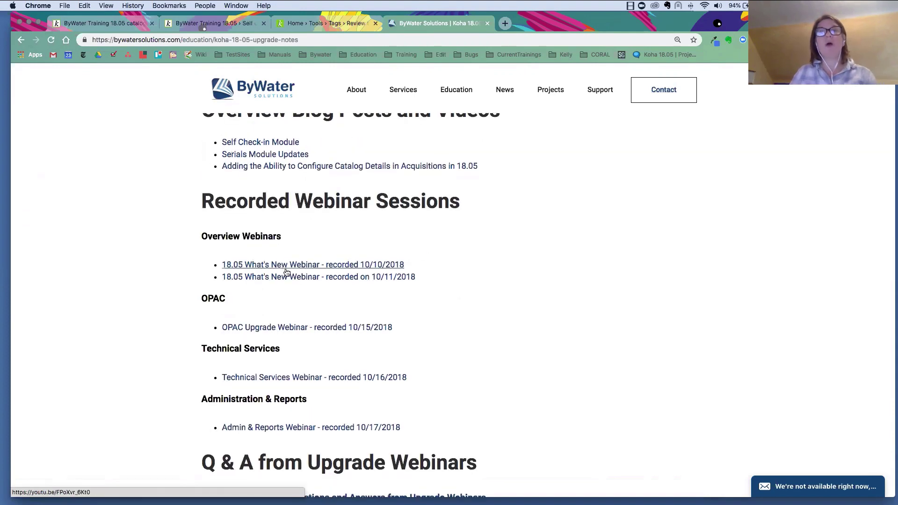
scroll(296, 302, down, 2)
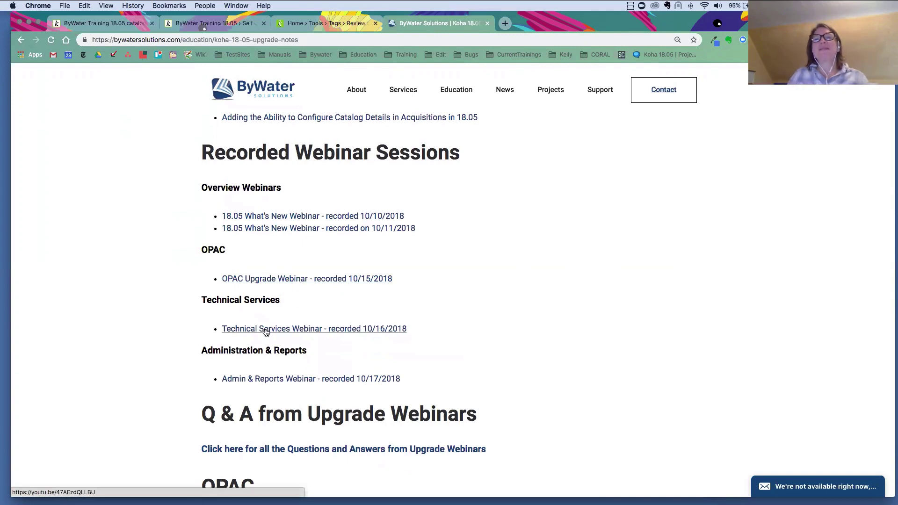
scroll(299, 344, down, 1)
scroll(303, 344, down, 3)
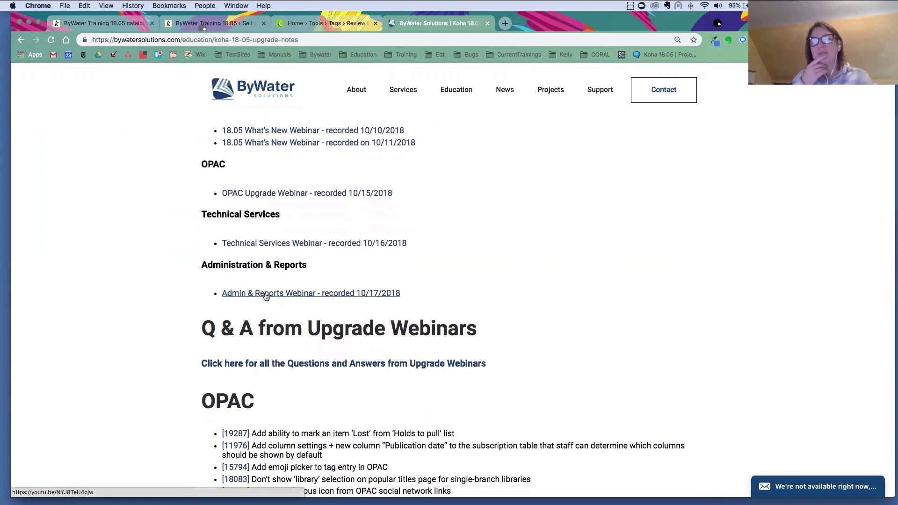
scroll(253, 323, down, 2)
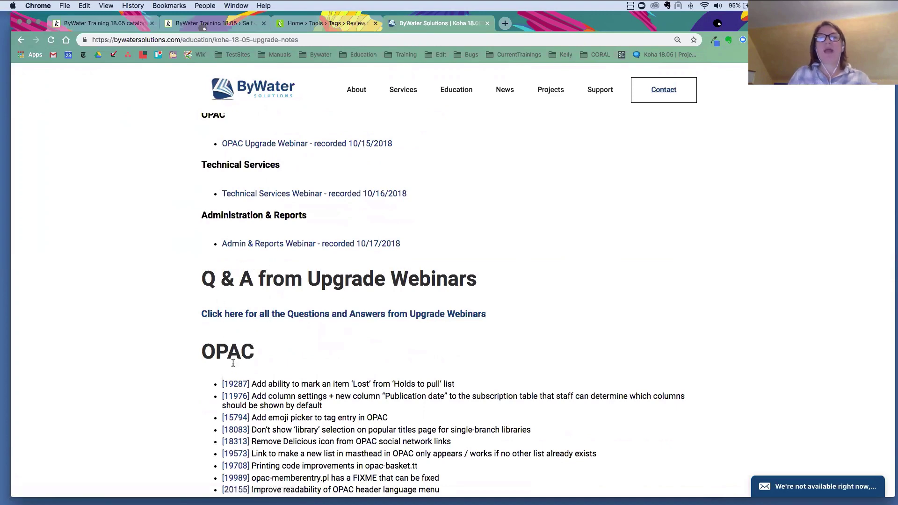
scroll(233, 363, down, 2)
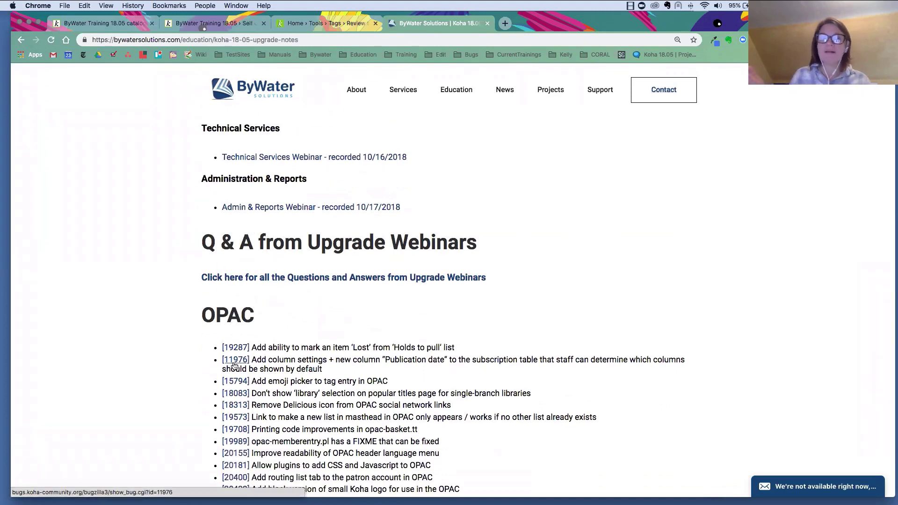
Step: Skim the enhancement lists in the upgrade notes and open the linked questions and answers from the upgrade webinars
scroll(234, 351, down, 4)
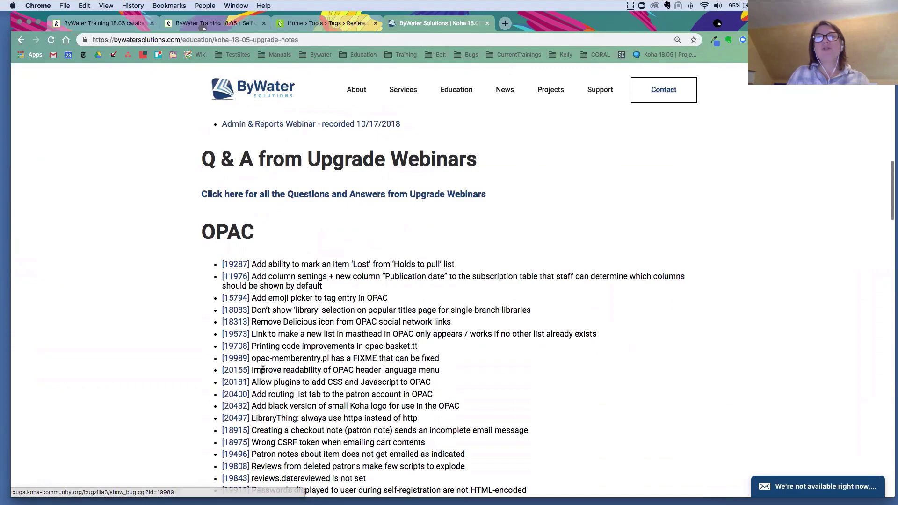
scroll(263, 369, down, 20)
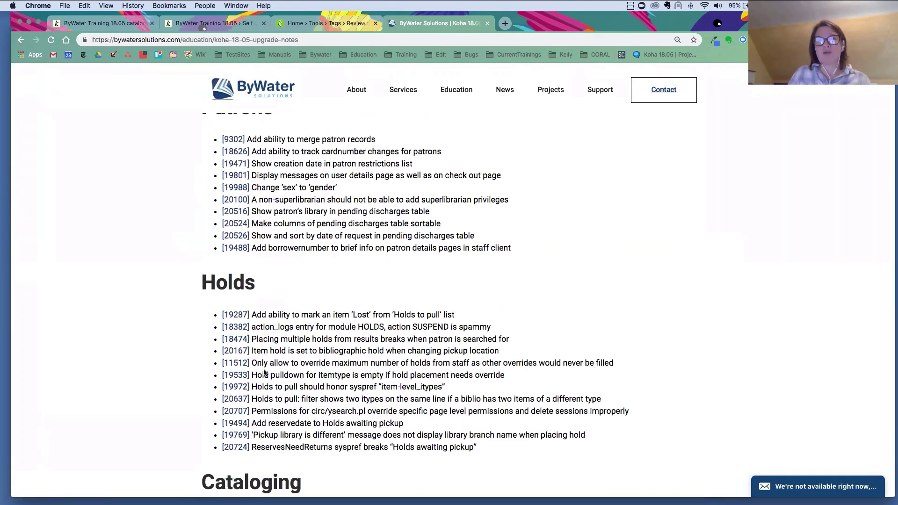
scroll(264, 373, up, 20)
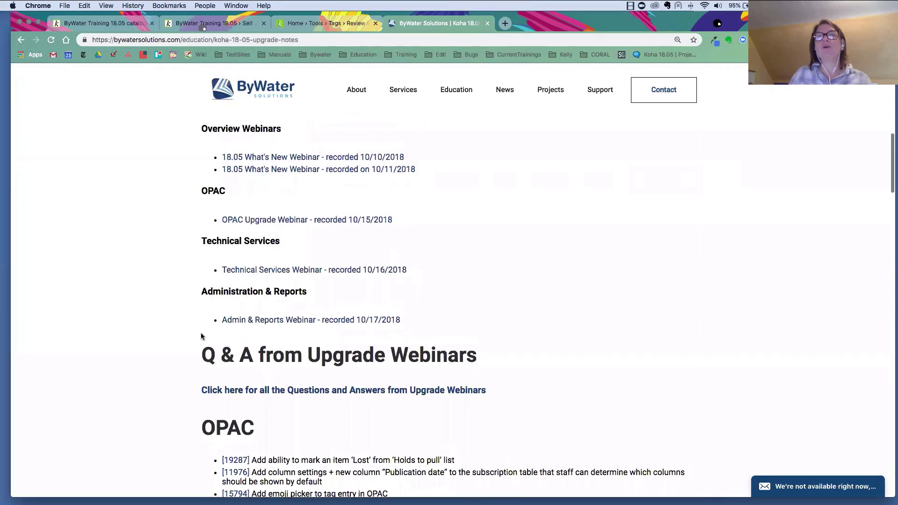
scroll(201, 348, down, 3)
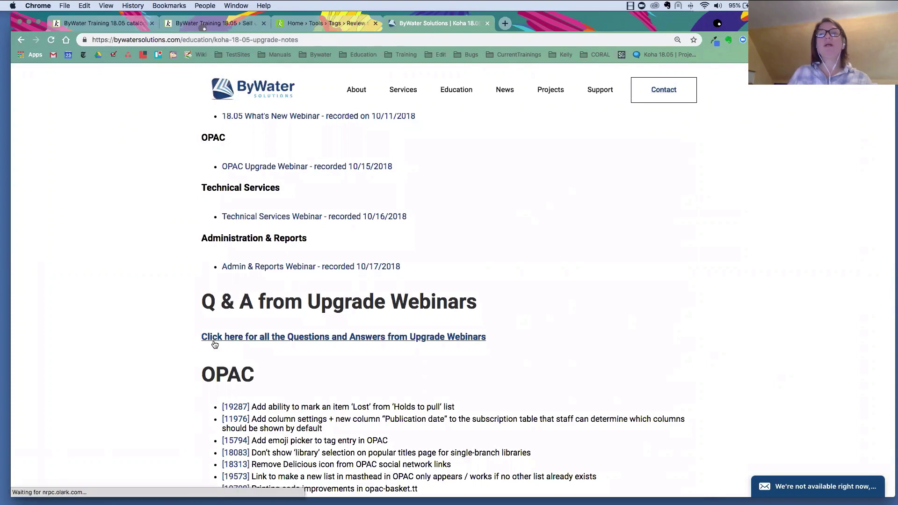
click(214, 342)
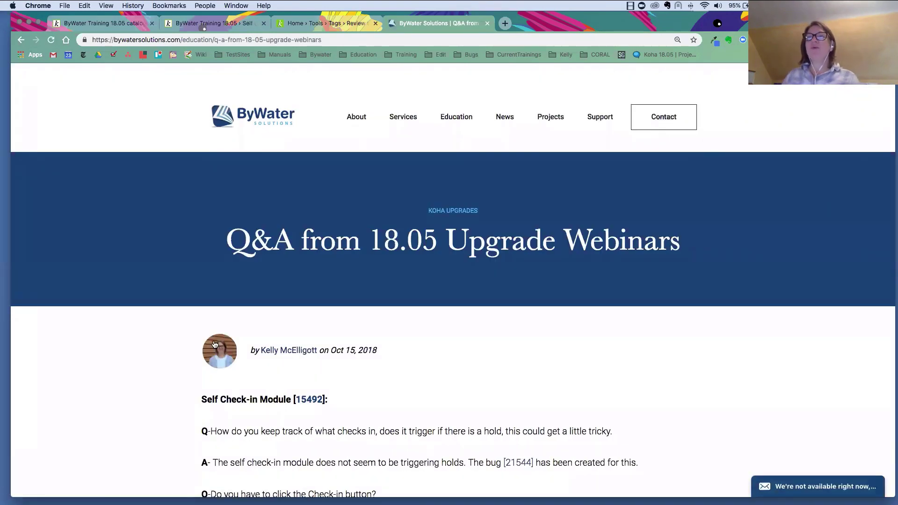
Step: Review the webinar questions and answers about the Self Check-in Module, Merging Patrons and Patron Fines/Fees
scroll(215, 345, down, 2)
scroll(215, 344, down, 10)
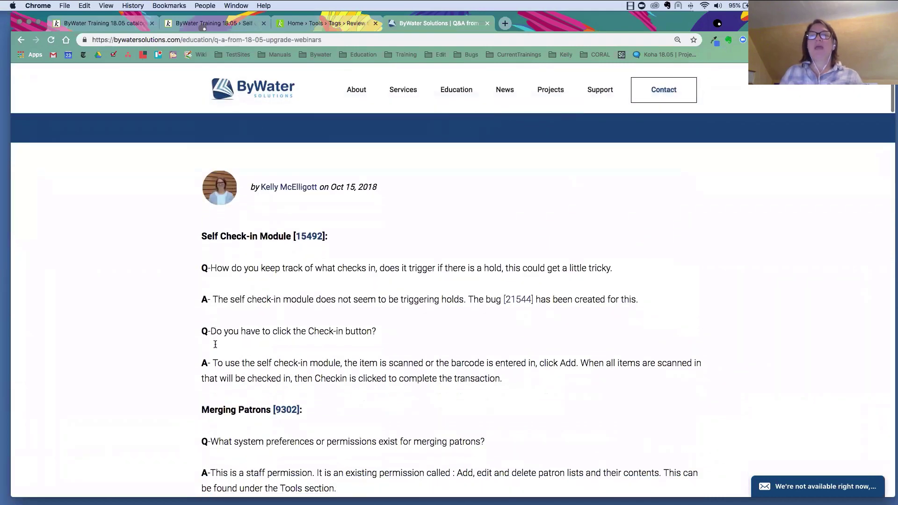
scroll(216, 347, down, 5)
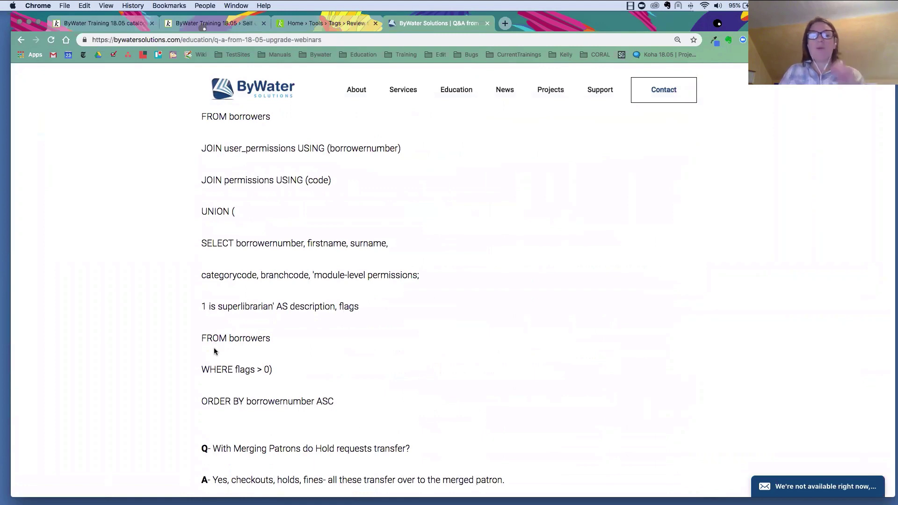
scroll(248, 313, up, 5)
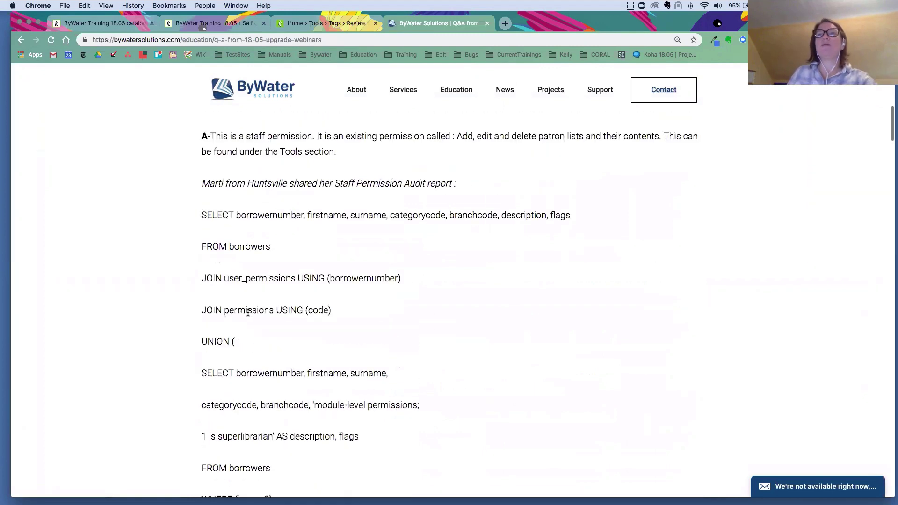
scroll(255, 295, up, 1)
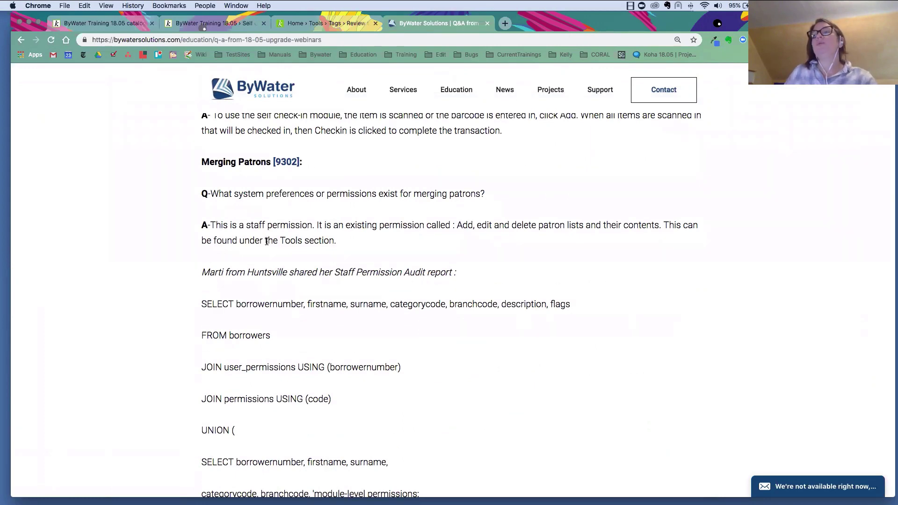
scroll(265, 240, down, 5)
scroll(268, 254, down, 9)
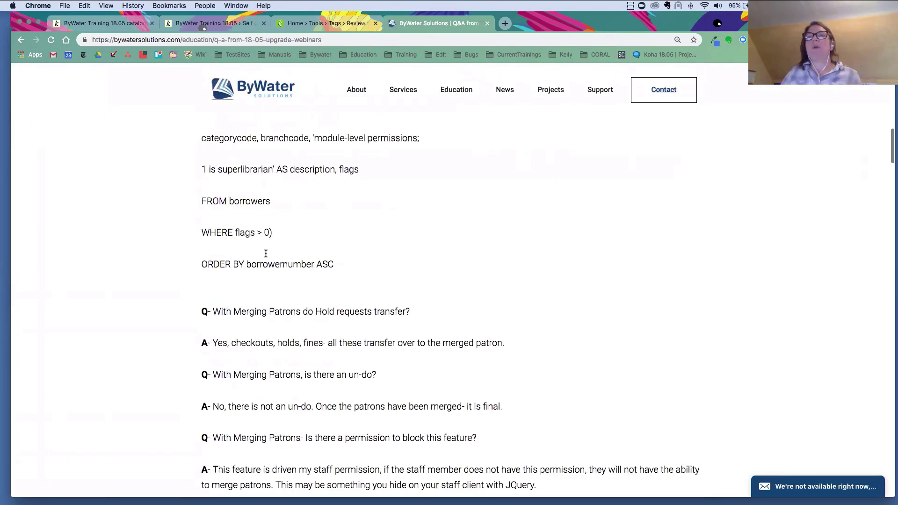
scroll(265, 268, down, 2)
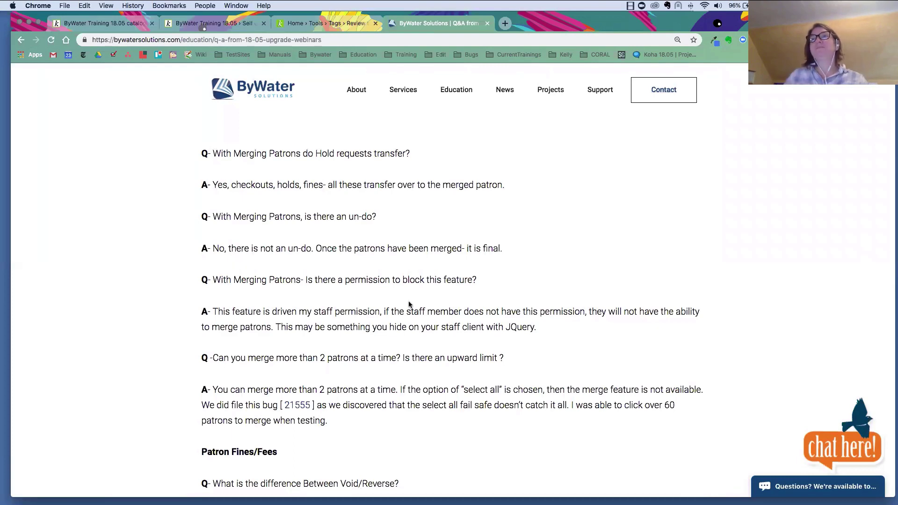
scroll(462, 334, down, 5)
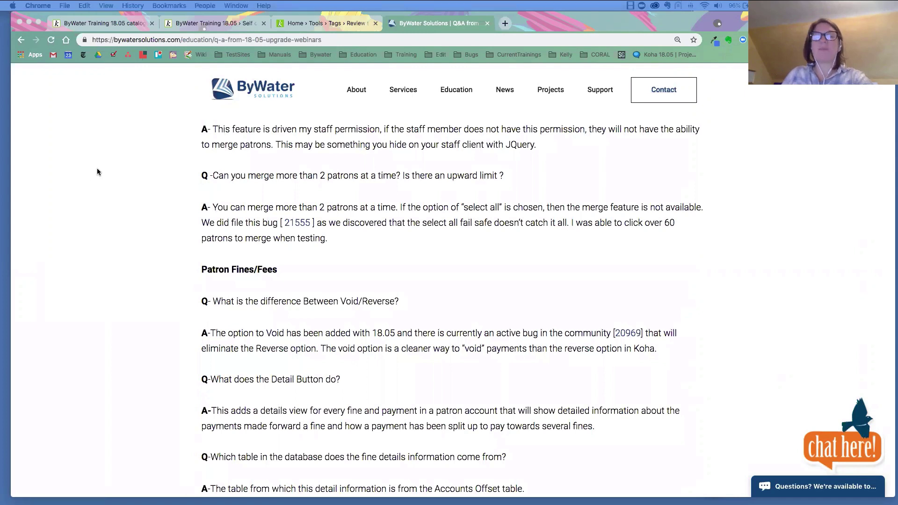
Step: Switch to the ByWater Training 18.05 catalog, go to its home page and highlight the site's domain
drag(653, 25, 654, 36)
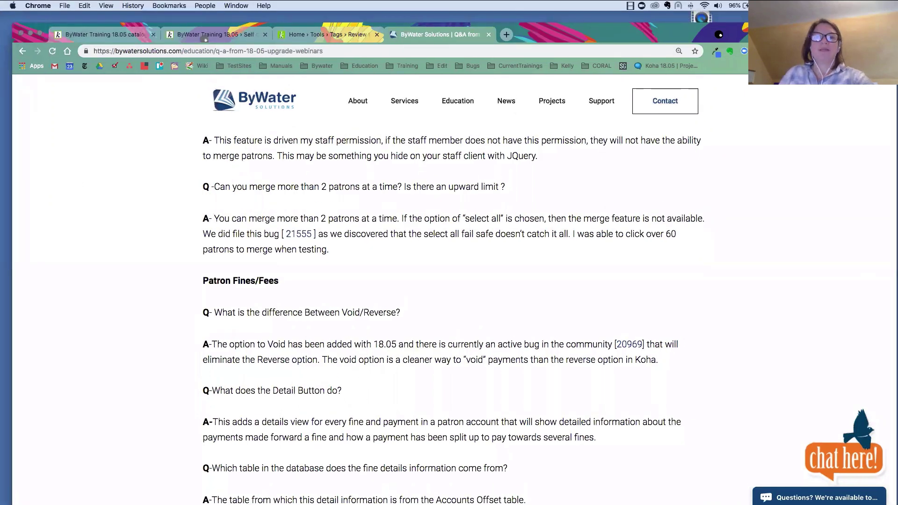
click(108, 37)
scroll(52, 99, up, 3)
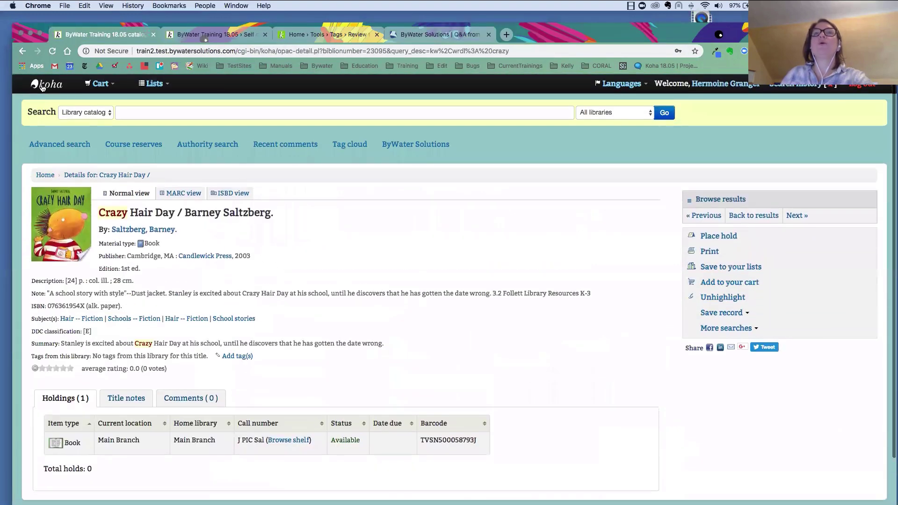
click(43, 87)
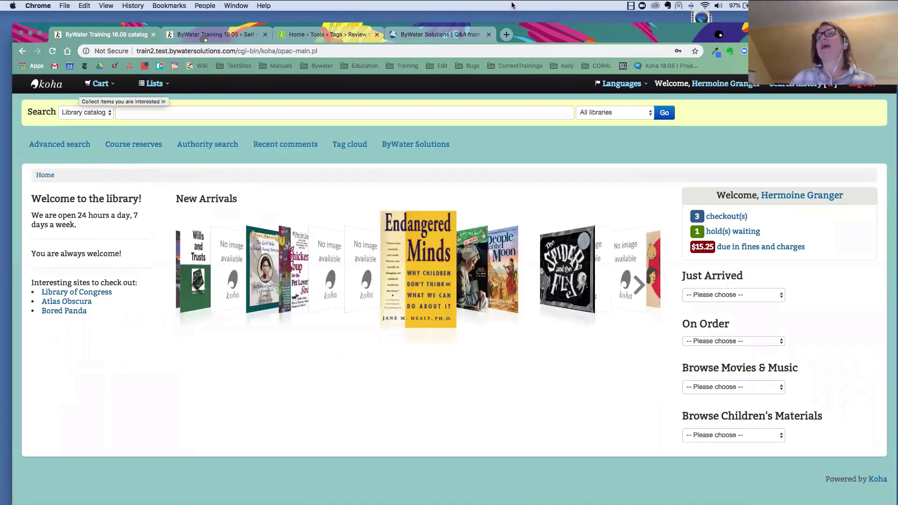
drag(577, 36, 574, 29)
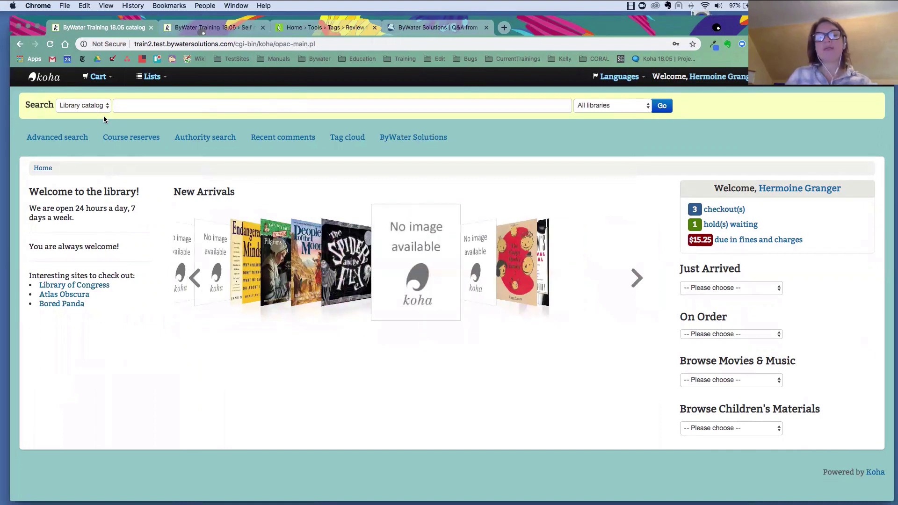
drag(134, 43, 231, 44)
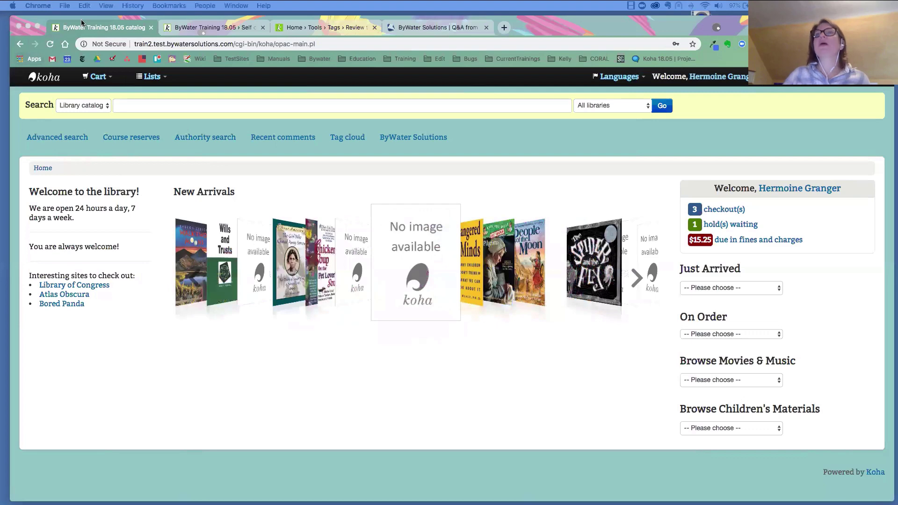
Step: Switch to the Koha staff client and search the global system preferences in Koha administration for "selfcheck"
click(297, 29)
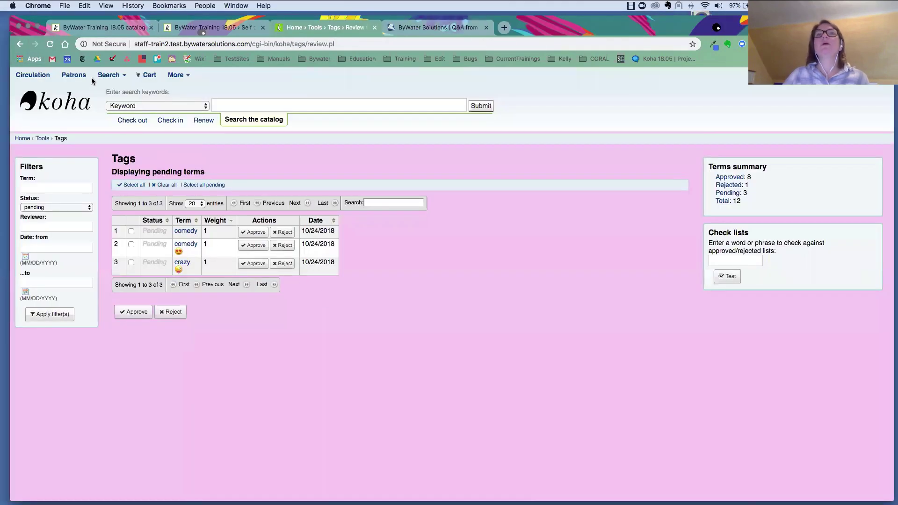
click(55, 103)
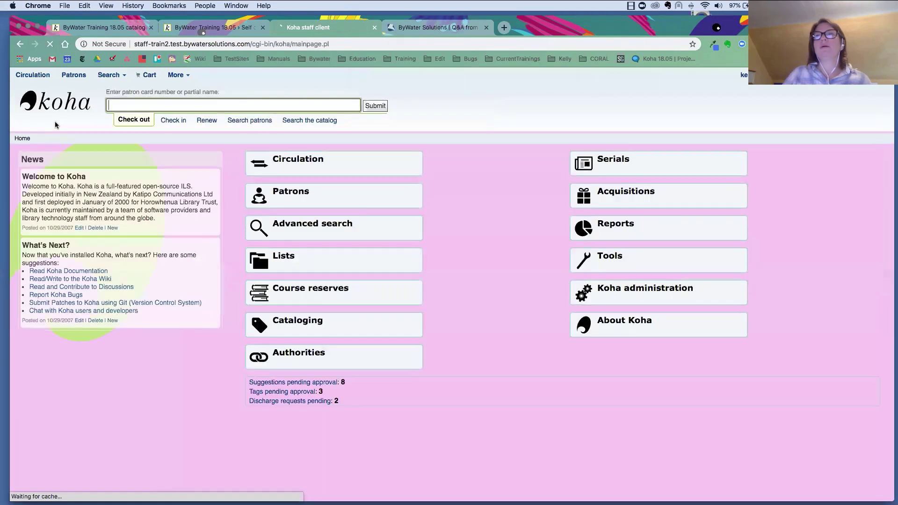
click(663, 298)
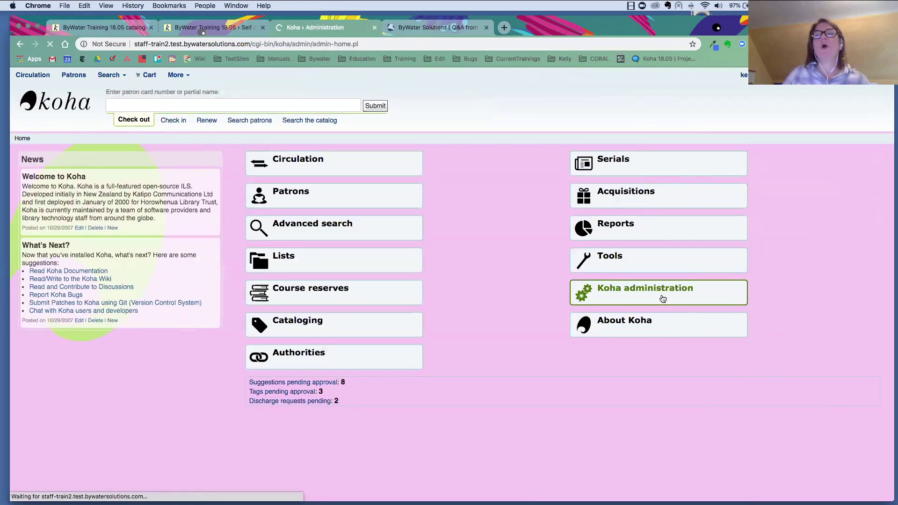
click(203, 219)
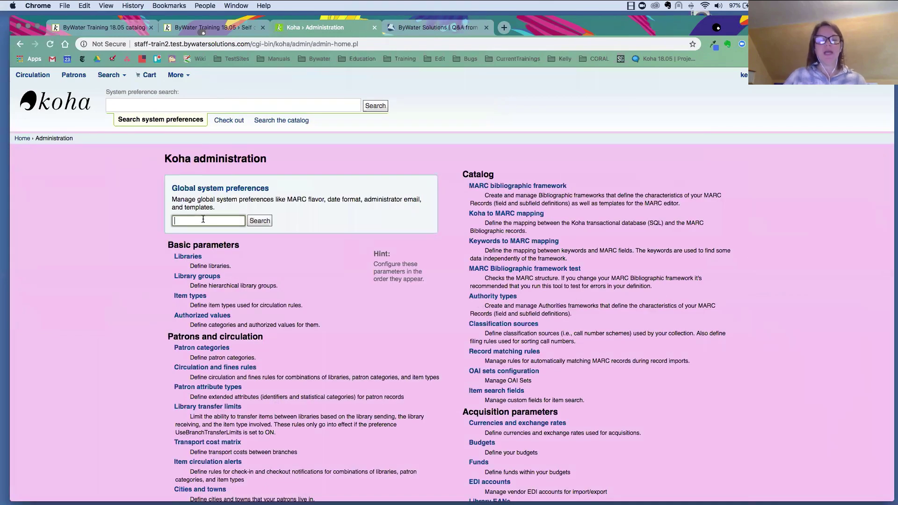
text(sel)
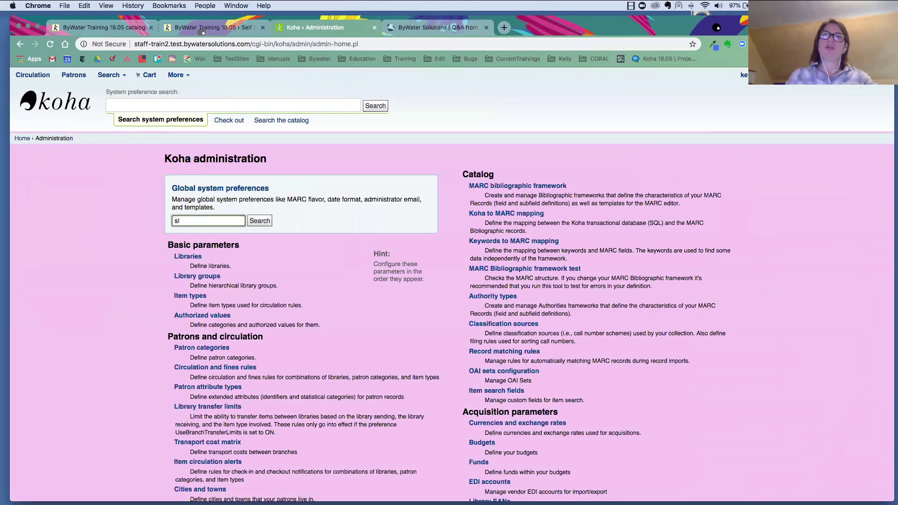
text(fcheck)
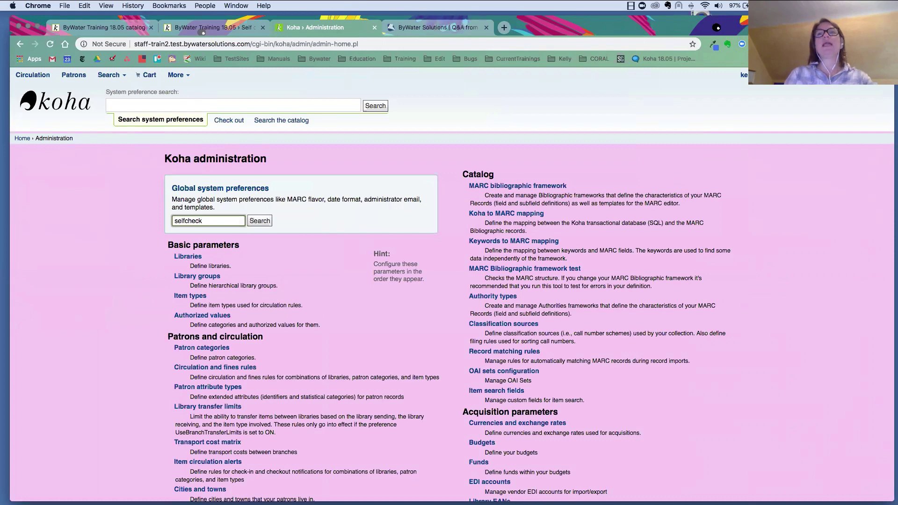
key(Return)
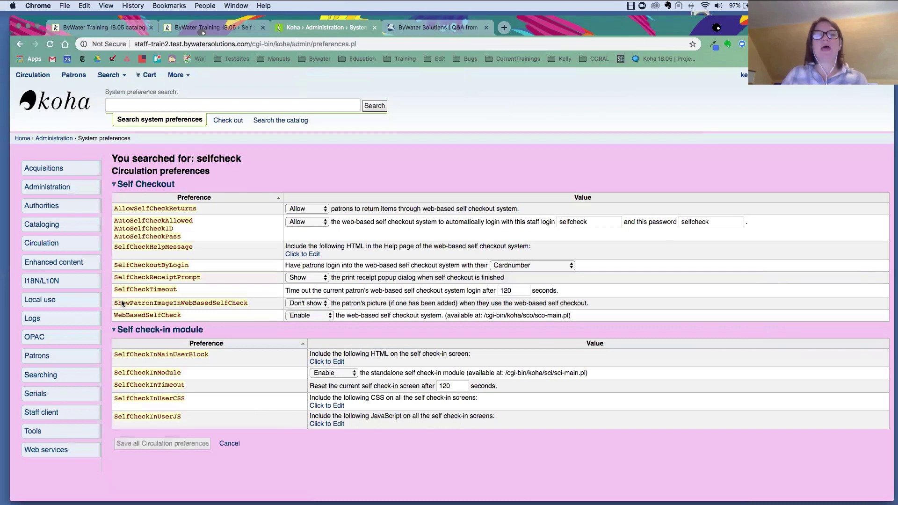
Step: Look over the self check-in module preferences, expanding and collapsing the HTML editor of SelfCheckInMainUserBlock
scroll(339, 276, down, 1)
scroll(339, 277, up, 1)
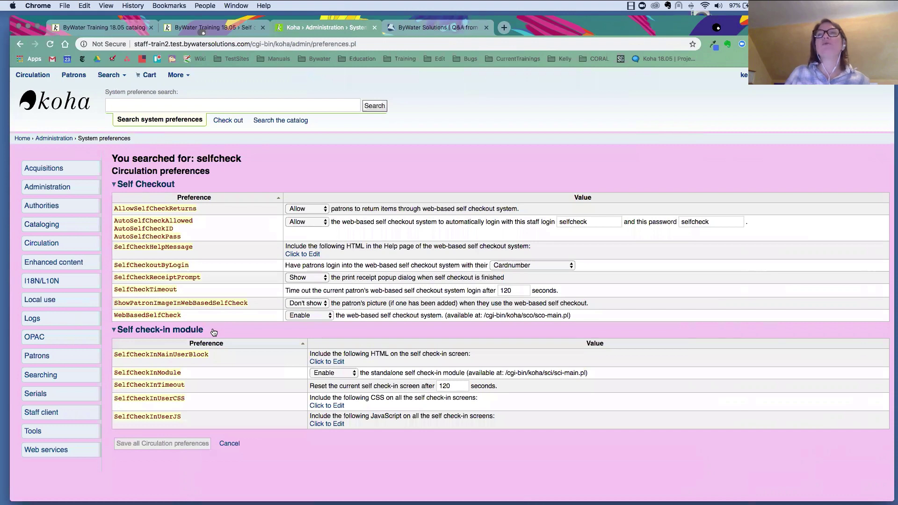
drag(679, 21, 679, 17)
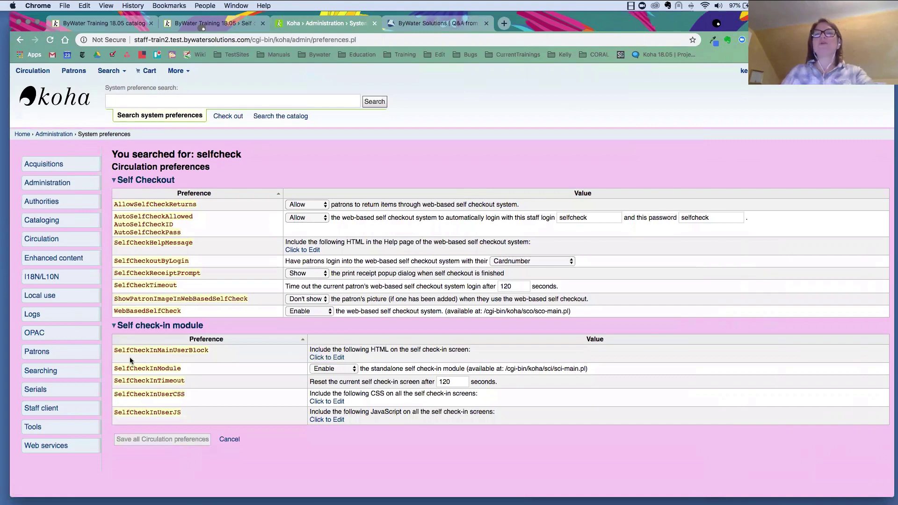
click(327, 358)
scroll(617, 356, down, 3)
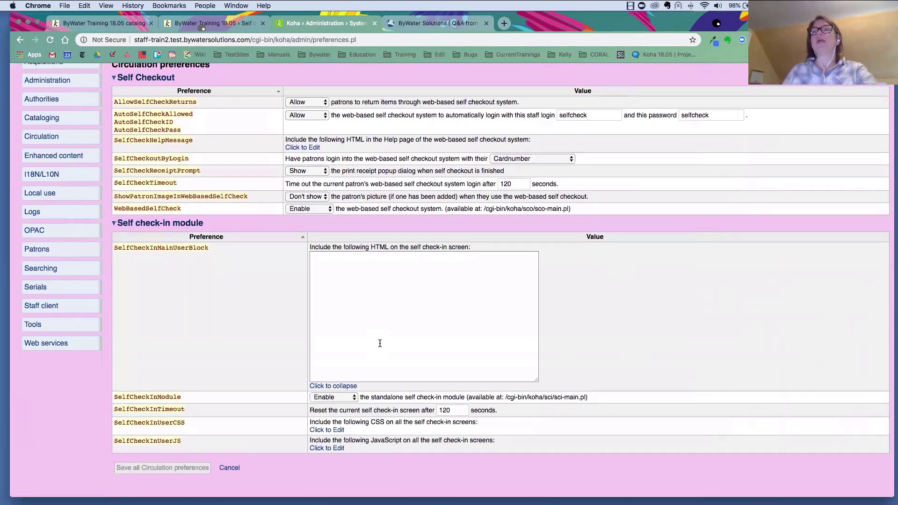
click(333, 386)
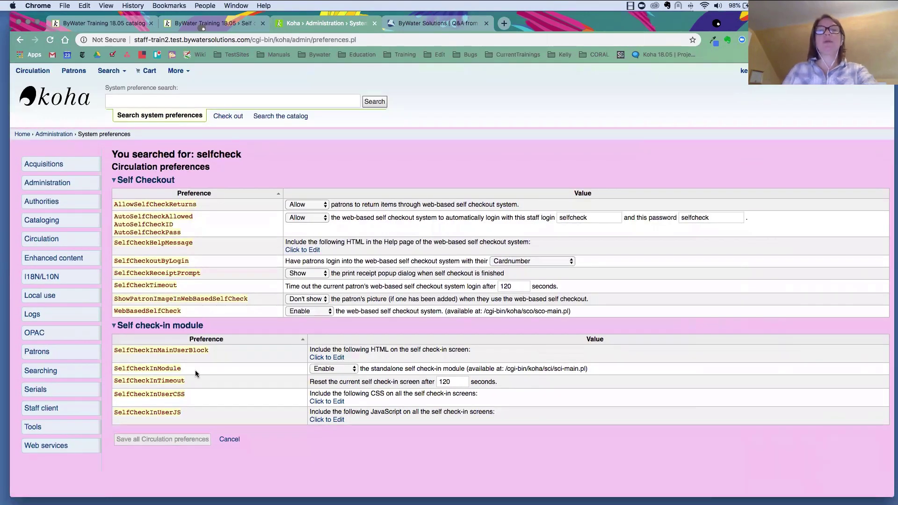
Step: Check the SelfCheckInModule options, leave it on Enable, and highlight the module's path /cgi-bin/koha/sci/sci-main.pl
click(335, 369)
click(335, 367)
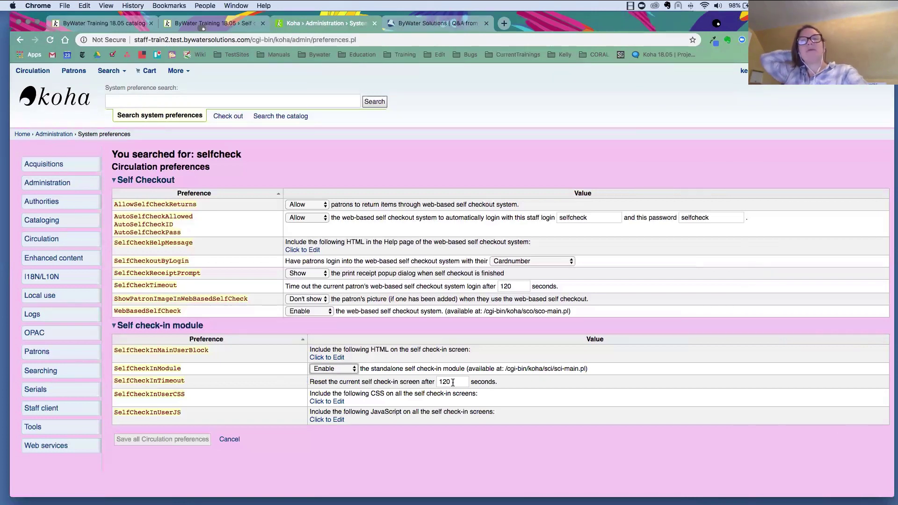
scroll(304, 391, down, 1)
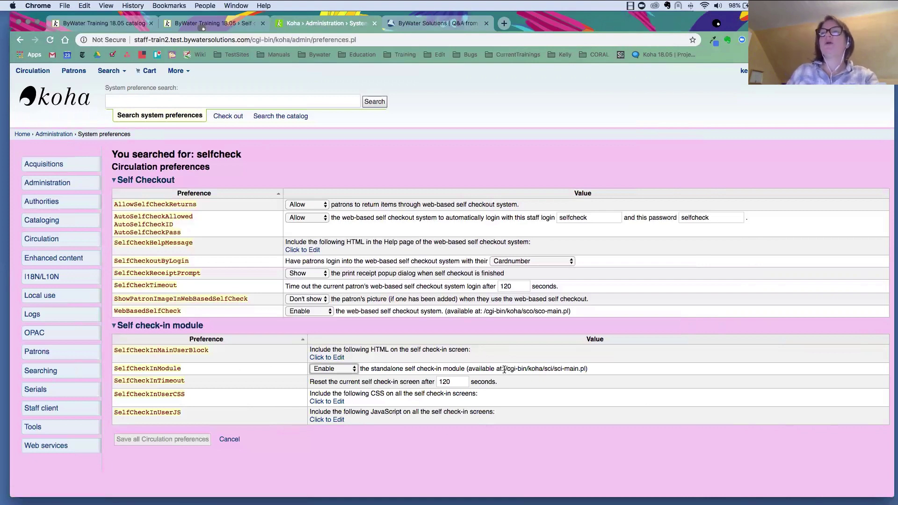
drag(505, 369, 586, 369)
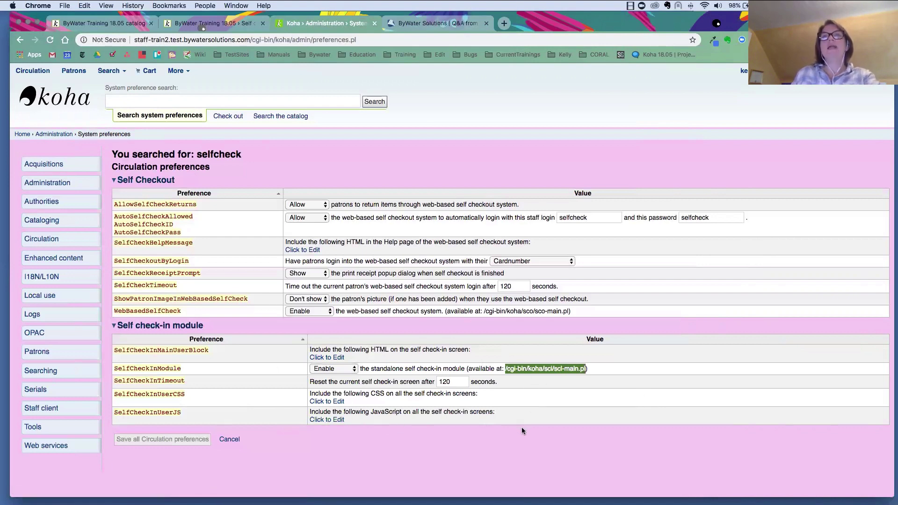
Step: Switch to the Self check-in page, point out its web address, then read and close the self check-in help
click(222, 24)
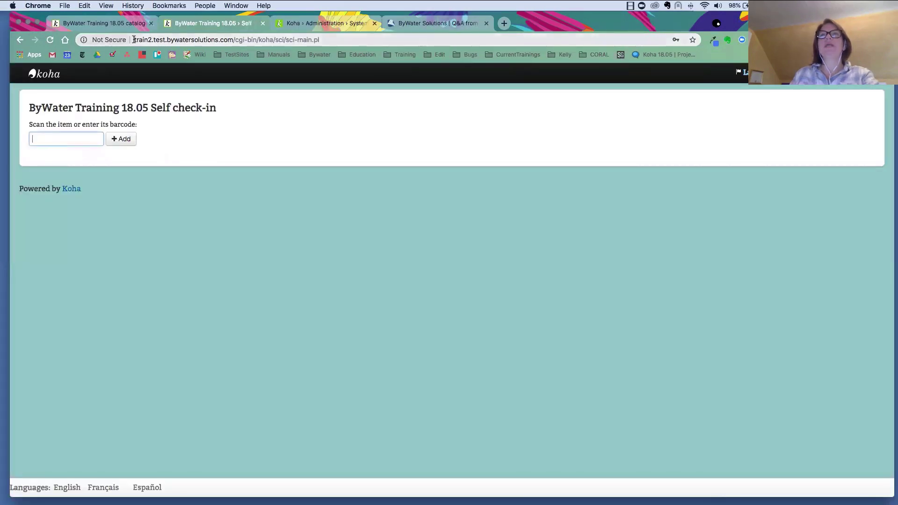
click(234, 39)
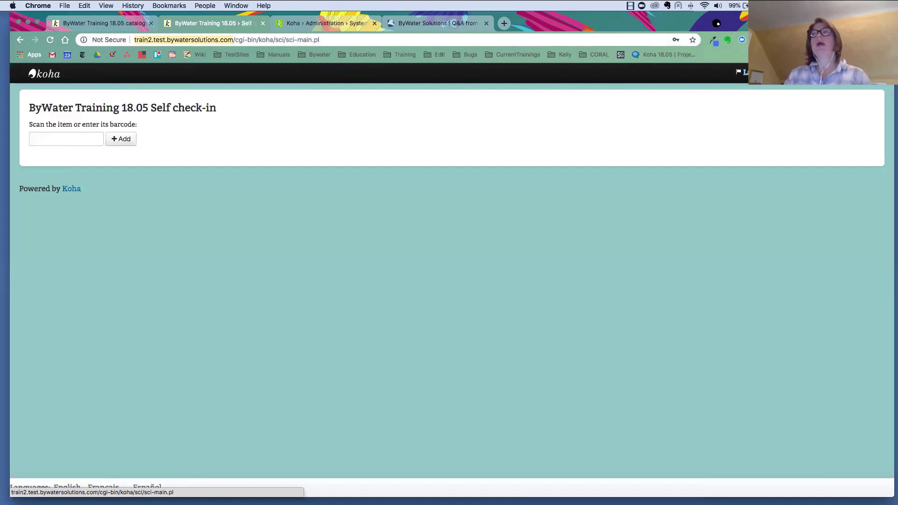
click(842, 72)
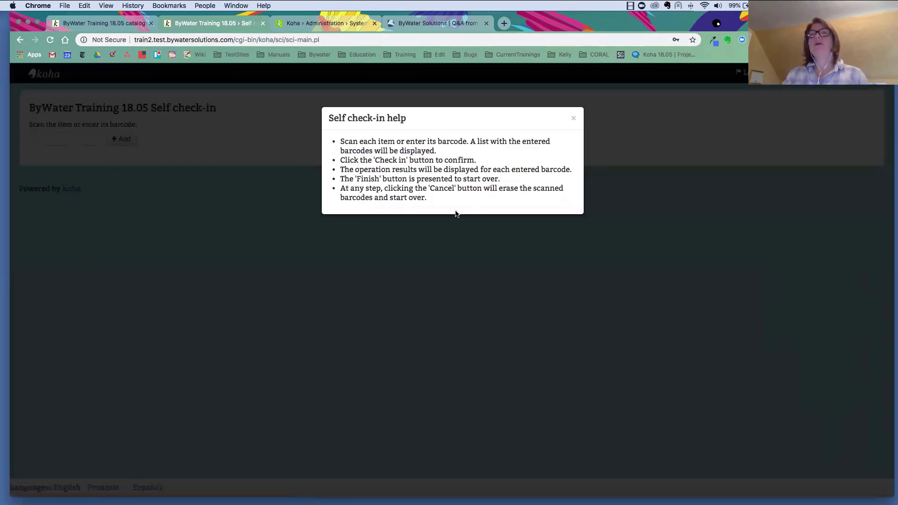
click(574, 119)
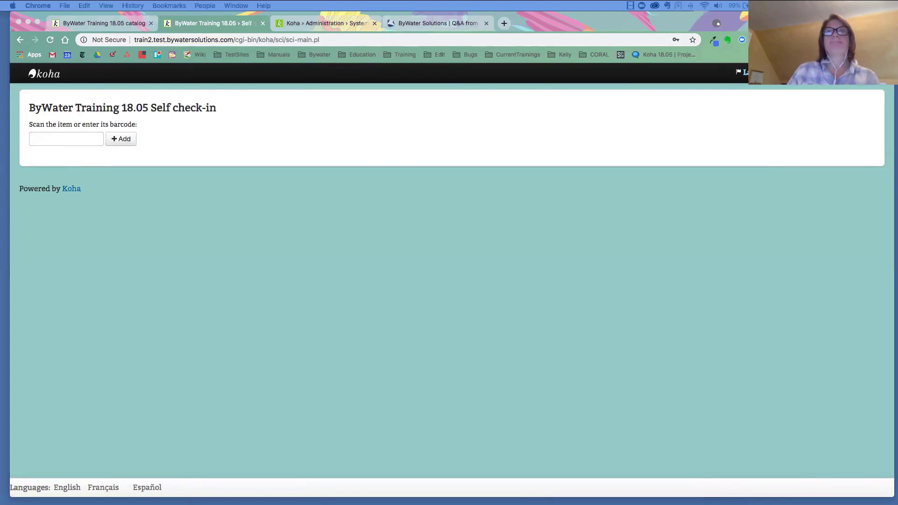
Step: Try to check in items TVSN500094239E and TVSN500095778N on the Self check-in page
click(50, 138)
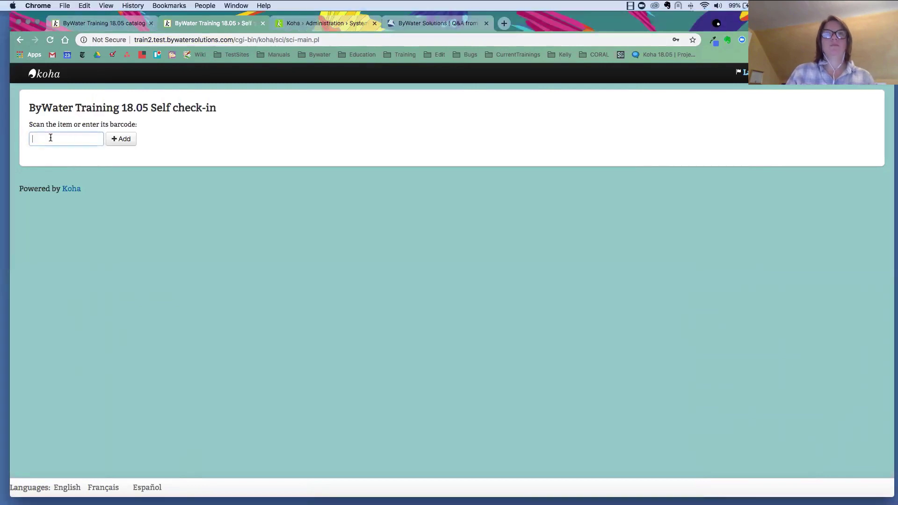
text(TVSN300094239E)
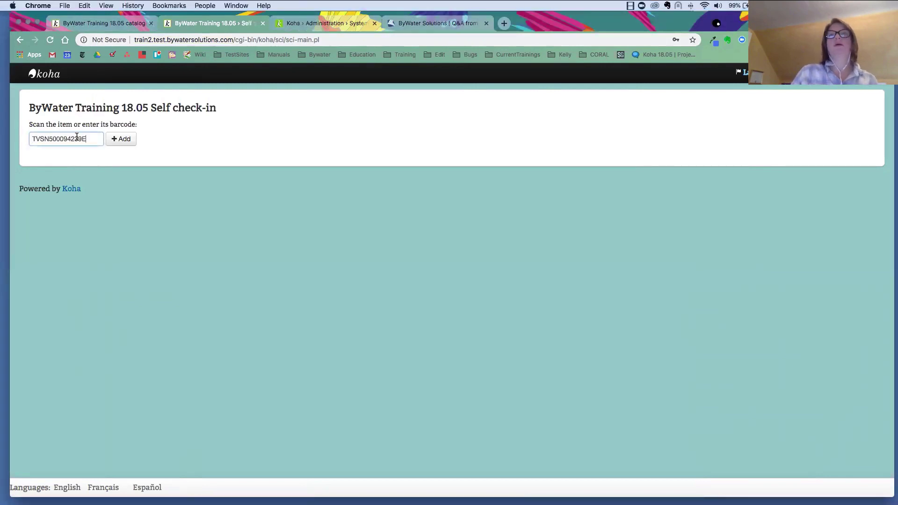
click(117, 139)
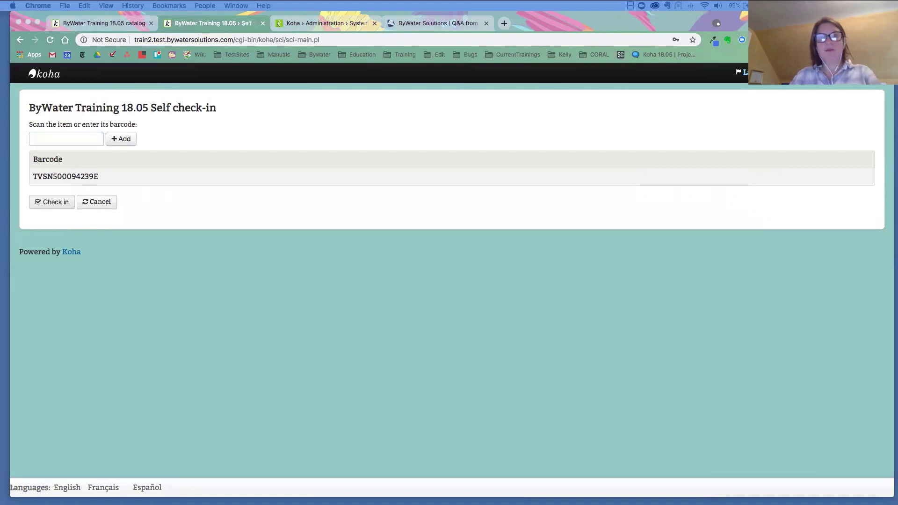
click(43, 133)
text(TVSN500095778N)
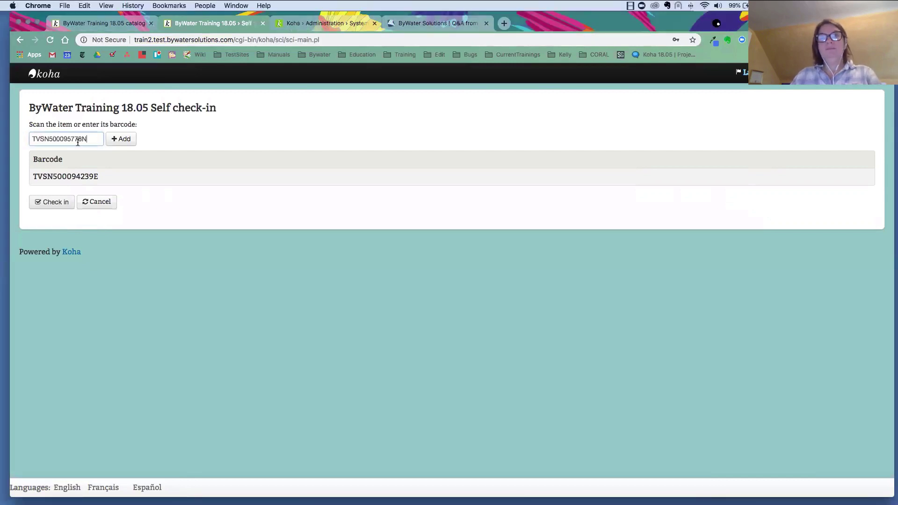
click(123, 141)
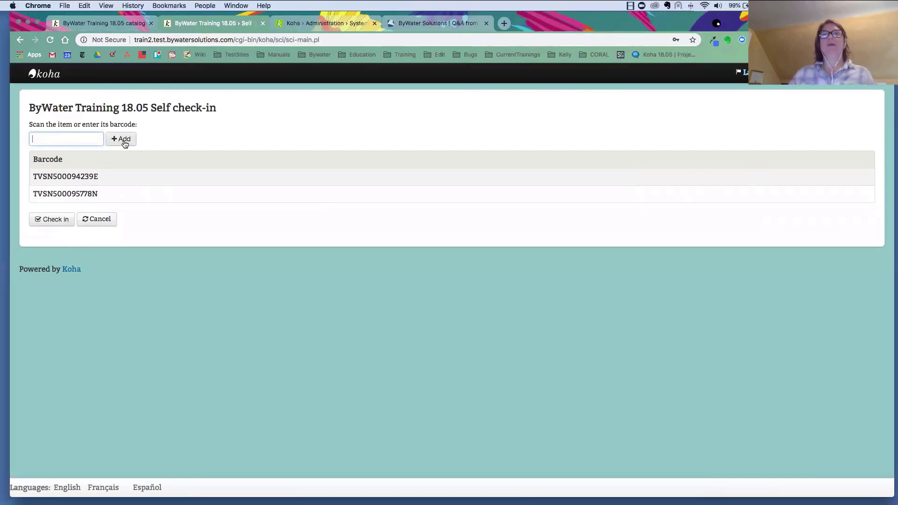
click(52, 221)
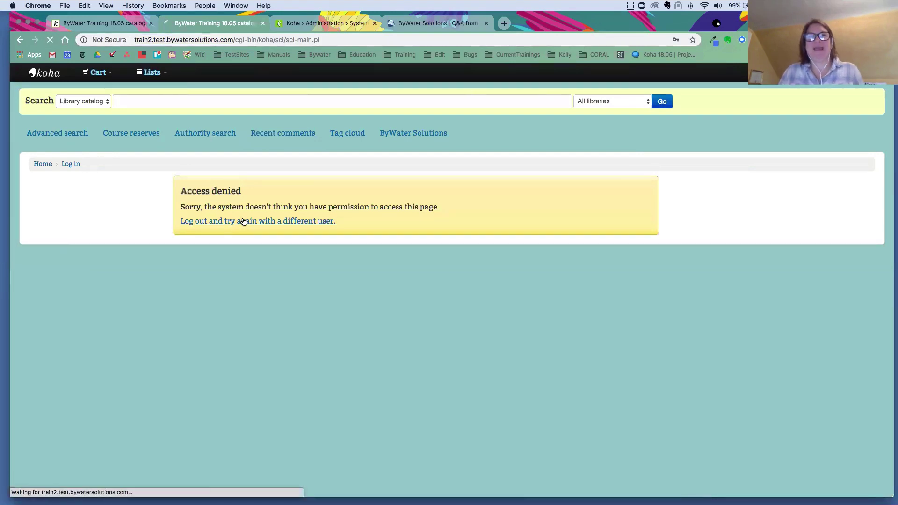
Step: Log out of the denied account and log back in to the self check-in module with the staff username and password
click(298, 225)
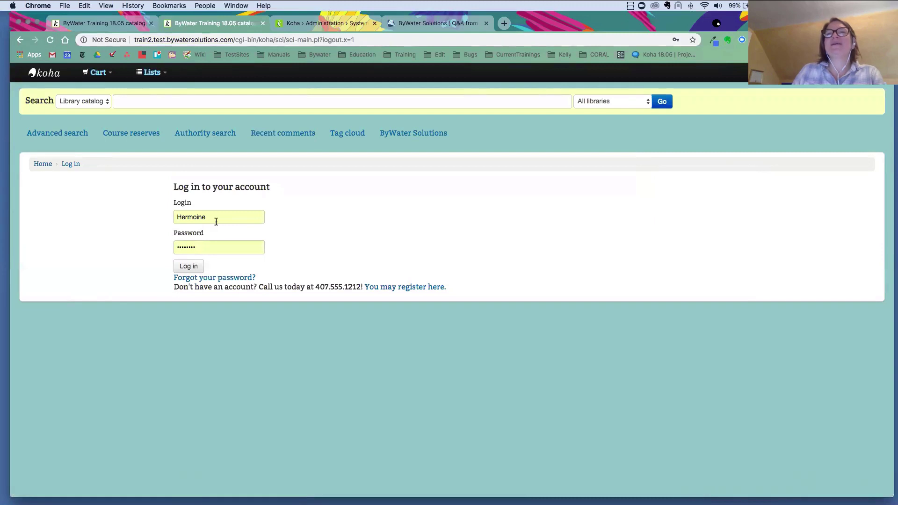
click(206, 218)
text(kelly)
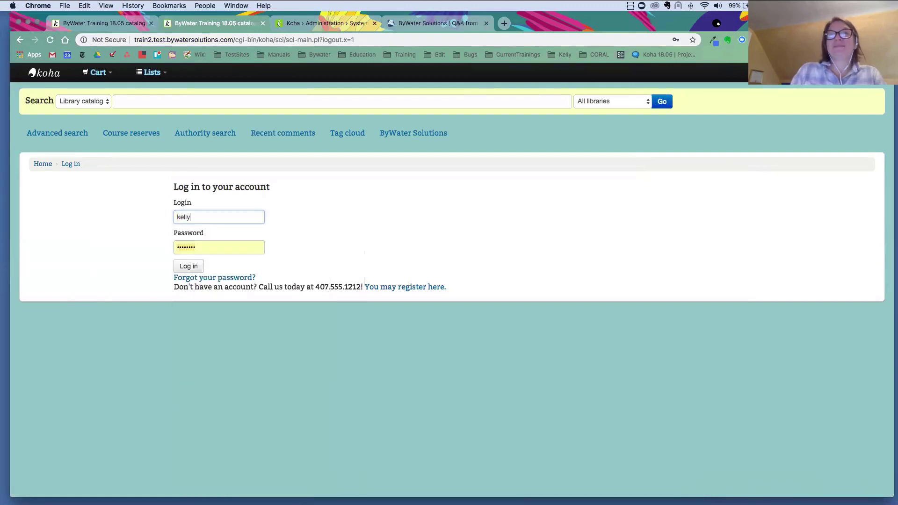
key(Tab)
text(•••••)
key(Return)
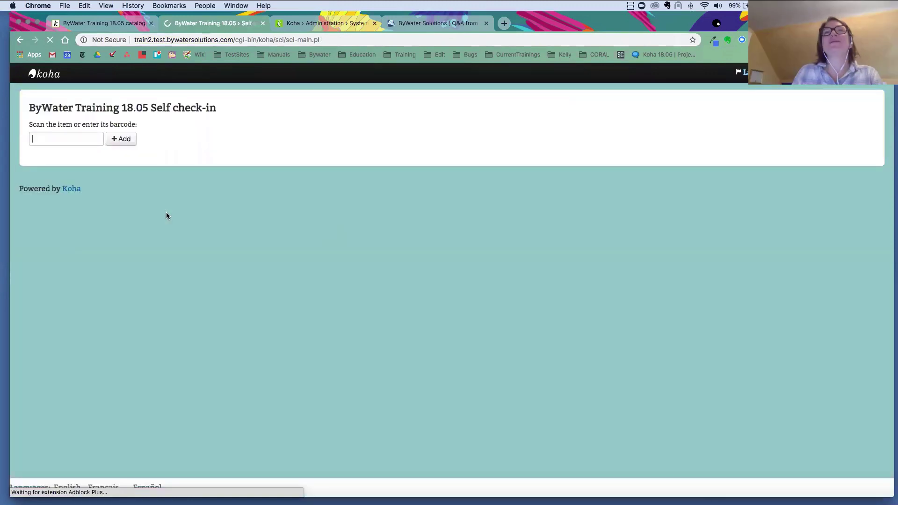
Step: Add the item barcodes TVSN500095778N and TVSN500094239E to the self check-in list
text(TVSN500095778N)
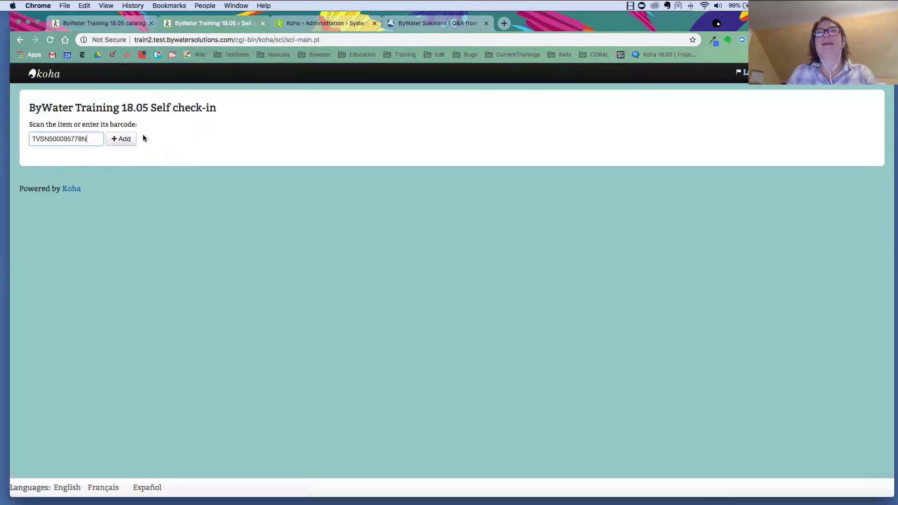
click(121, 139)
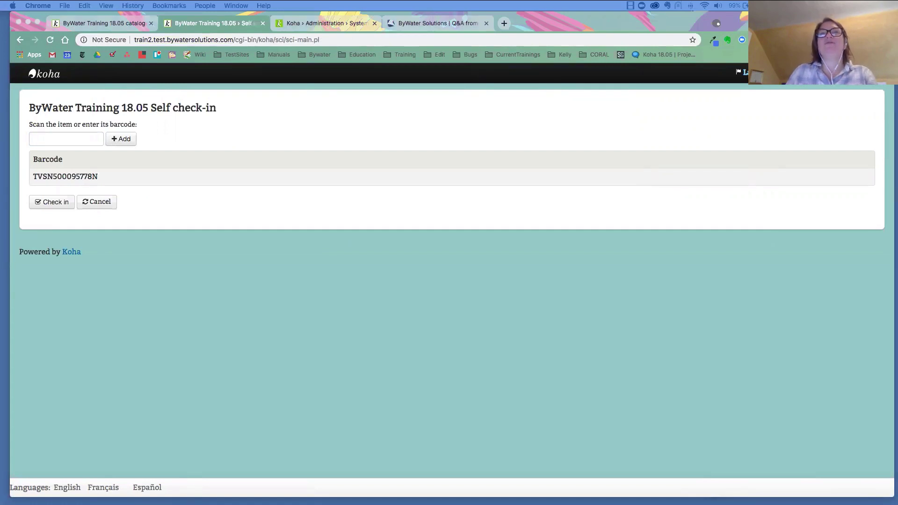
click(46, 139)
text(TVSN500094239E)
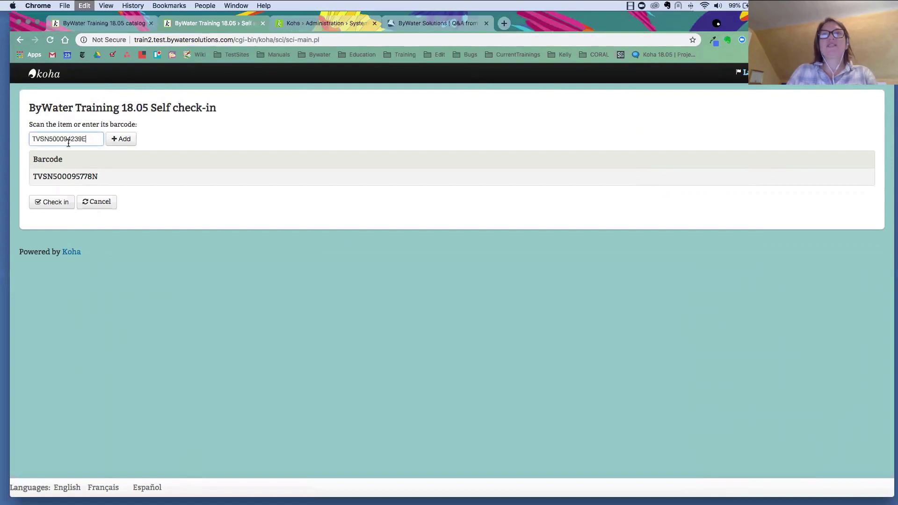
click(108, 141)
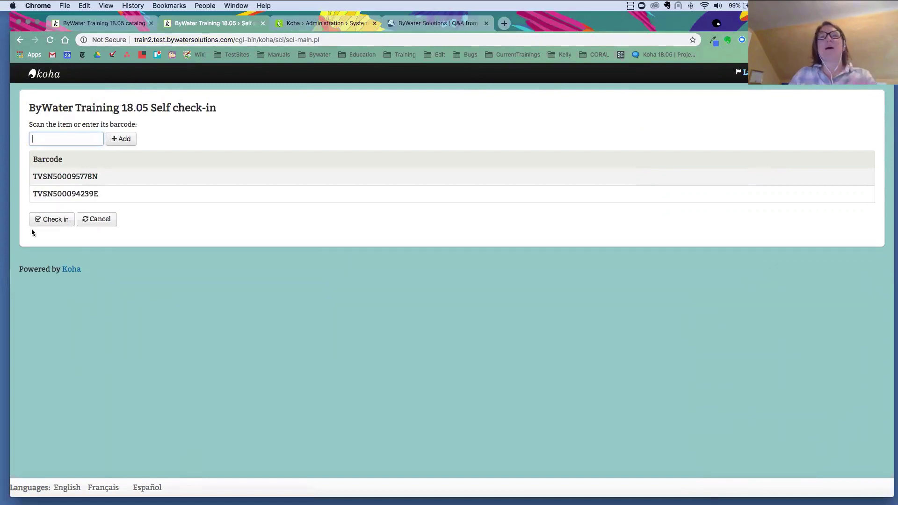
Step: Check in the two listed items, review the results and finish the check-in session
click(57, 223)
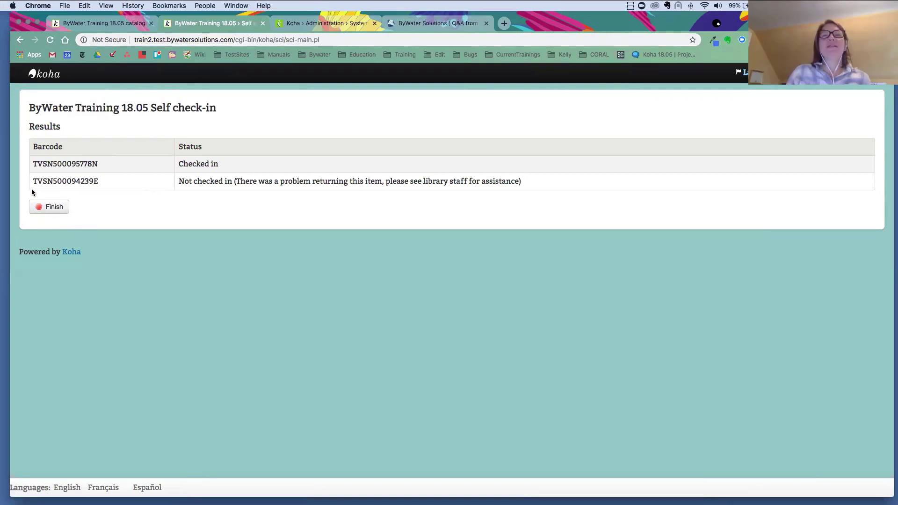
click(52, 207)
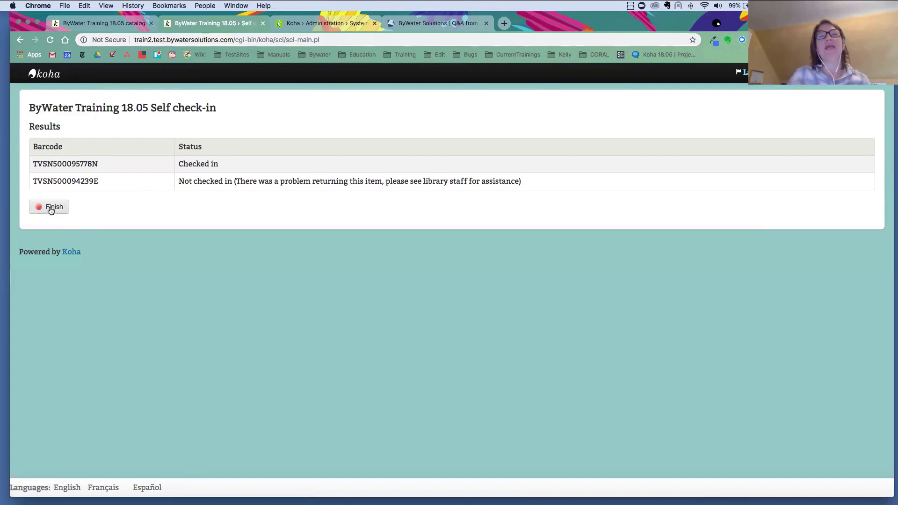
click(52, 210)
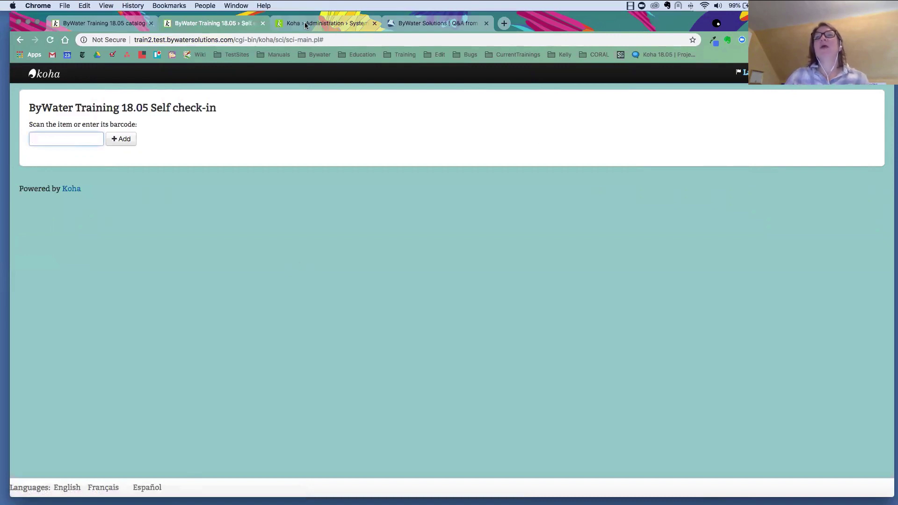
Step: Switch to the staff client, look up the staff member's patron record from the home page and open its permissions
click(327, 24)
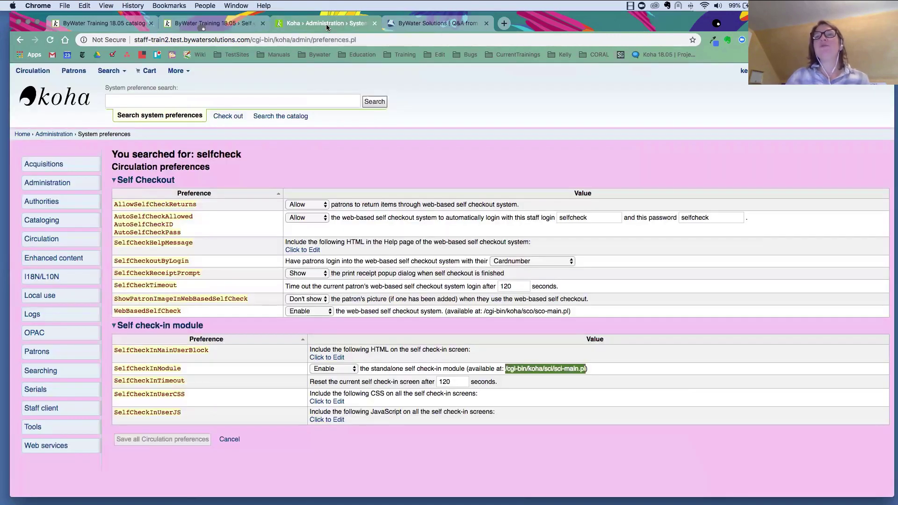
click(68, 103)
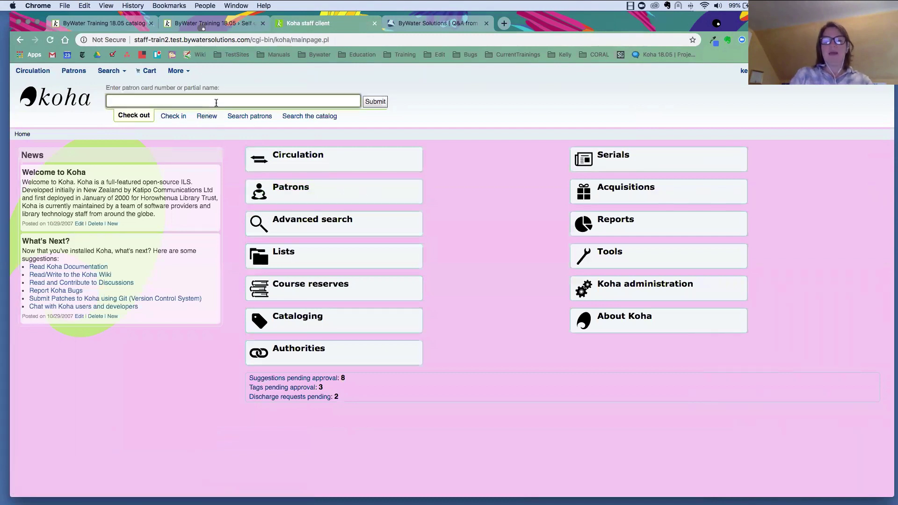
text(kelly)
key(Return)
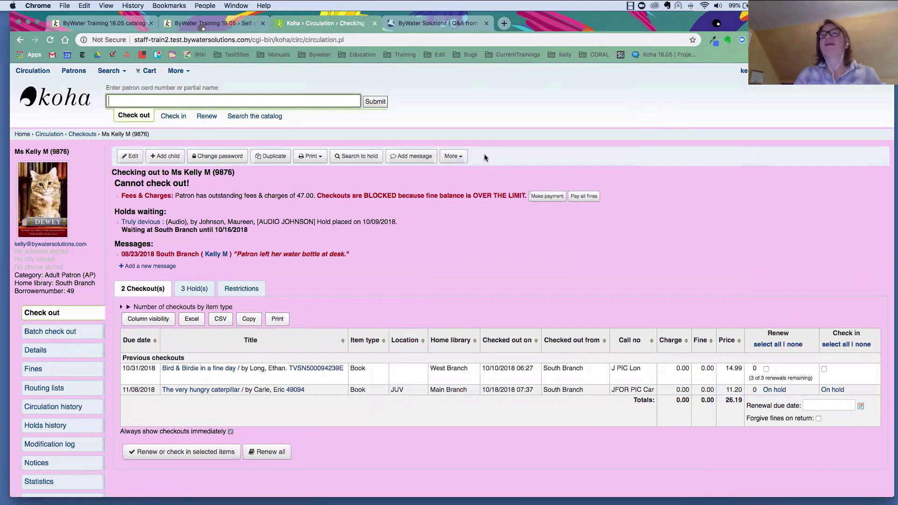
click(460, 161)
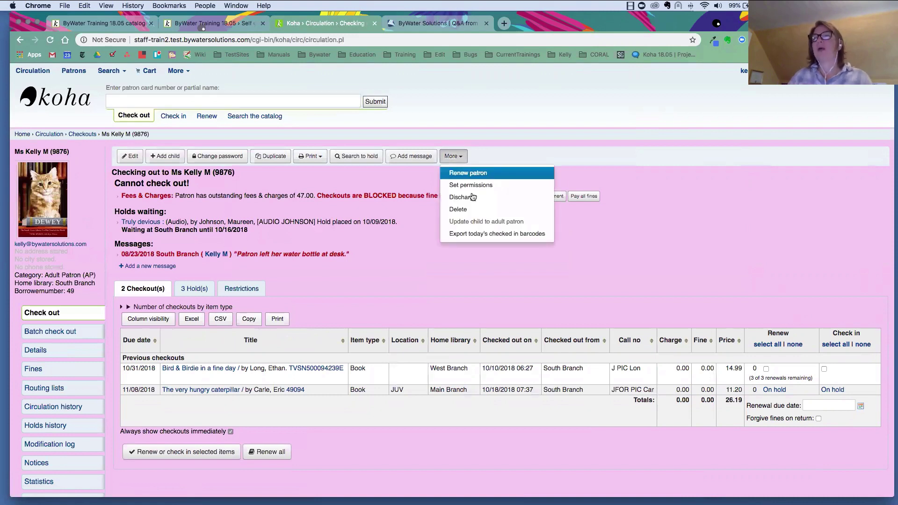
click(475, 186)
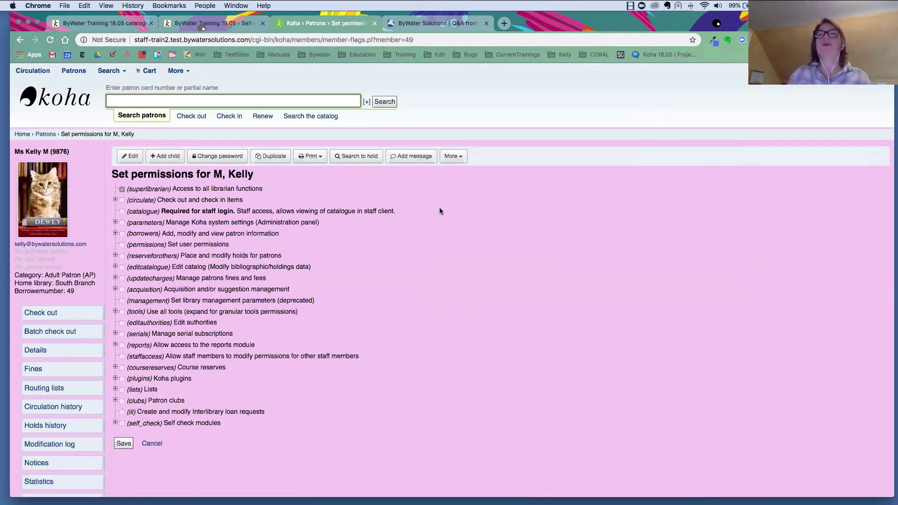
Step: Expand the self_check permissions, read the self_checkin_module and self_checkout_module entries, and leave the page without saving
scroll(445, 227, down, 3)
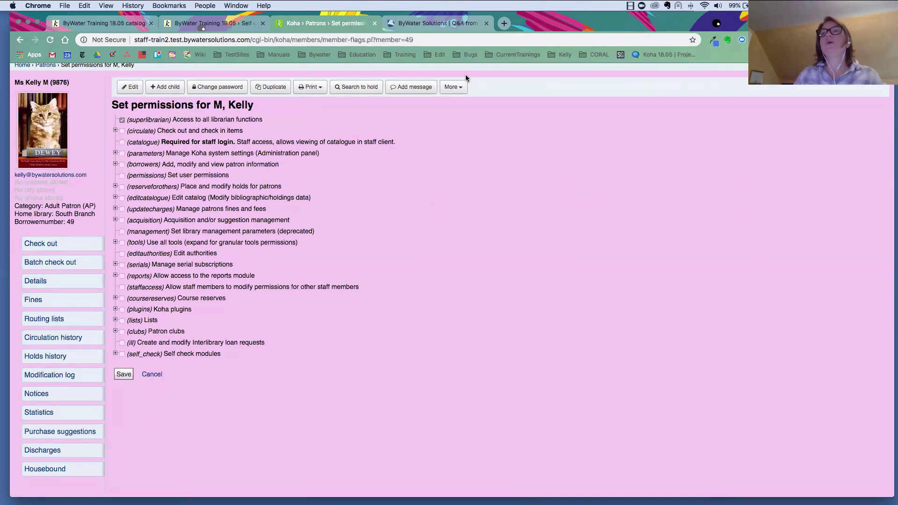
click(455, 93)
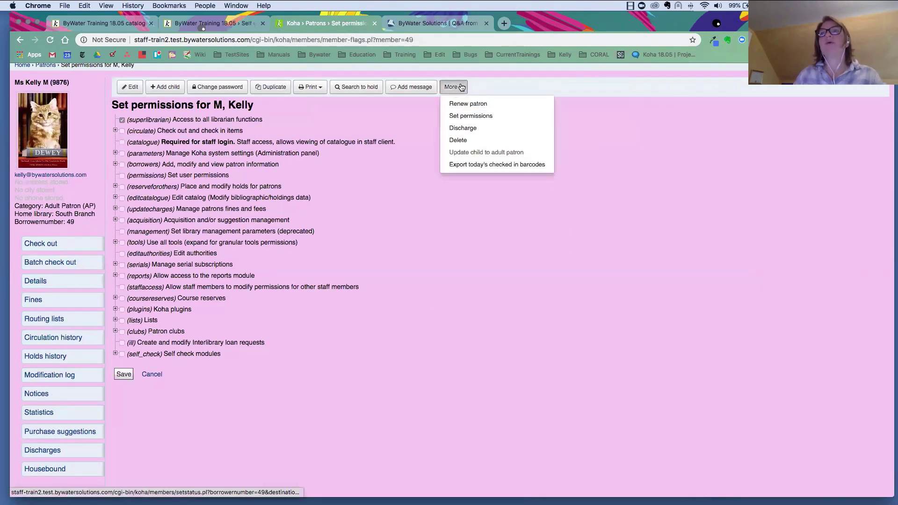
click(453, 88)
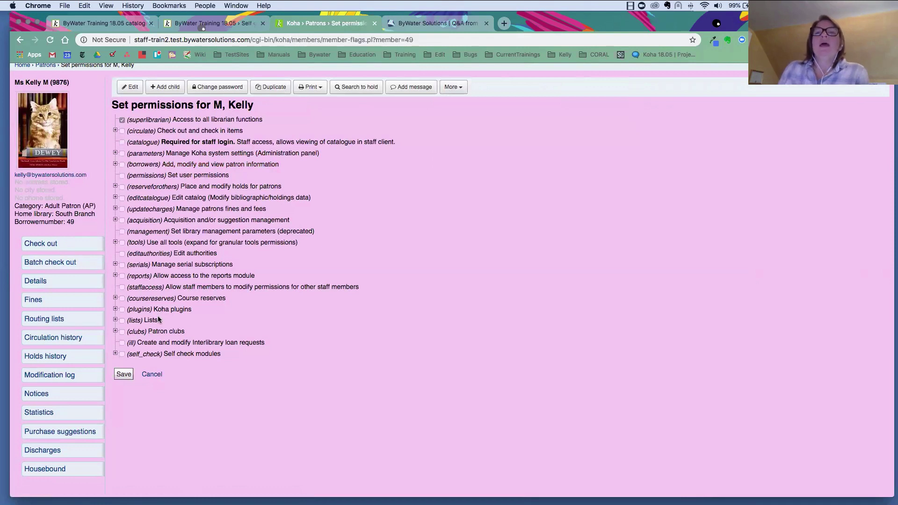
click(117, 356)
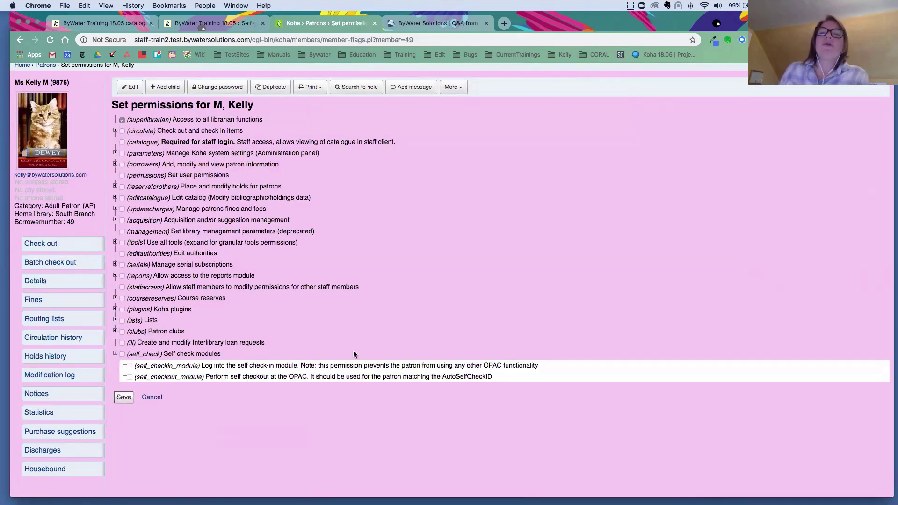
scroll(407, 360, down, 1)
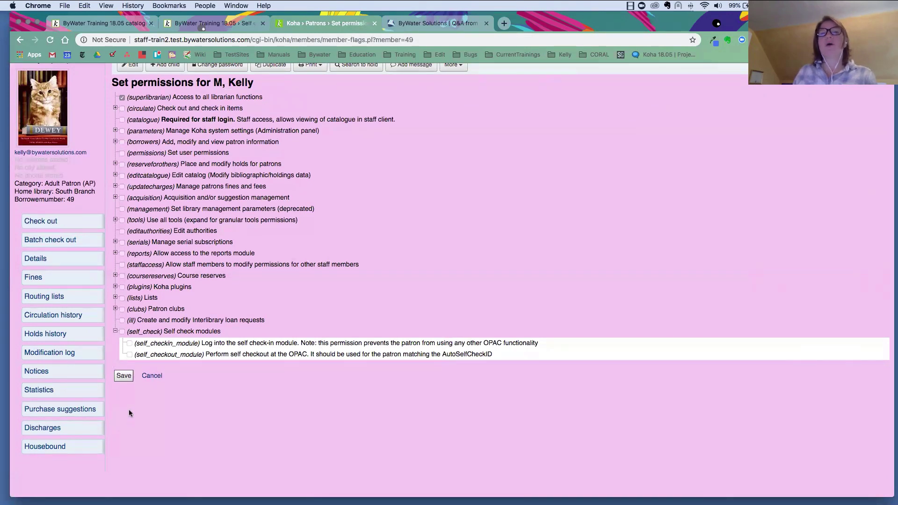
click(153, 380)
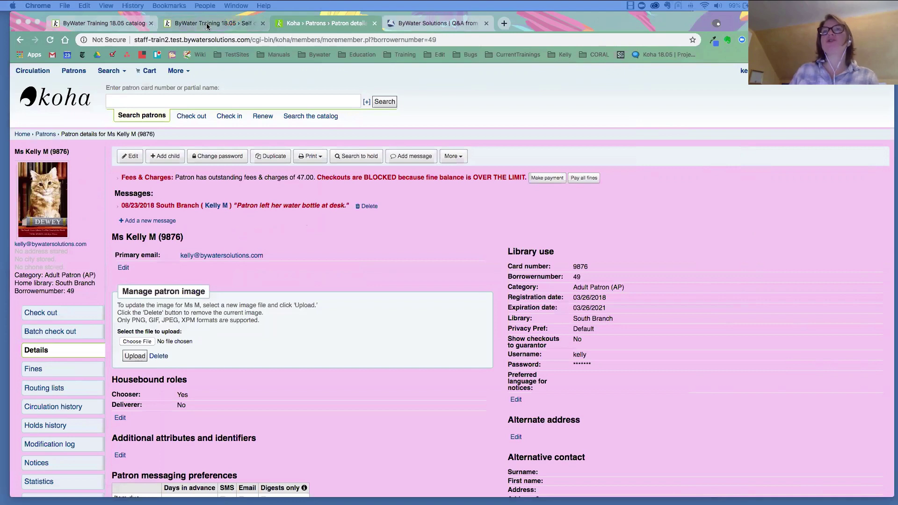
Step: Revisit the Self check-in page, switch to the OPAC catalog and open the logged-in patron's account summary
click(201, 24)
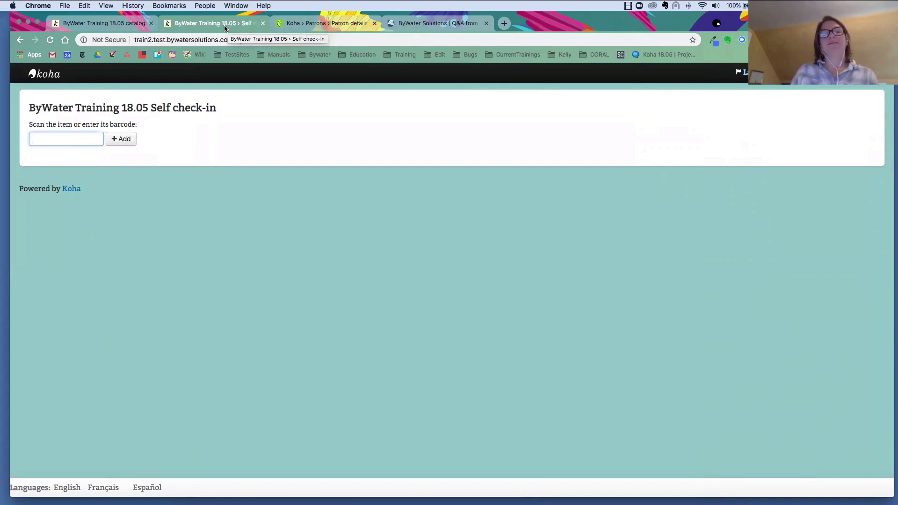
click(103, 26)
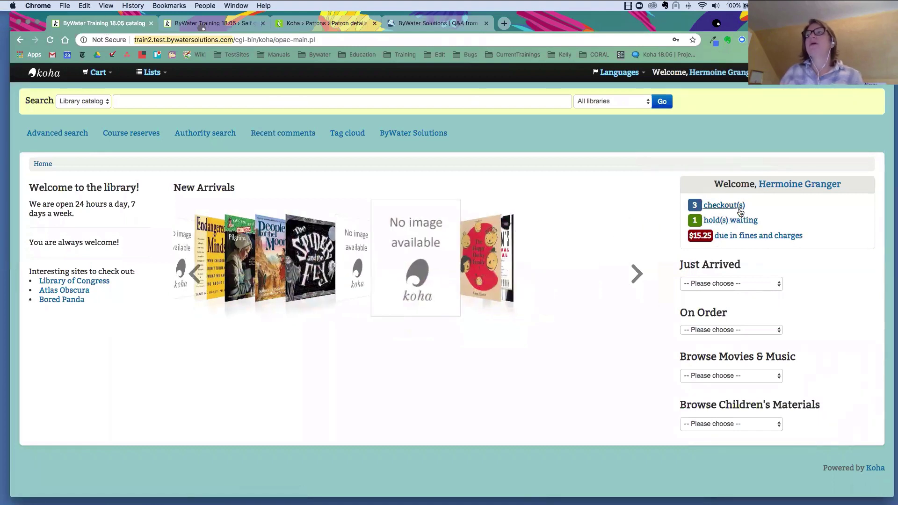
click(792, 188)
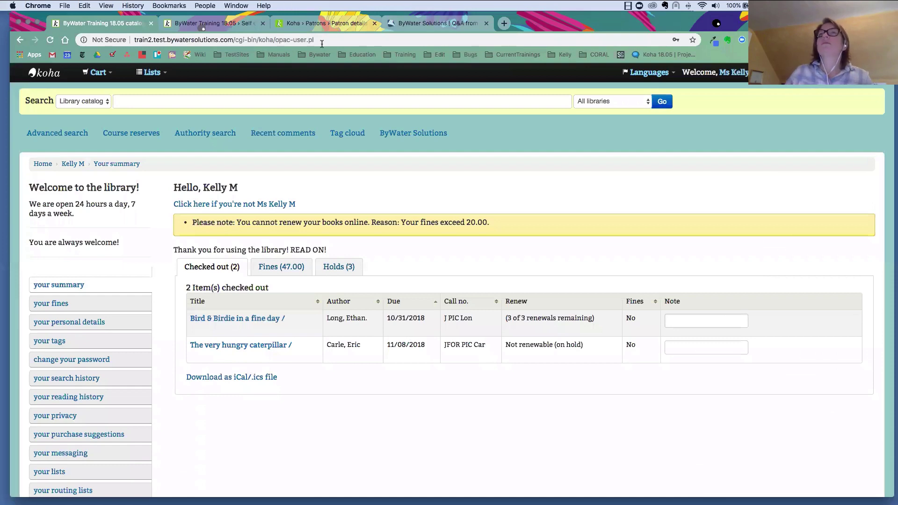
Step: Return to the patron record in the staff client, reopen its permissions and examine the expanded Self check modules entries
click(327, 22)
click(454, 156)
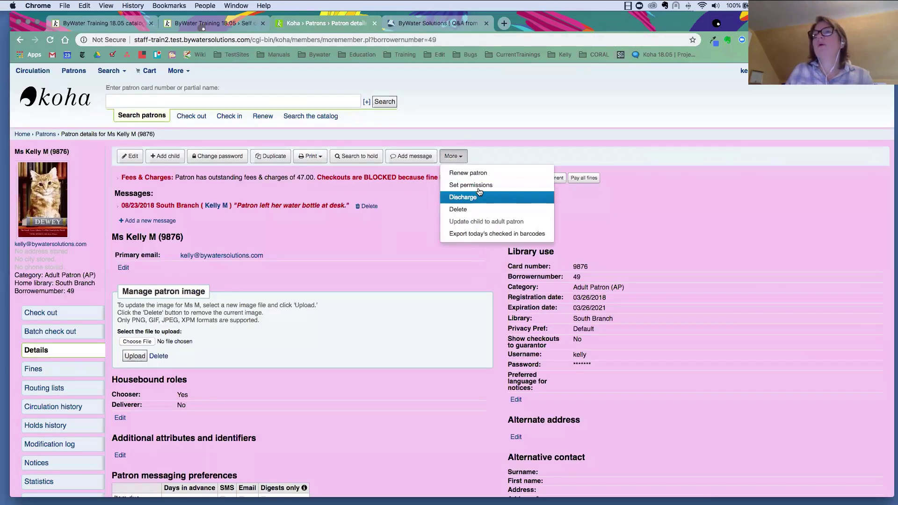
click(478, 189)
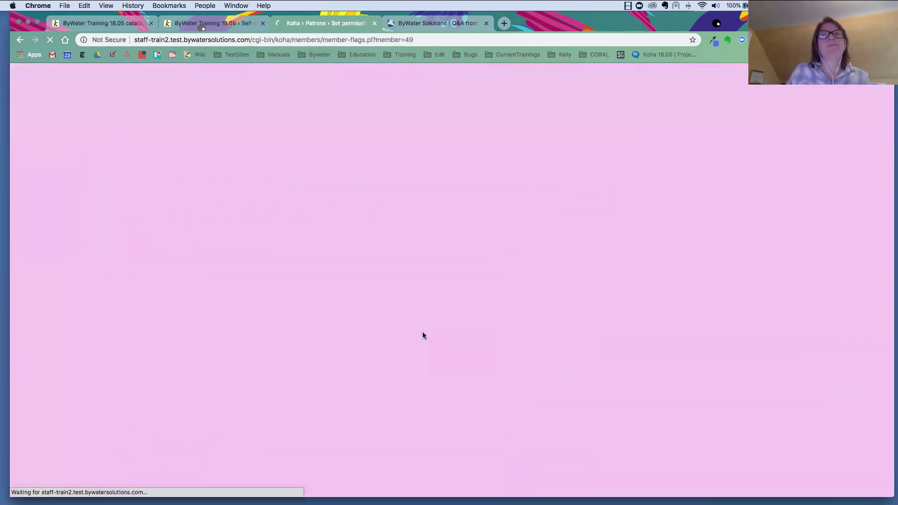
scroll(423, 336, down, 1)
click(115, 404)
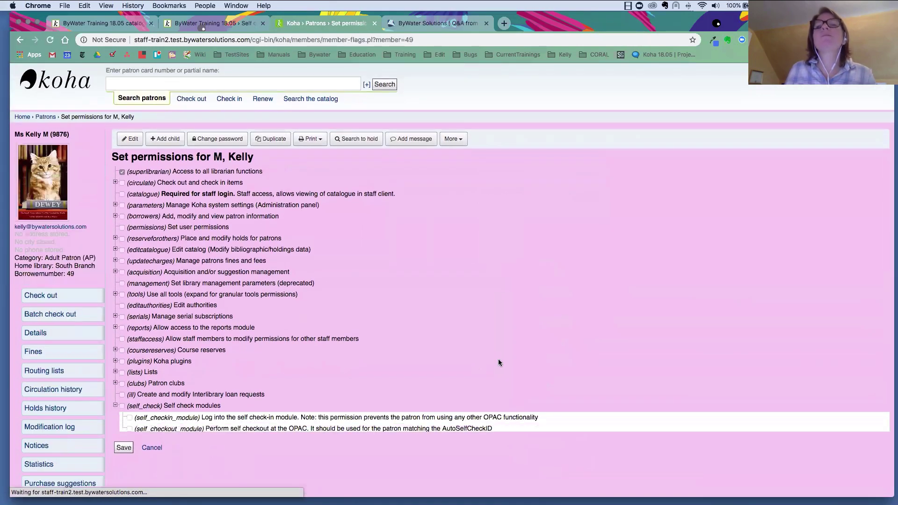
scroll(498, 358, down, 3)
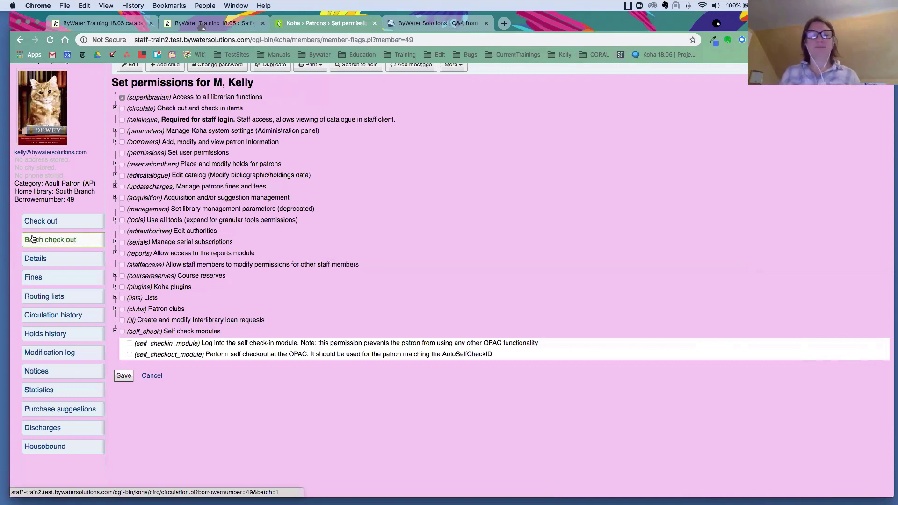
scroll(82, 255, up, 1)
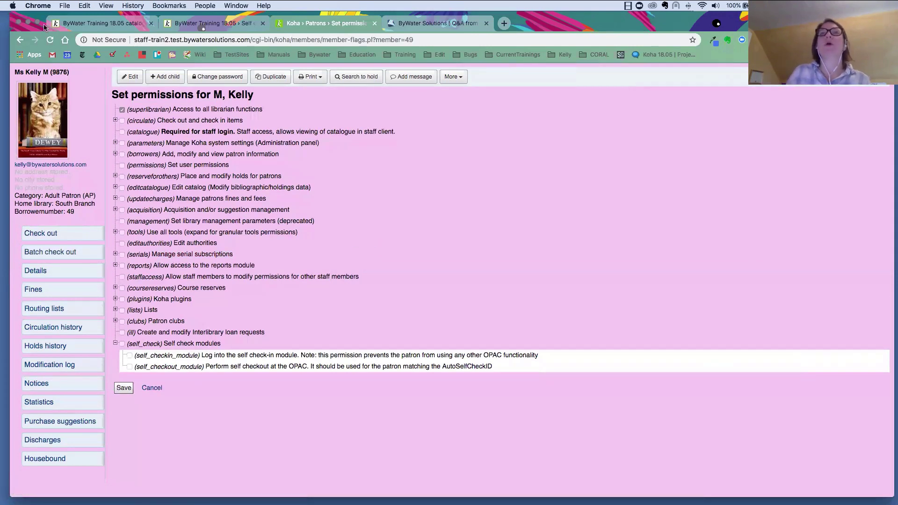
Step: Switch to the OPAC catalog and open the routing lists in the logged-in patron's account
click(111, 19)
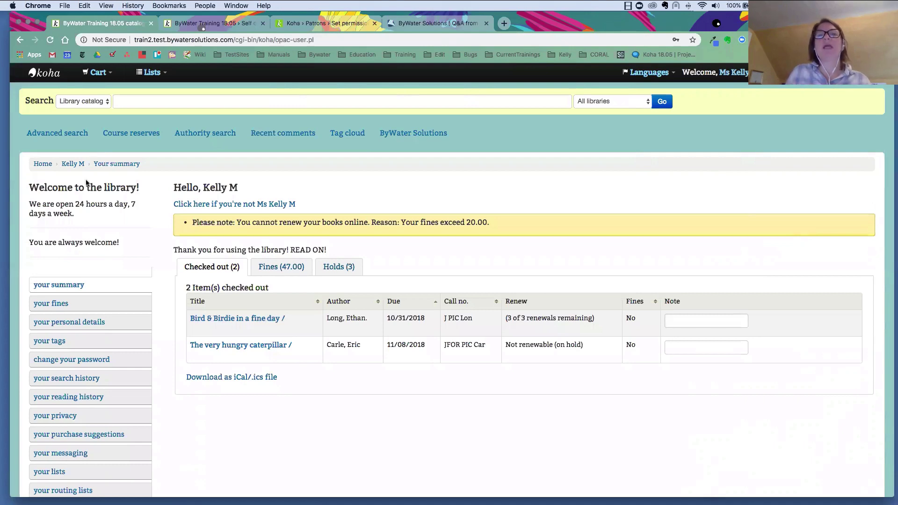
scroll(89, 183, down, 5)
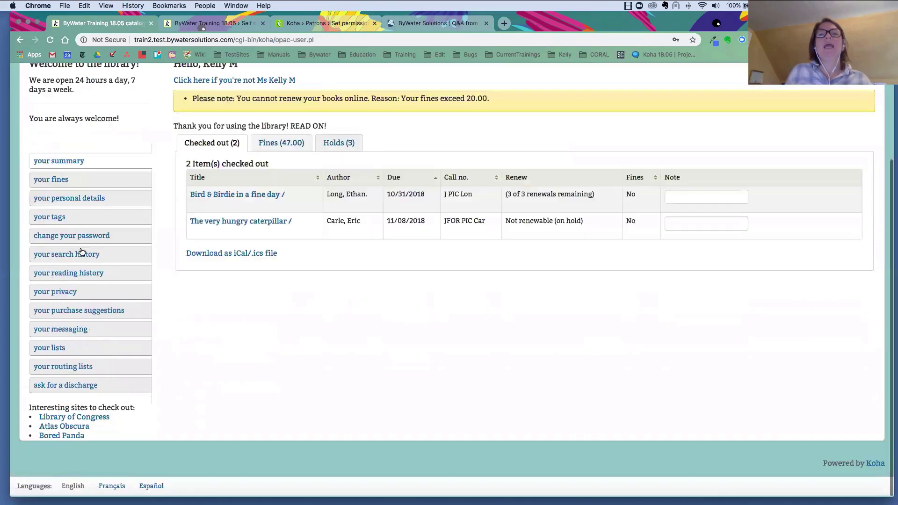
click(73, 370)
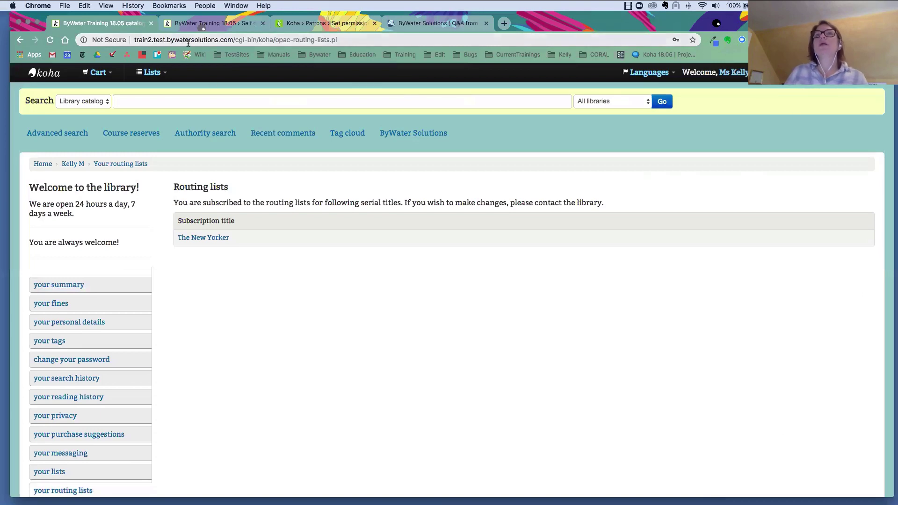
Step: Change the OPAC login to another patron's username and password, and open that patron's routing lists
click(781, 73)
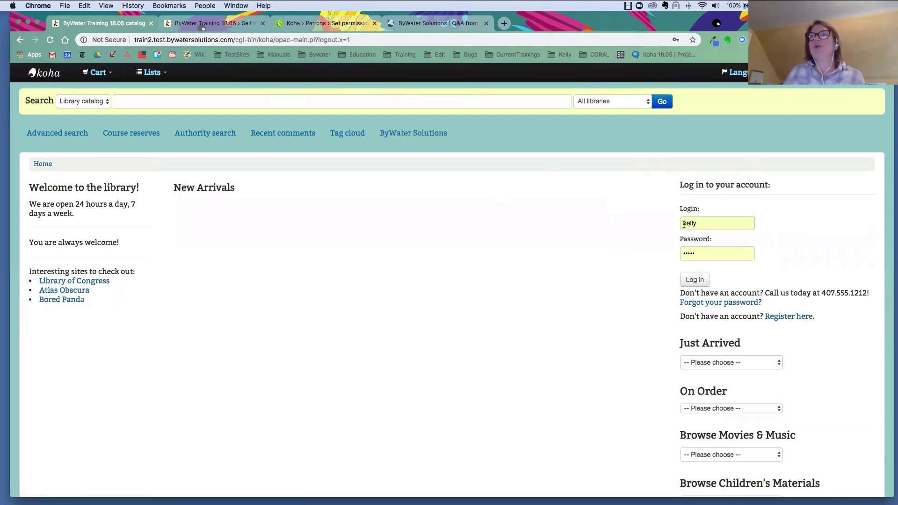
double_click(683, 225)
text(hermon)
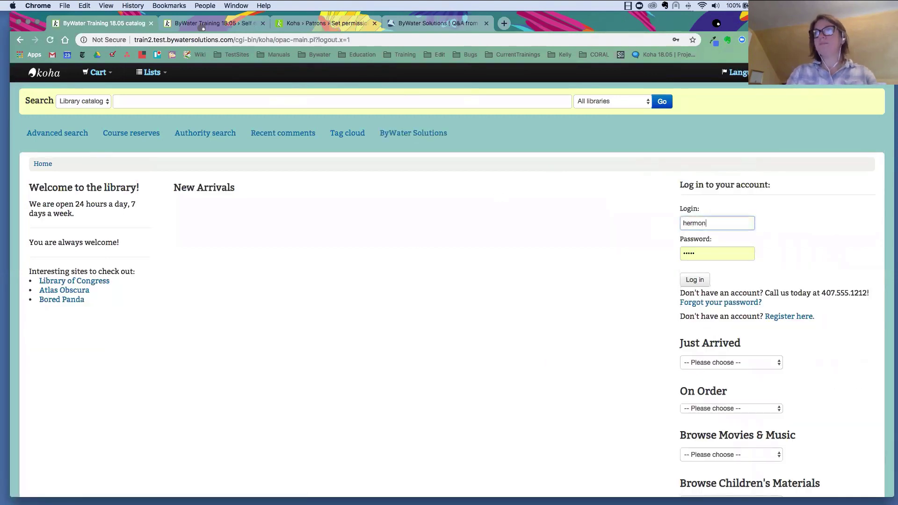
click(693, 242)
click(703, 280)
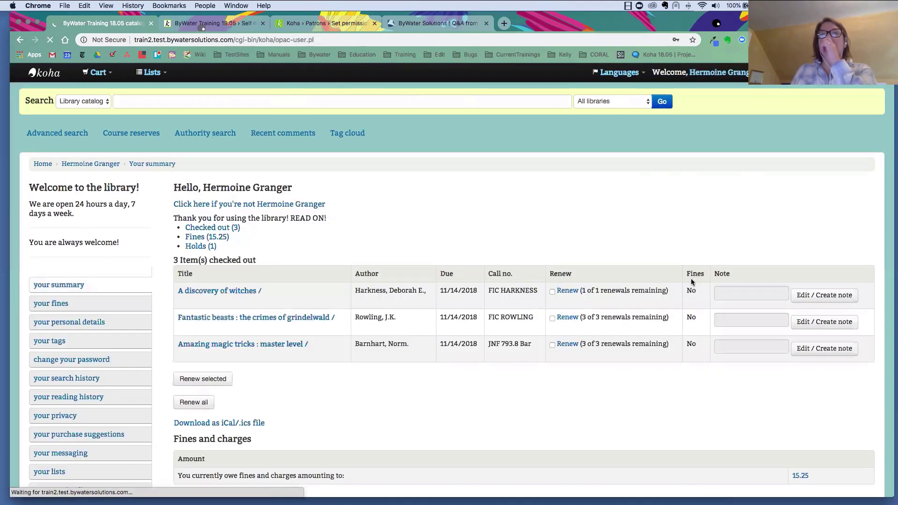
scroll(117, 372, down, 5)
click(77, 370)
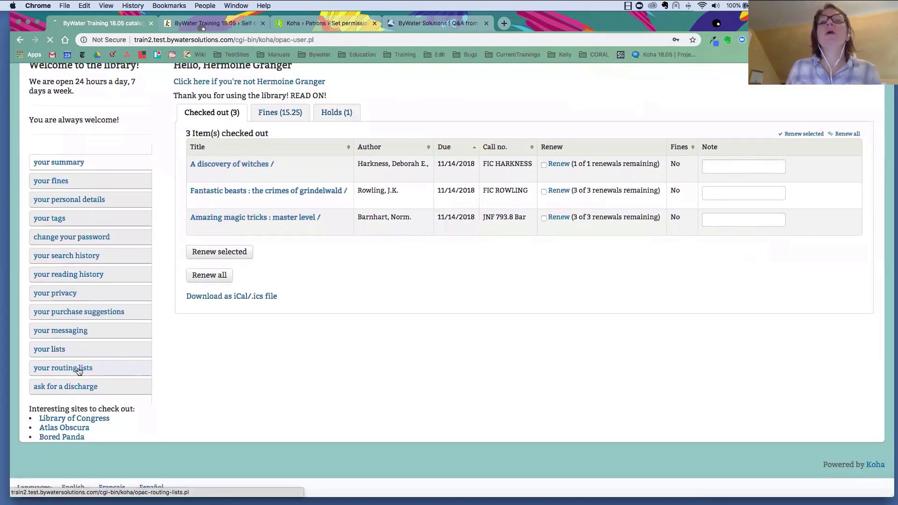
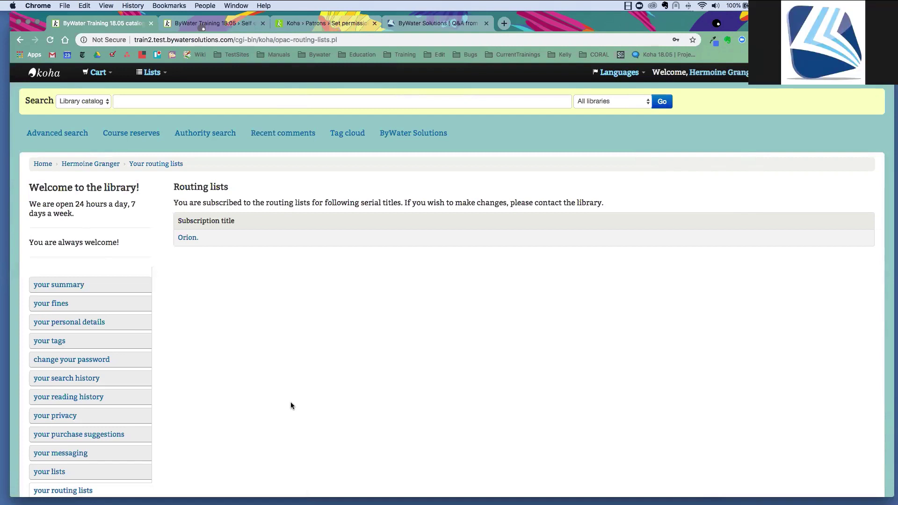
Step: Return to the staff permissions page and expand the circulate, parameters, reserveforothers and updatecharges entries to examine their sub-permissions
click(317, 29)
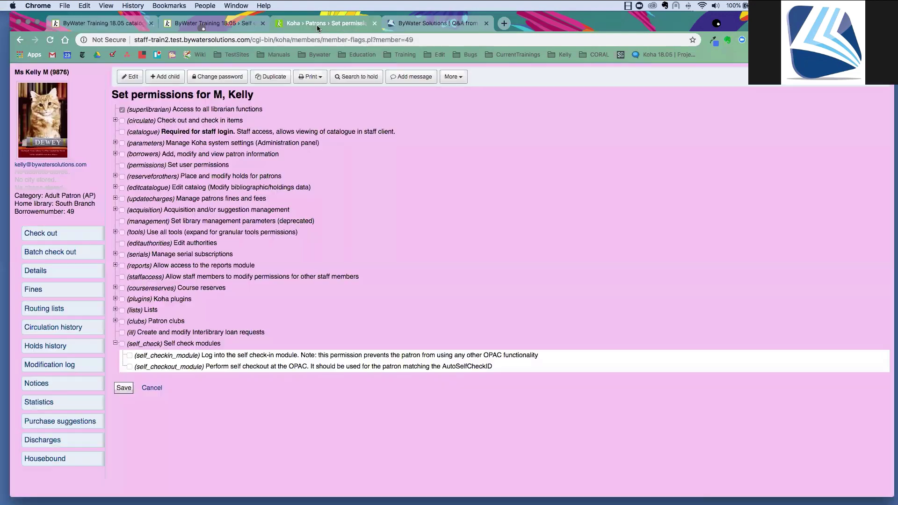
click(115, 120)
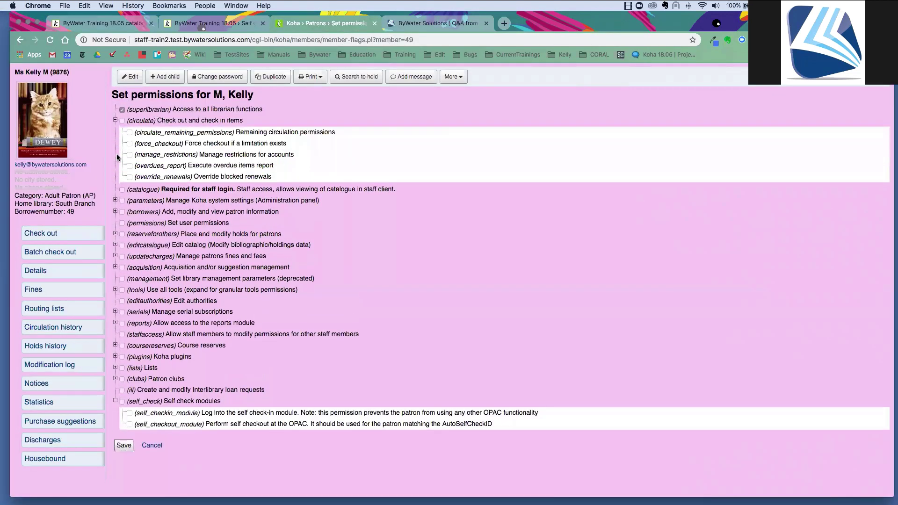
click(116, 200)
scroll(336, 248, down, 1)
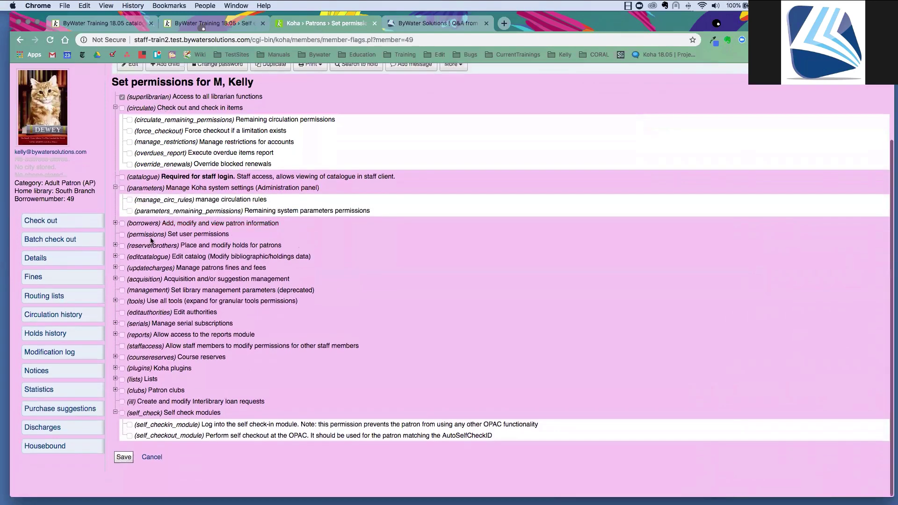
click(115, 246)
scroll(416, 286, down, 2)
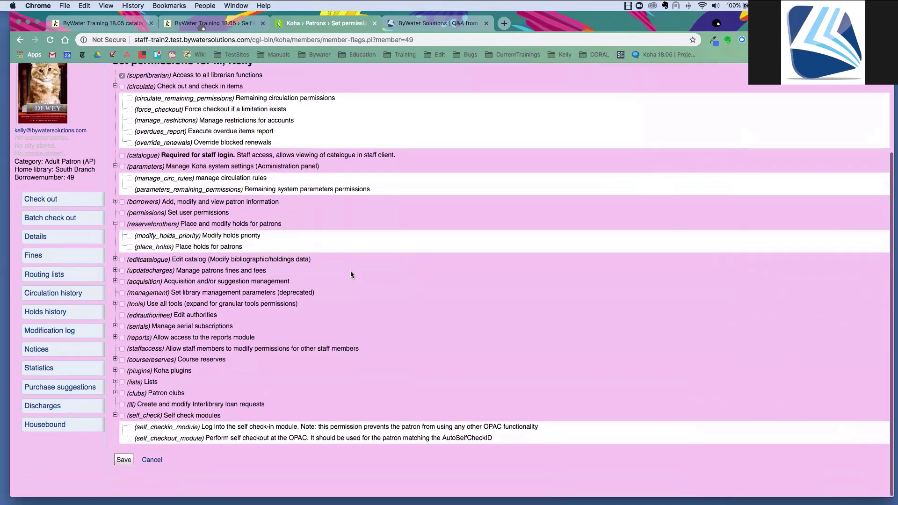
click(115, 274)
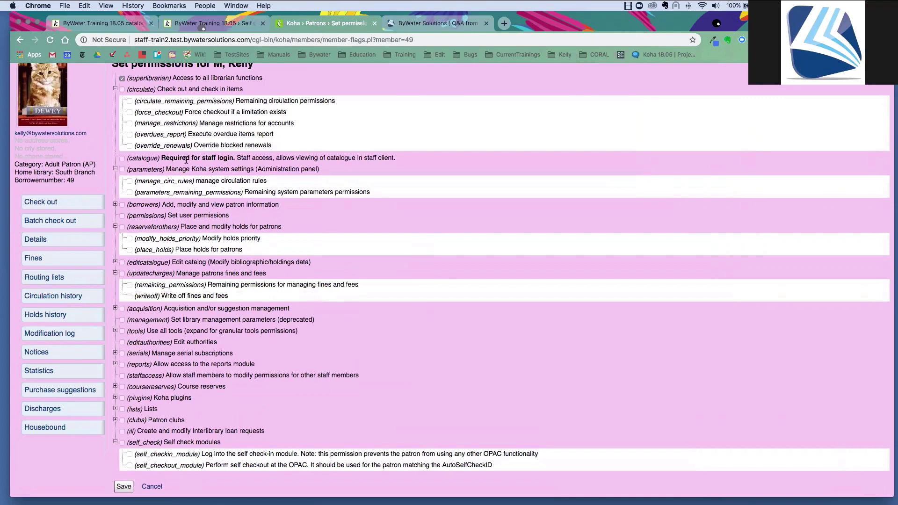
Step: Search the system preferences in Koha administration for allowselfcheck and read the AllowSelfCheckReturns setting
scroll(186, 159, up, 5)
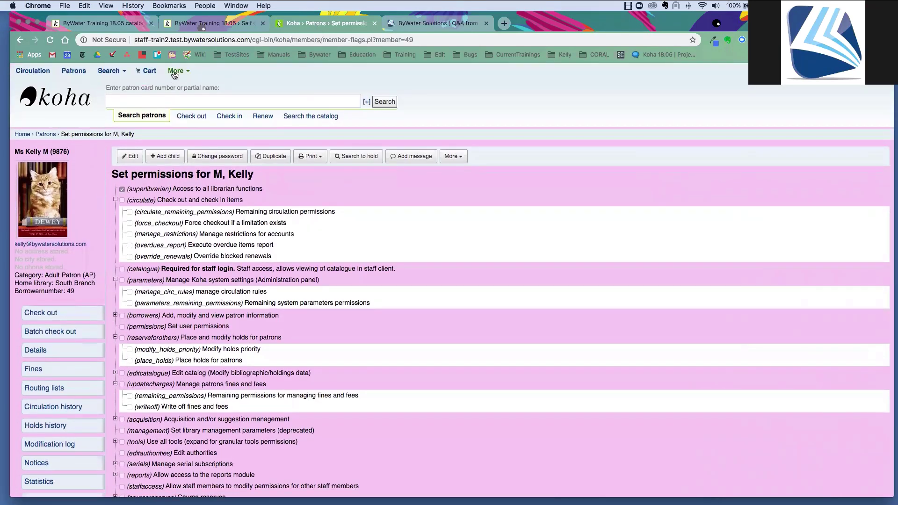
click(177, 71)
click(205, 182)
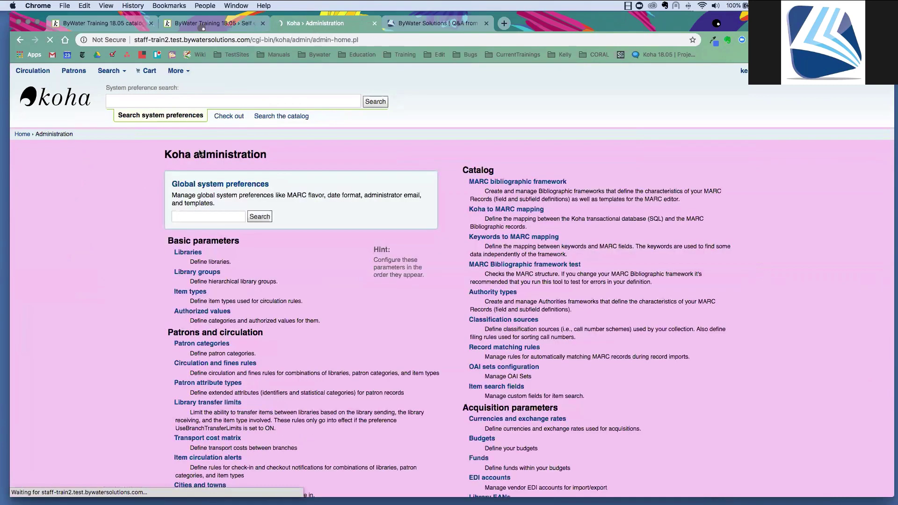
click(199, 216)
text(allowshe)
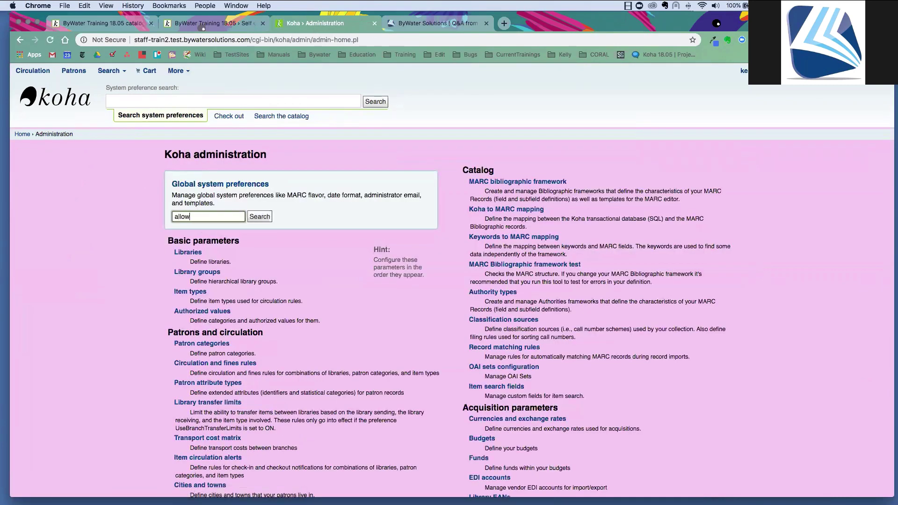
key(BackSpace)
key(BackSpace)
text(elfcheck)
key(Return)
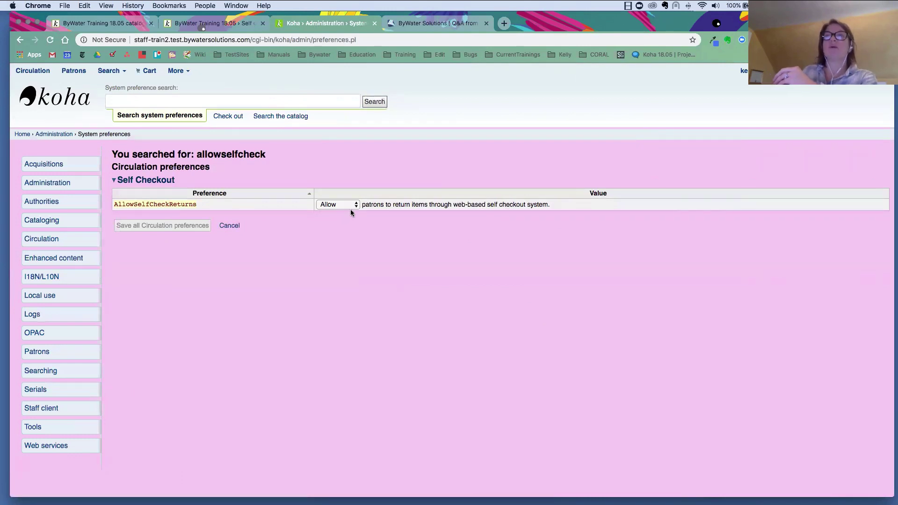
drag(453, 205, 524, 205)
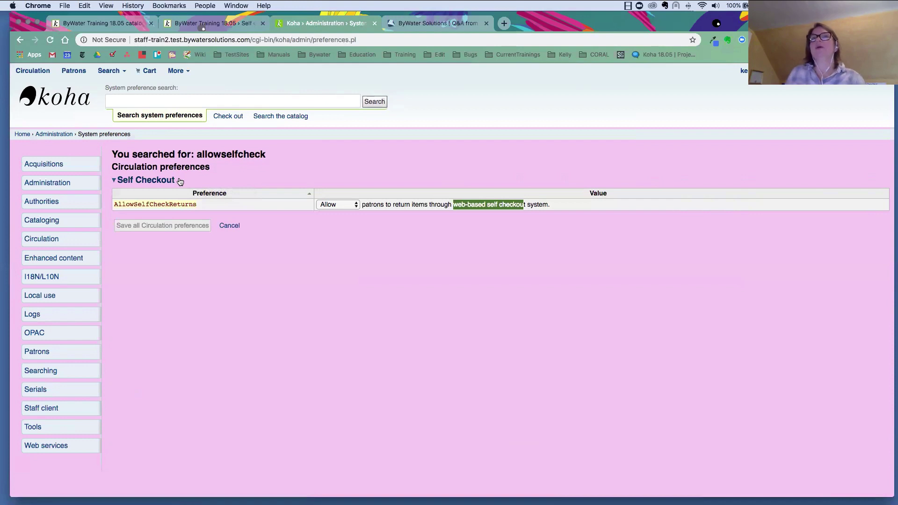
Step: Return to the OPAC routing lists, open the Orion record and view its subscription details
click(99, 24)
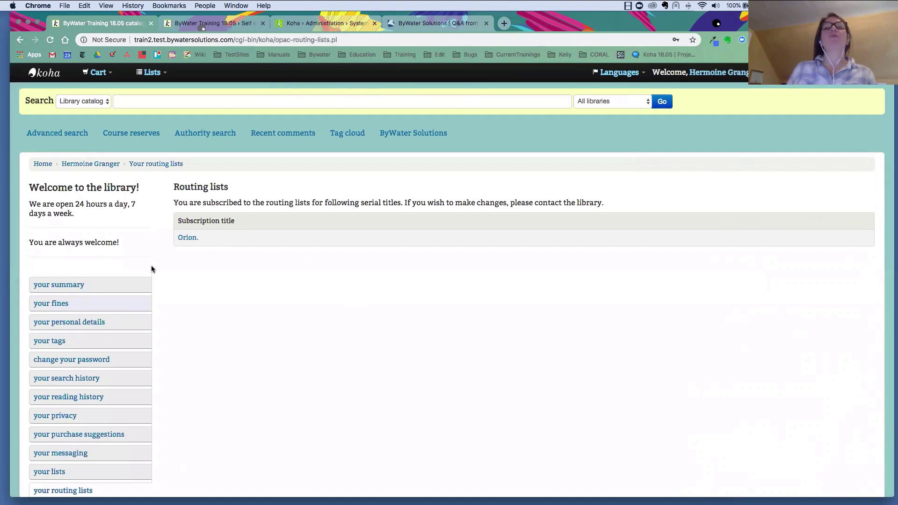
click(185, 240)
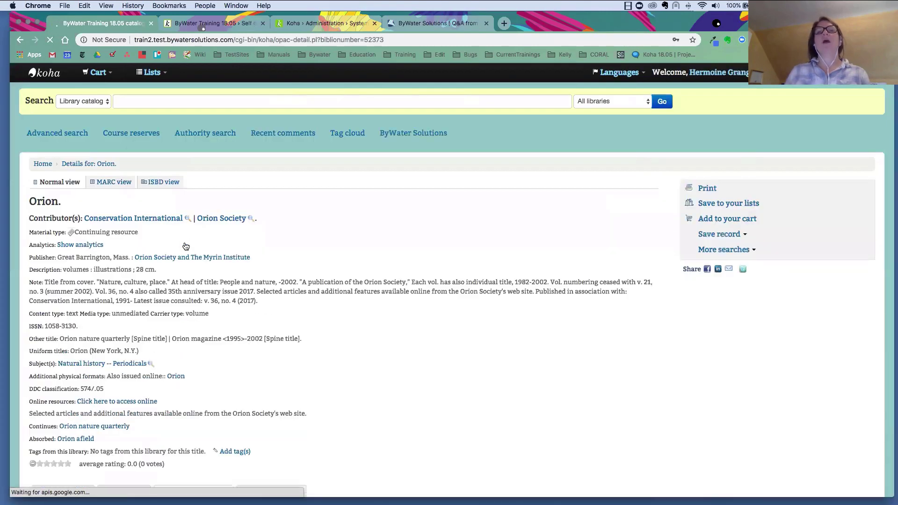
scroll(205, 285, down, 10)
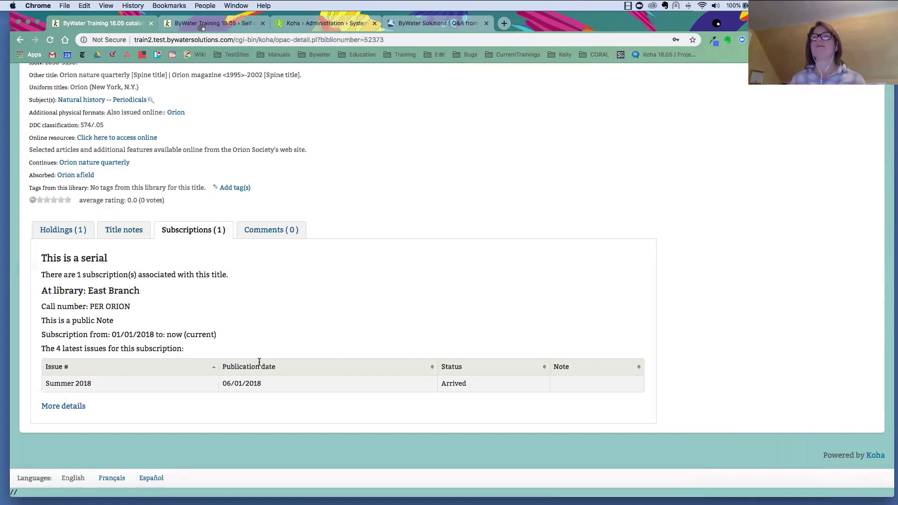
Step: Switch to the staff client's home page and open the column configuration from Koha administration
click(335, 27)
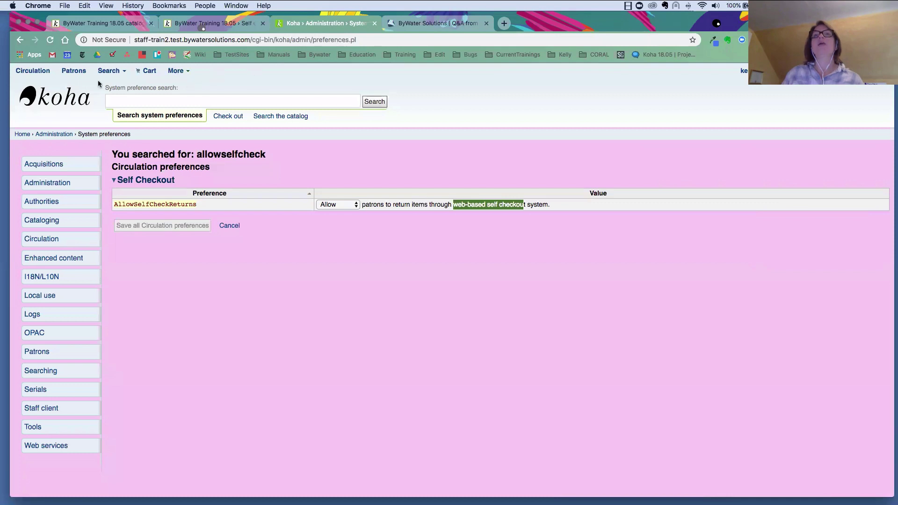
click(81, 102)
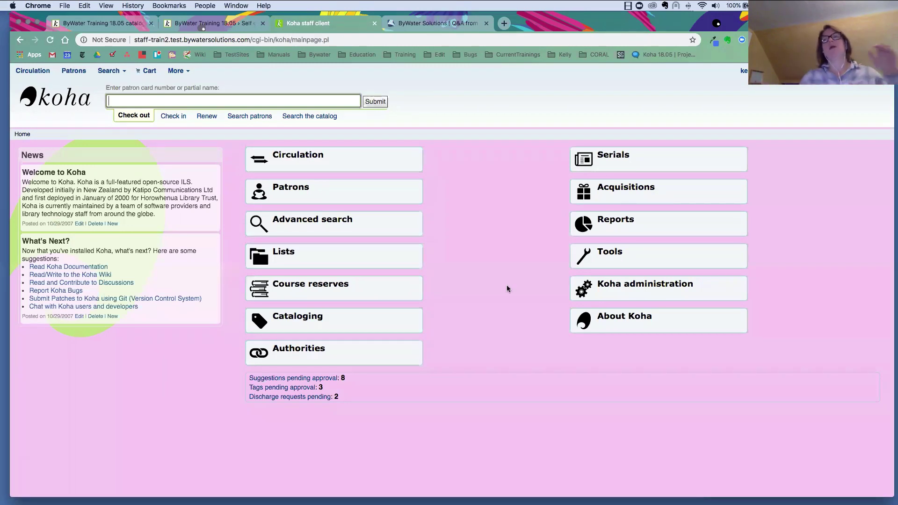
click(615, 288)
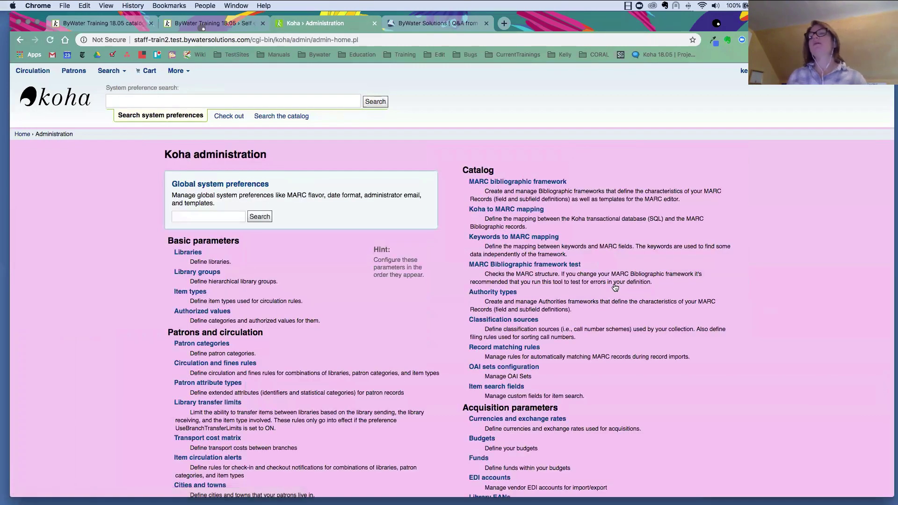
scroll(594, 308, down, 5)
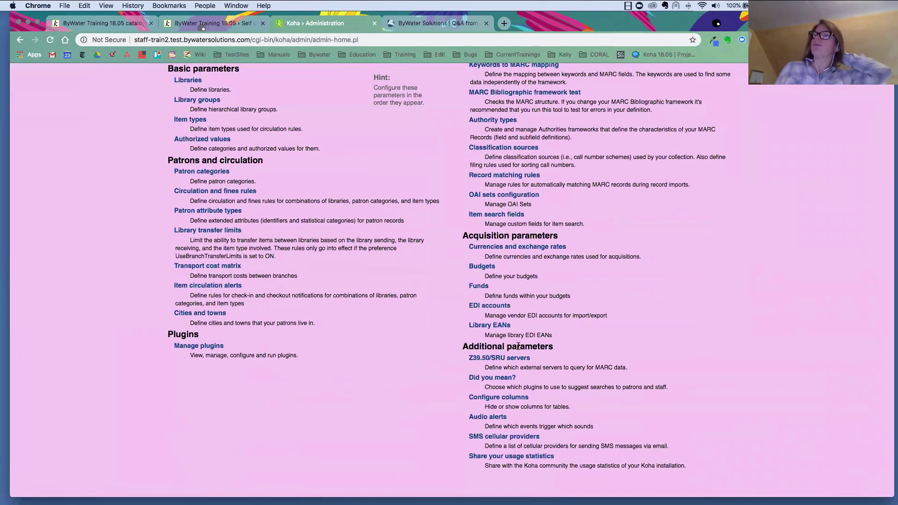
click(492, 399)
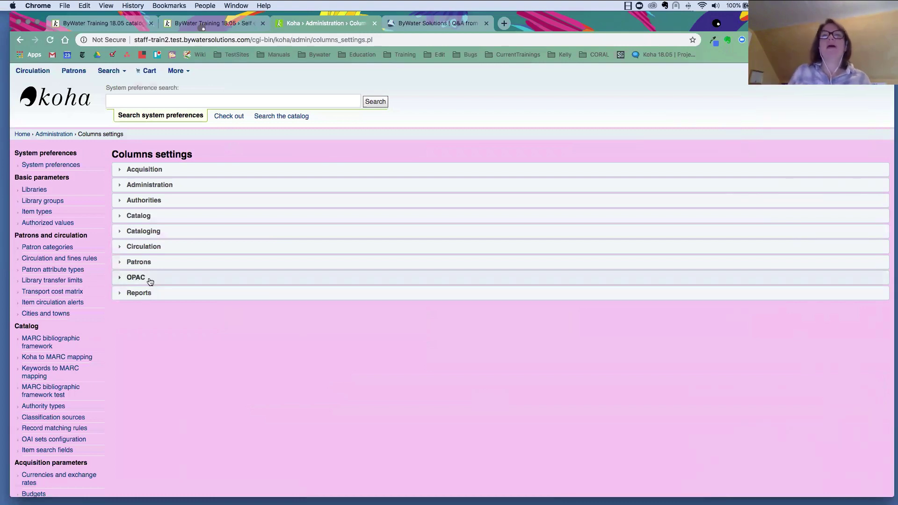
Step: In the OPAC subscriptionst table, clear hidden-by-default for serial_planneddate, save, and reload the Orion record in the OPAC
click(146, 279)
scroll(490, 357, down, 5)
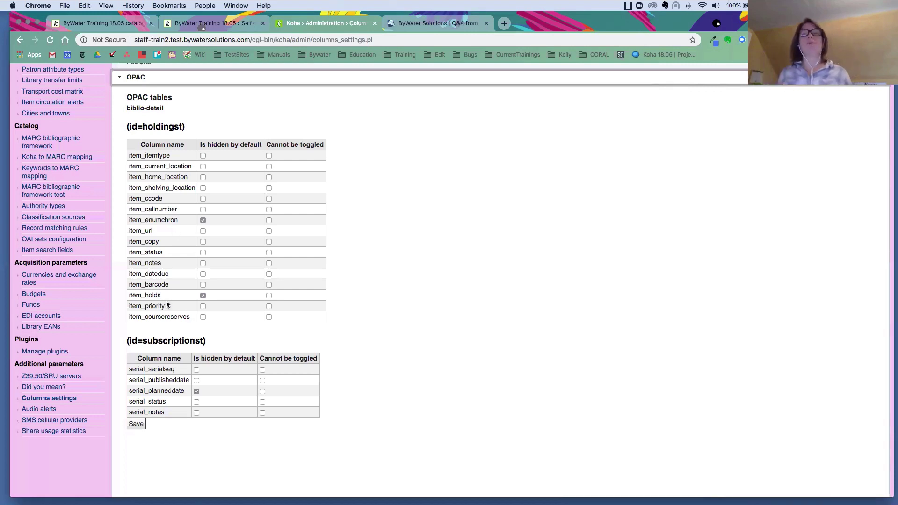
scroll(155, 309, down, 7)
scroll(170, 229, up, 3)
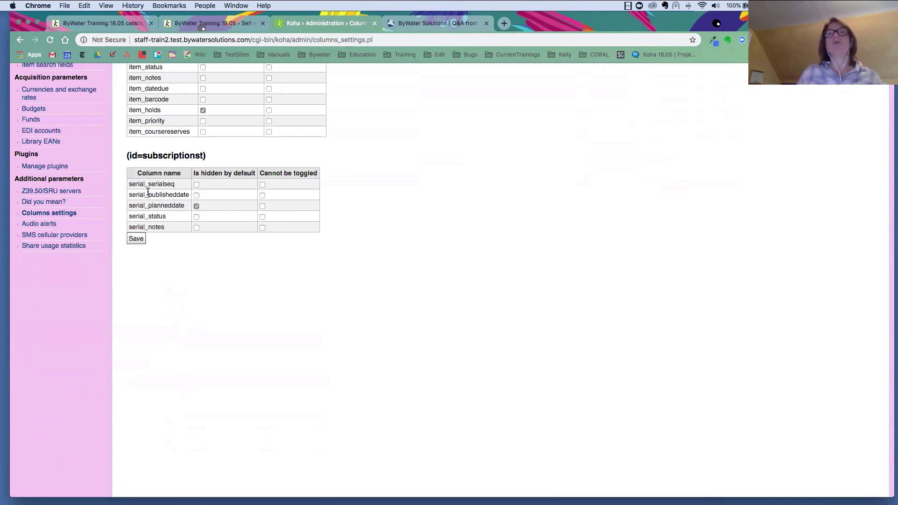
drag(148, 183, 188, 194)
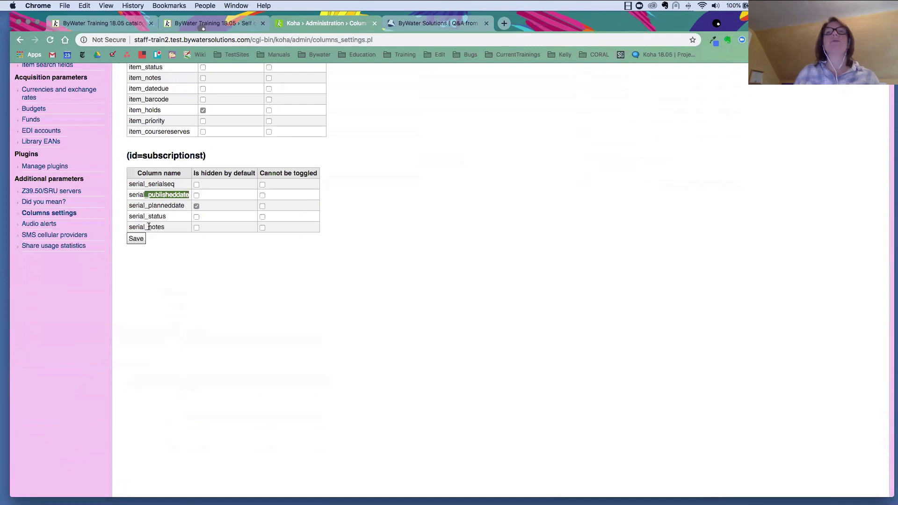
click(196, 206)
click(141, 239)
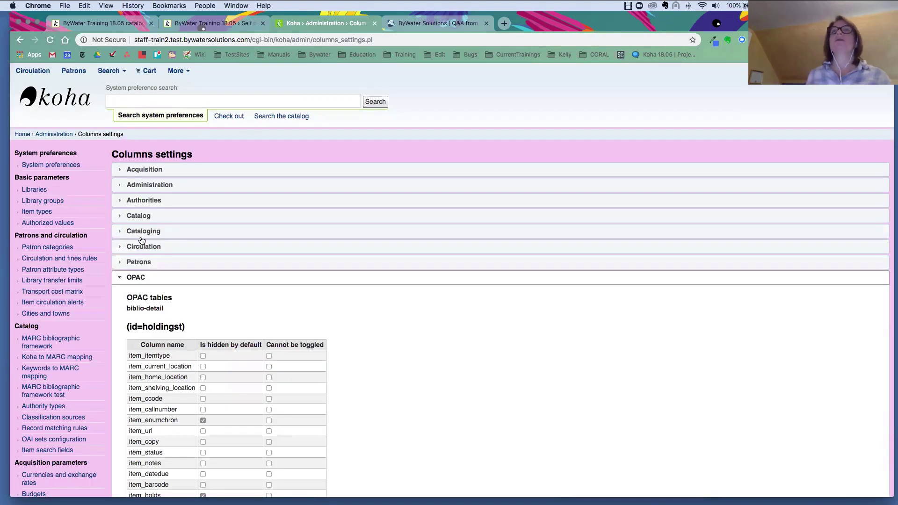
click(115, 26)
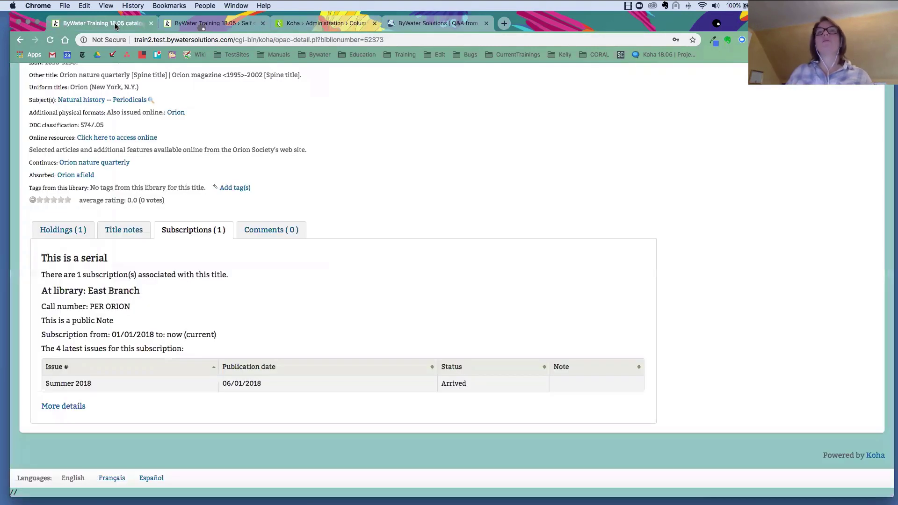
click(50, 41)
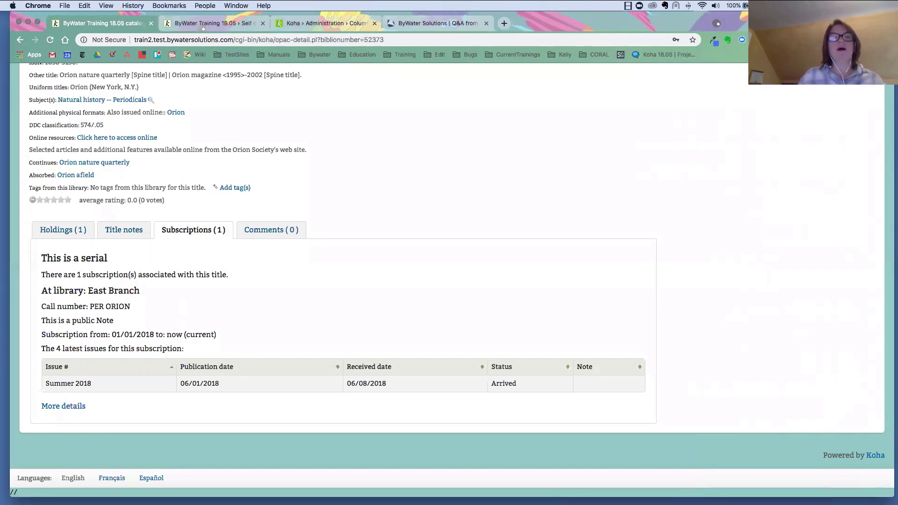
Step: Go to the OPAC home page and open The Tale of Mr. Jeremy Fisher from New Arrivals
scroll(421, 232, up, 6)
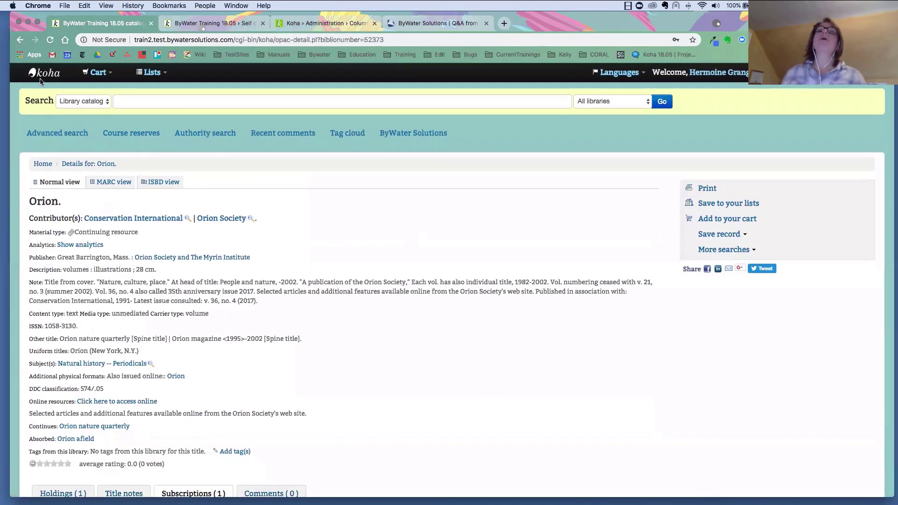
click(41, 75)
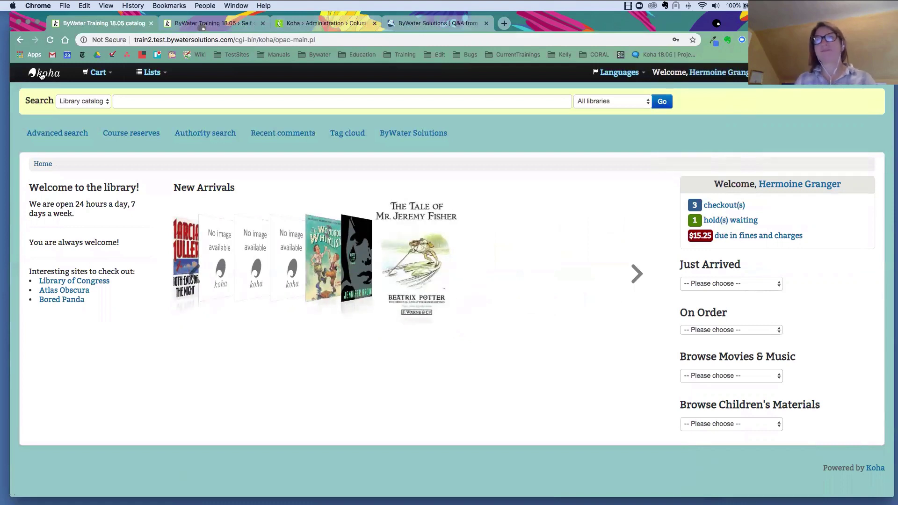
click(427, 225)
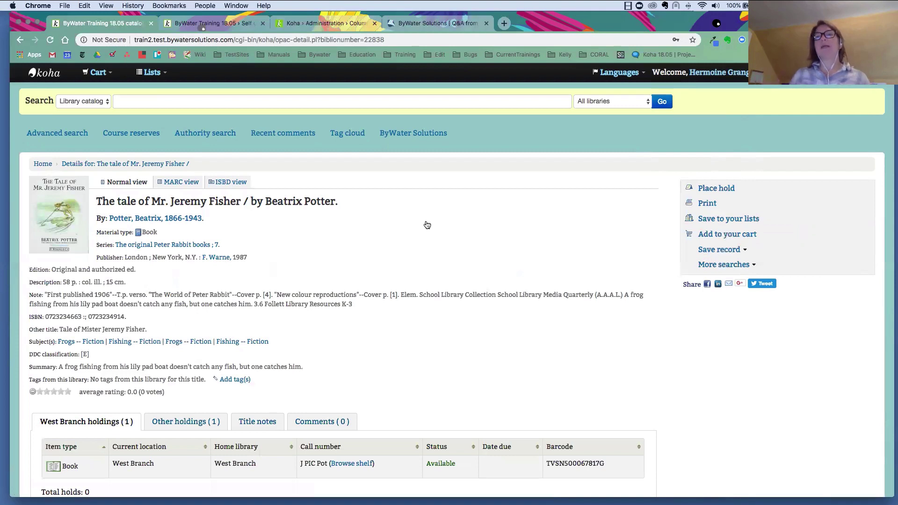
Step: Open the OPAC tag cloud and browse the titles tagged with the large grinning-face emoji
click(349, 136)
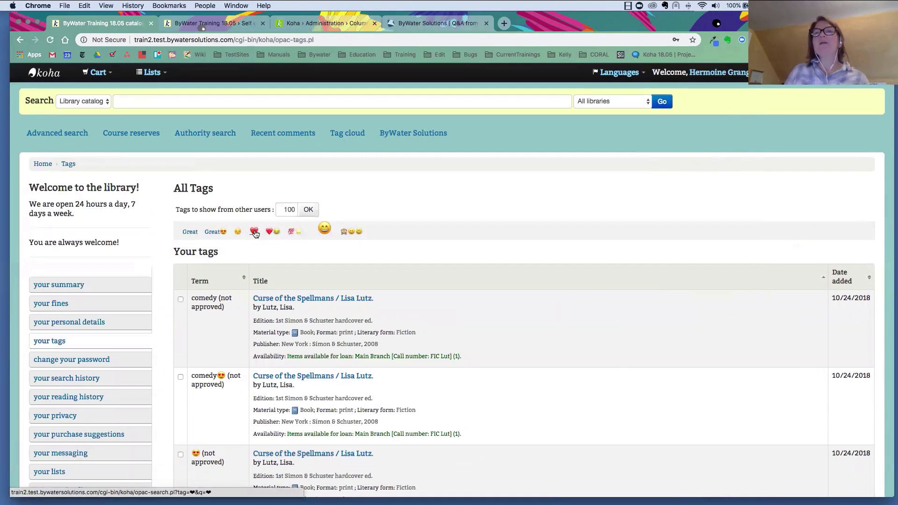
click(323, 230)
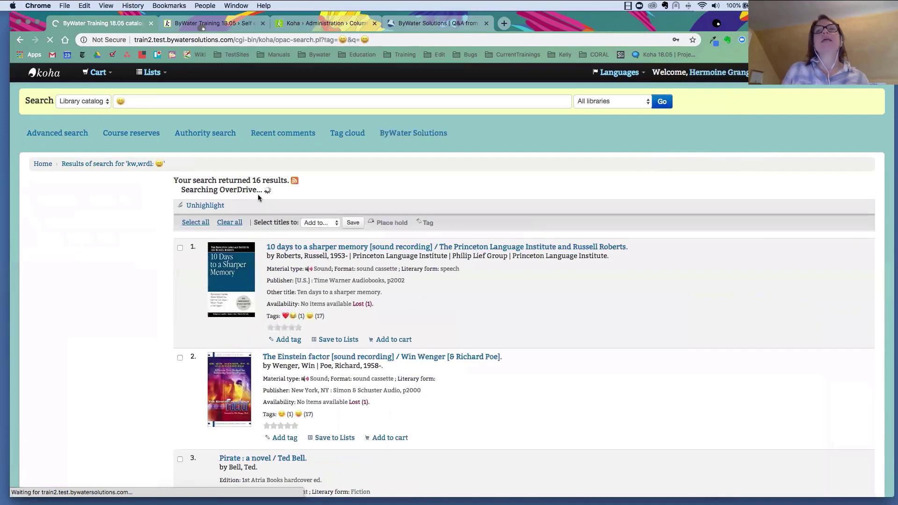
scroll(384, 333, down, 2)
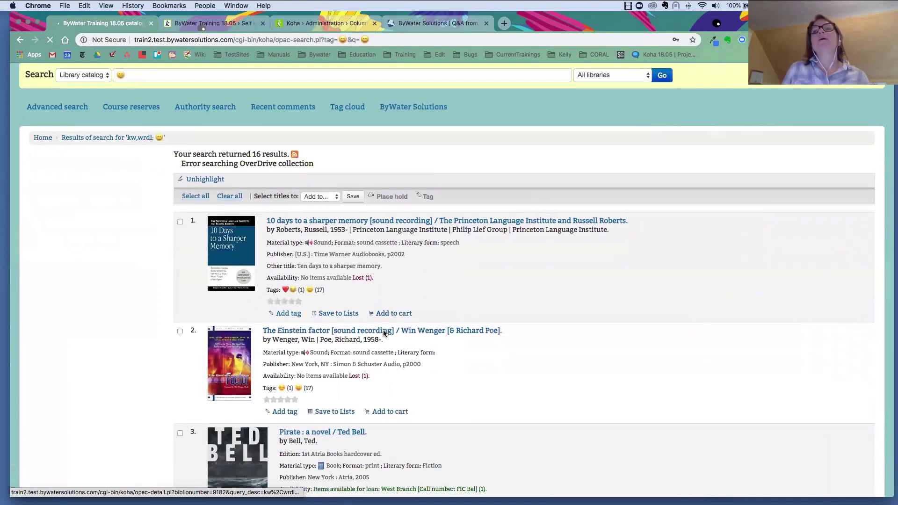
scroll(383, 333, down, 3)
scroll(386, 322, up, 1)
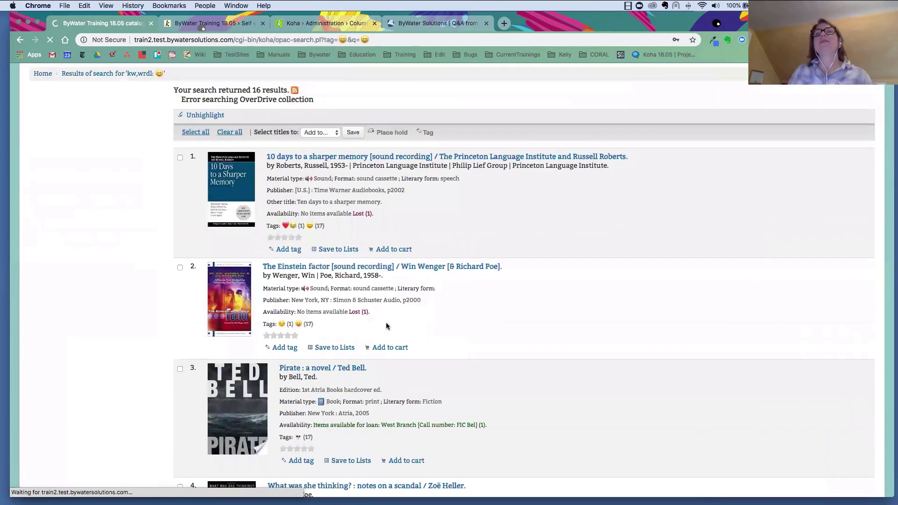
scroll(386, 322, up, 2)
scroll(386, 323, down, 3)
scroll(386, 323, up, 4)
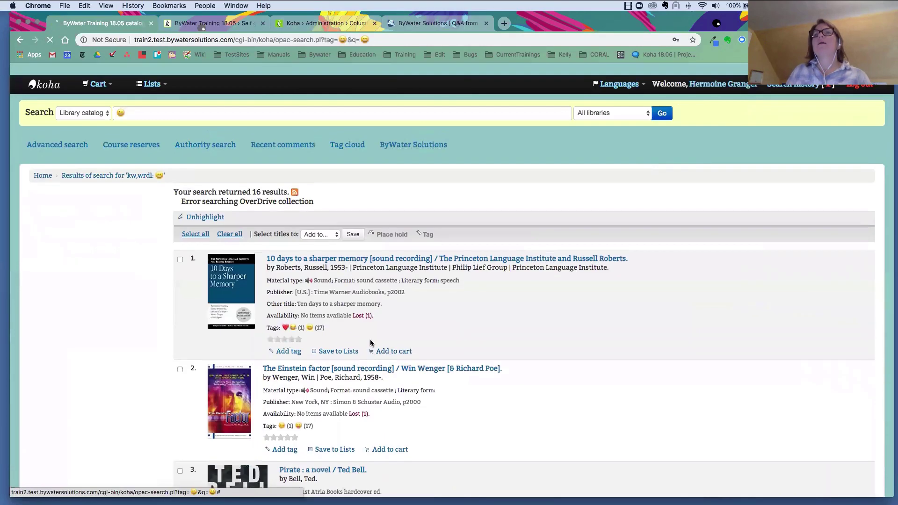
scroll(372, 343, down, 6)
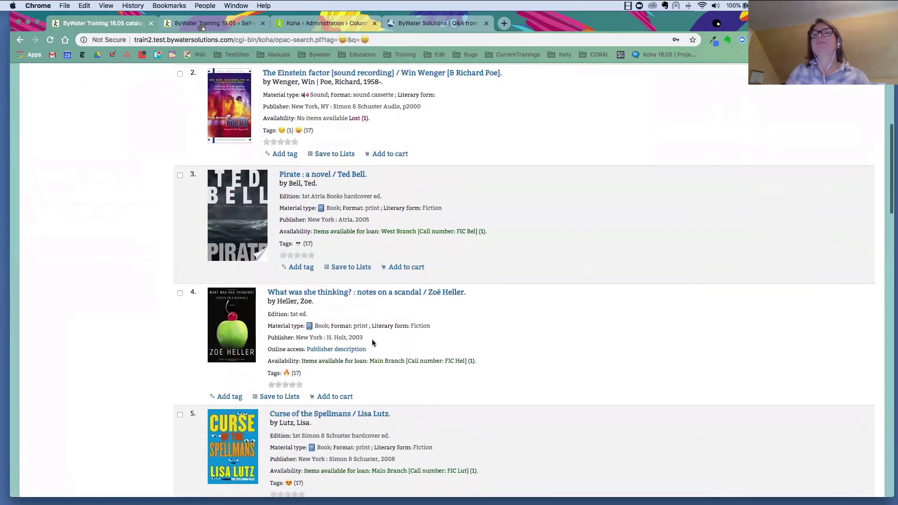
scroll(372, 343, up, 6)
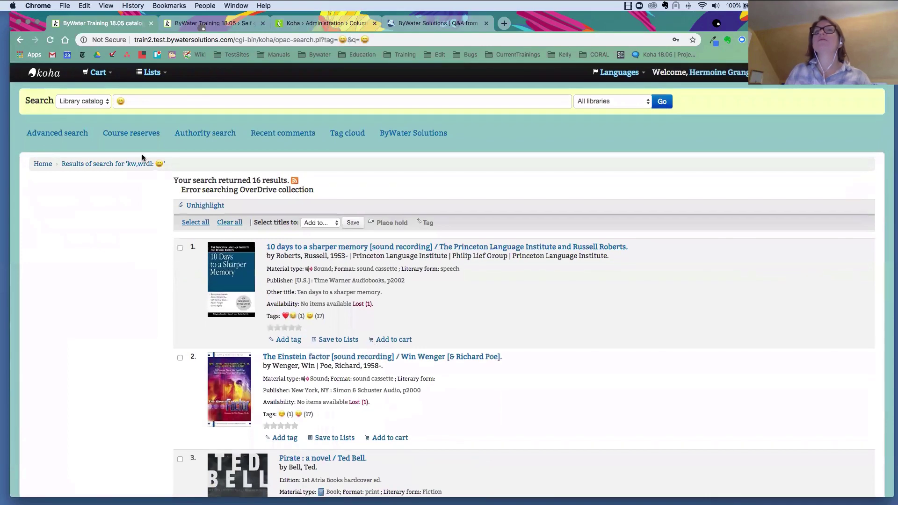
scroll(105, 136, down, 1)
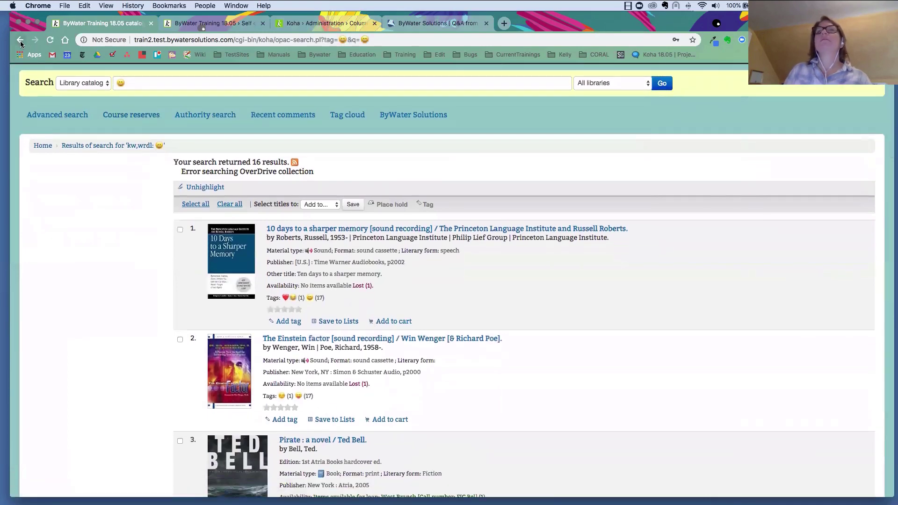
Step: Return to the tag cloud, reopen the grinning-face emoji's results and examine the tags on the first titles
click(20, 40)
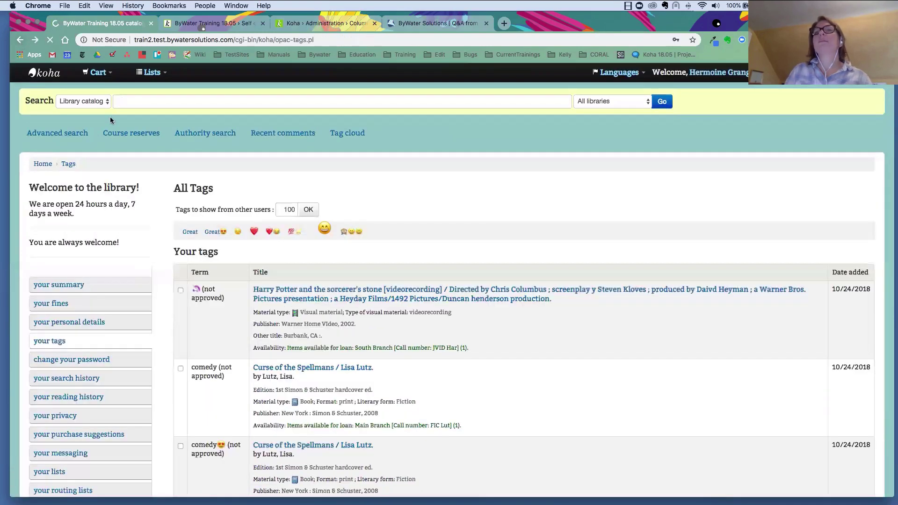
click(325, 231)
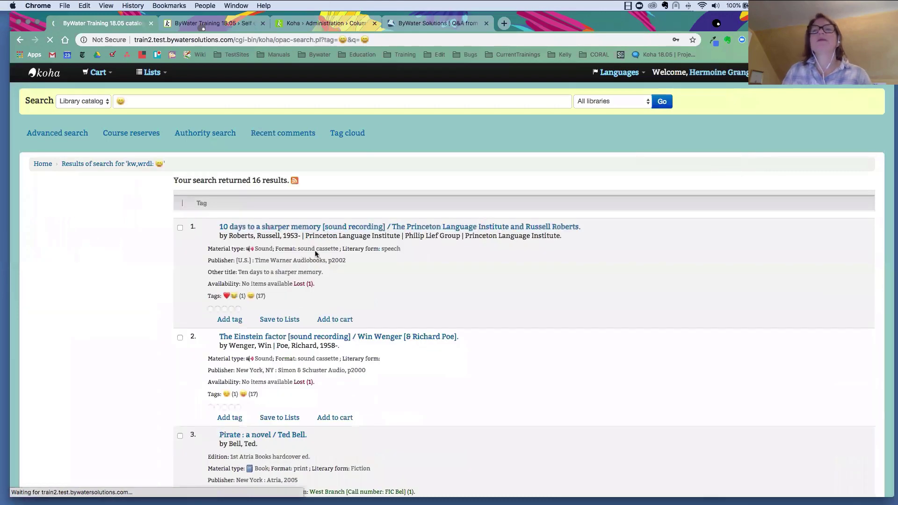
scroll(260, 278, down, 3)
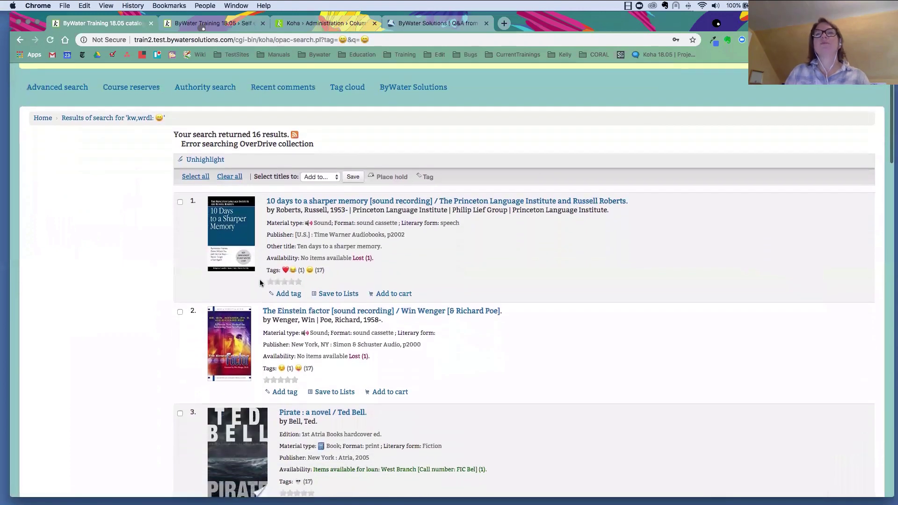
click(310, 260)
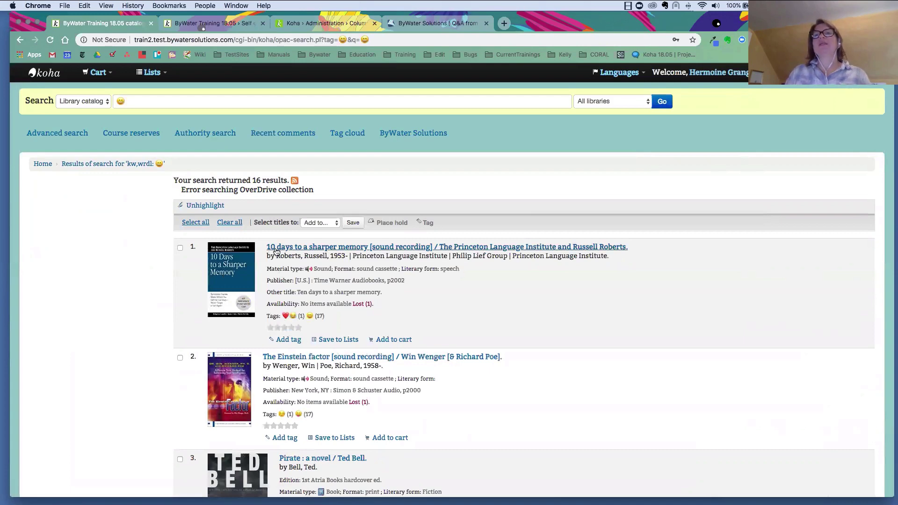
scroll(300, 301, down, 2)
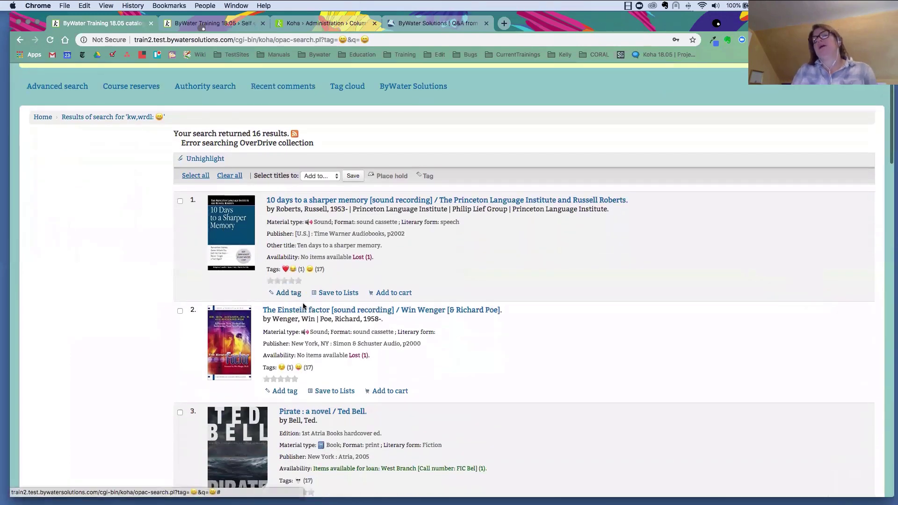
scroll(301, 308, down, 2)
scroll(300, 310, up, 4)
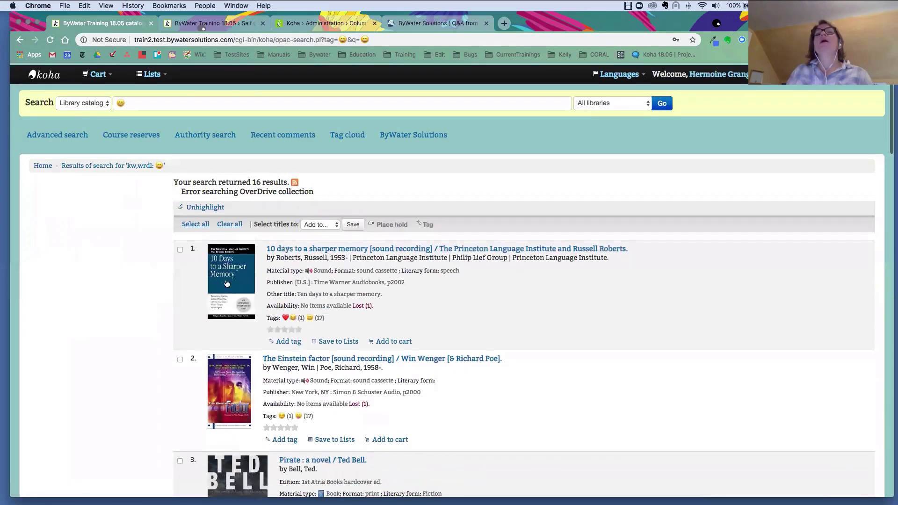
Step: Go to the OPAC home page and open If I Ran the Circus from New Arrivals
click(46, 76)
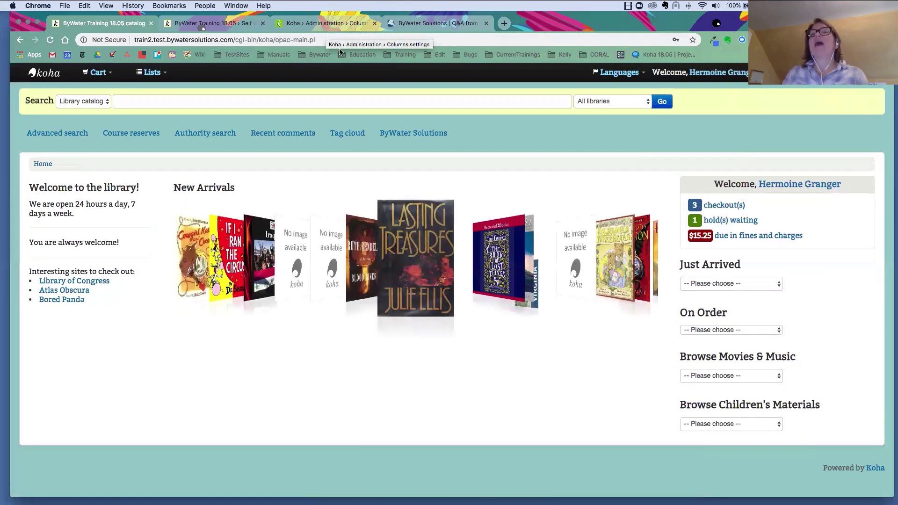
click(230, 246)
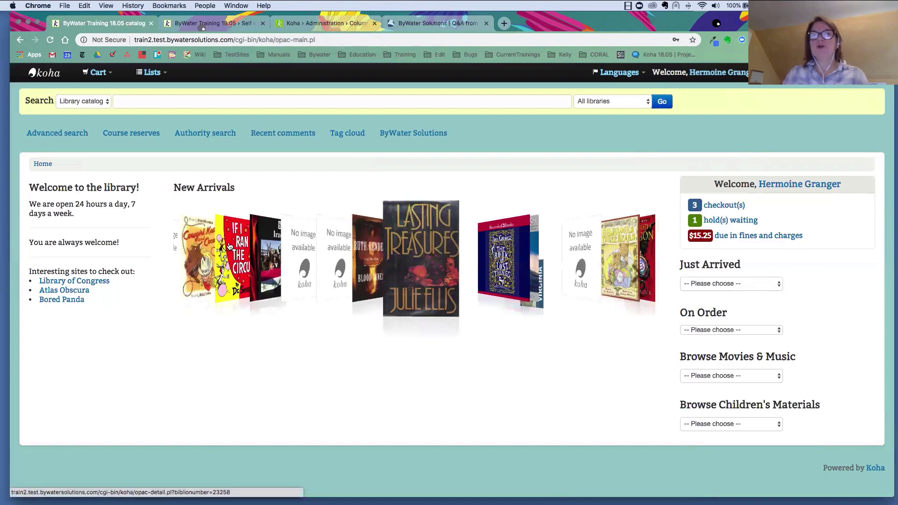
click(430, 248)
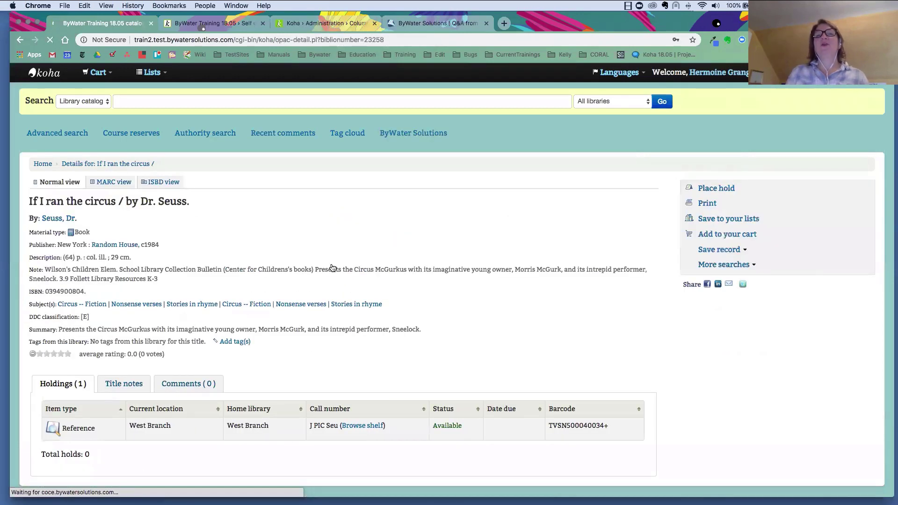
Step: Search the library catalog for circus and add the tag "great" to the result Circus: an album
click(162, 101)
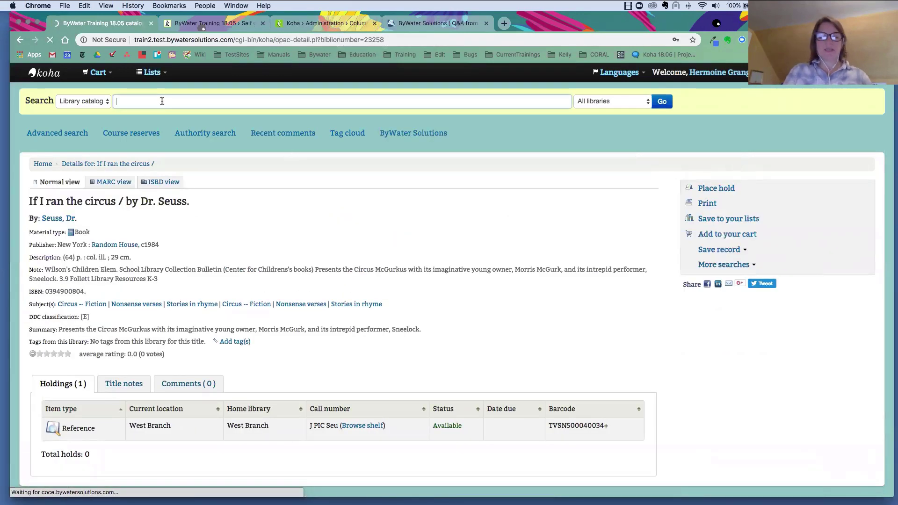
text(circus)
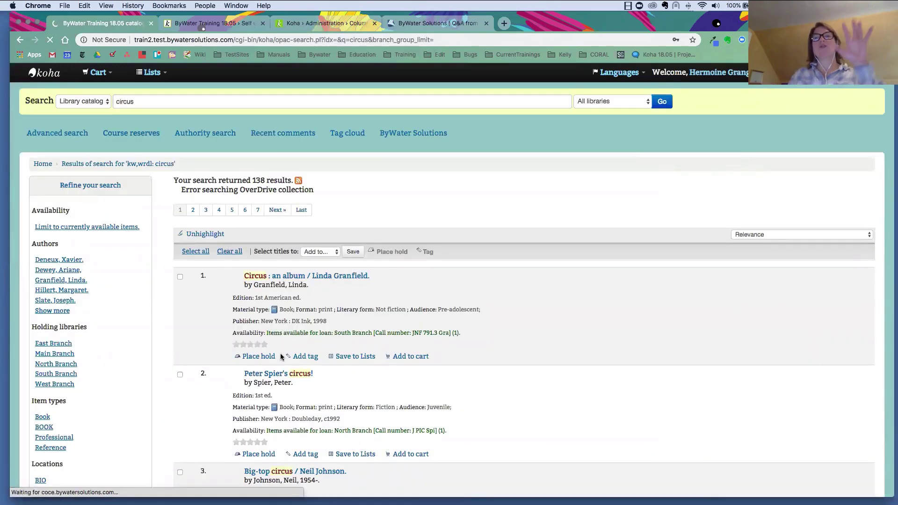
click(306, 357)
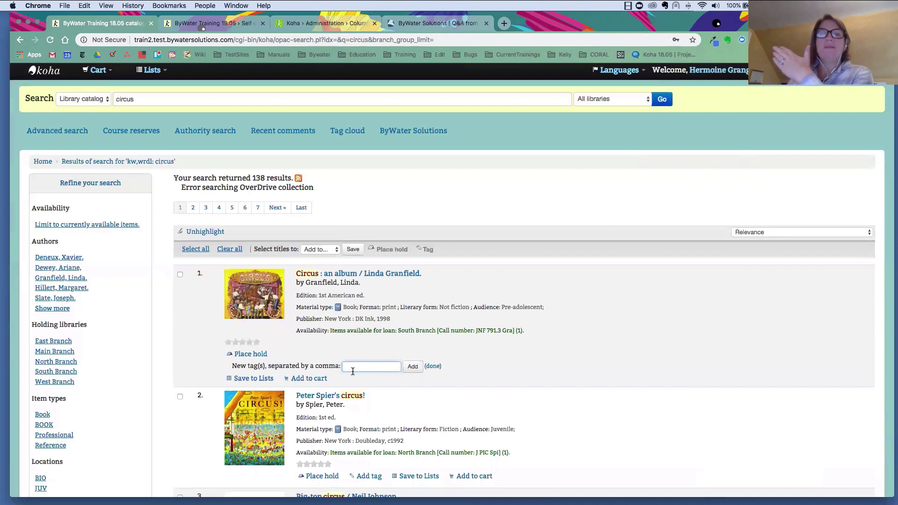
scroll(356, 370, up, 1)
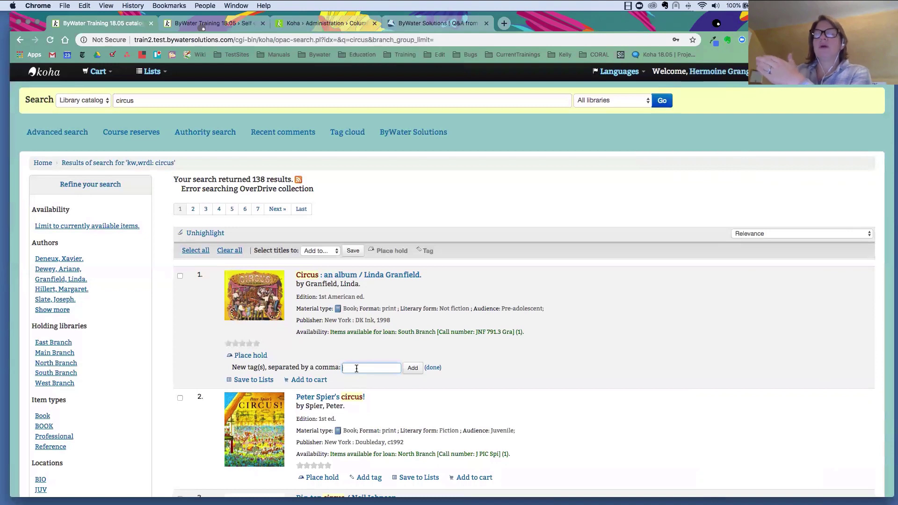
text(great)
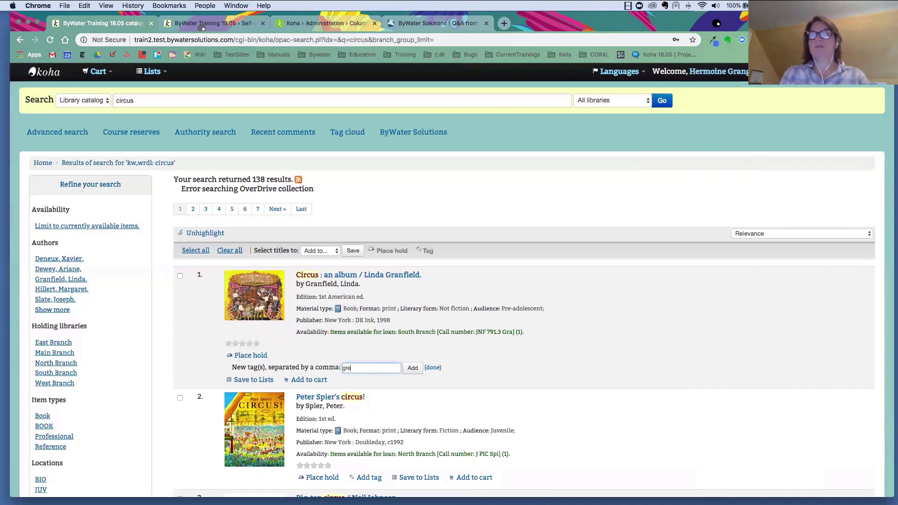
click(412, 368)
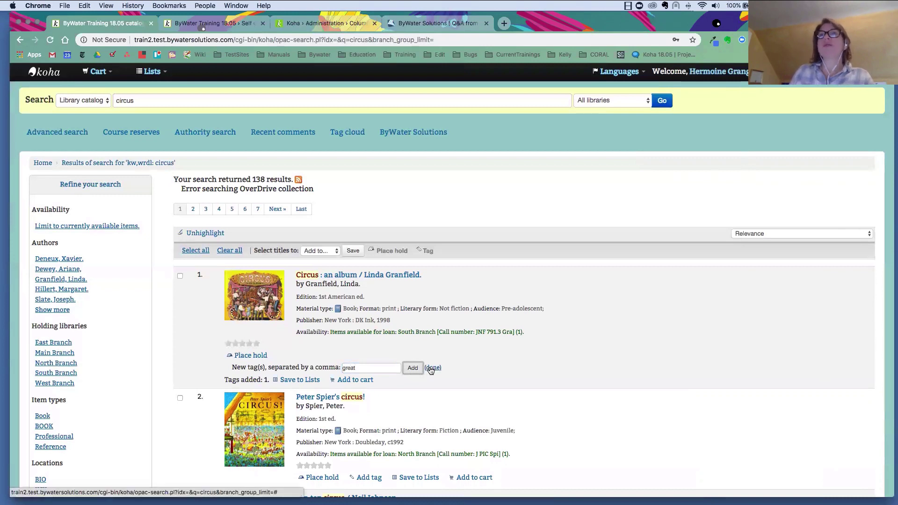
click(431, 369)
click(532, 116)
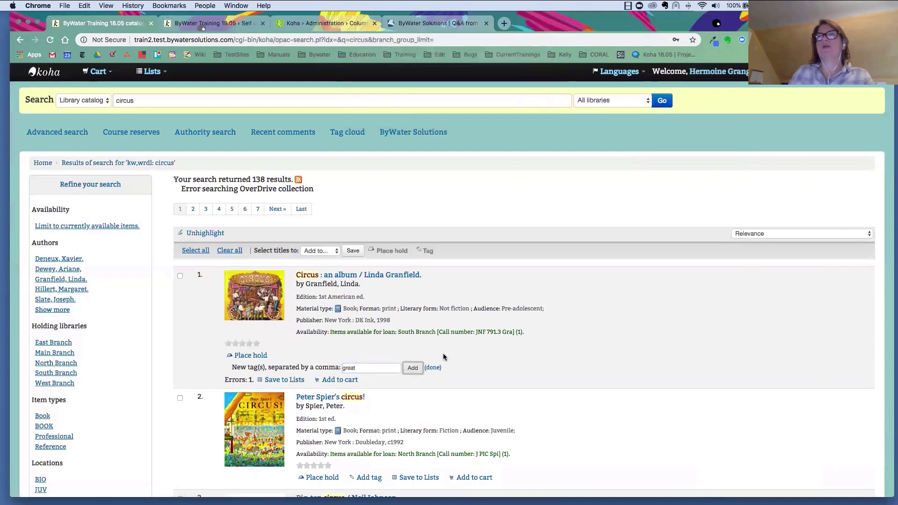
click(433, 367)
Step: Add a smiling-face emoji from the frequently used set as a tag on Peter Spier's circus!
scroll(374, 328, down, 3)
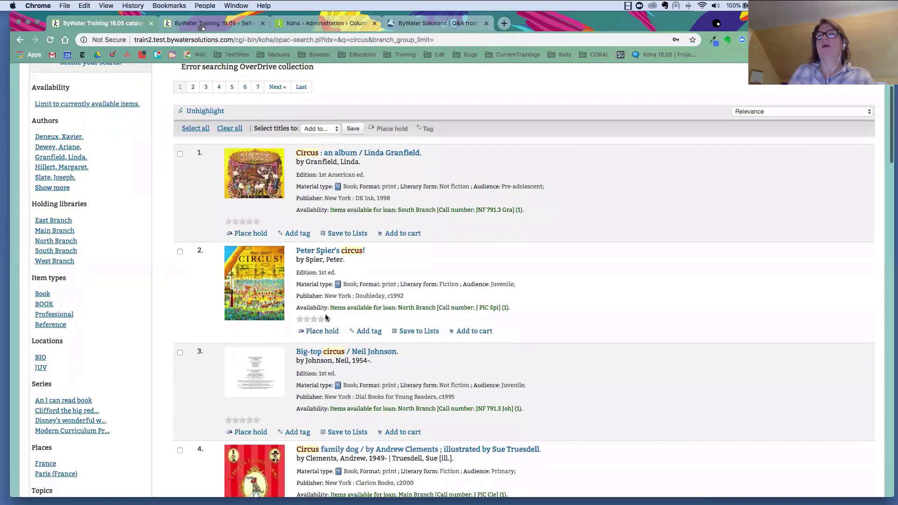
click(368, 332)
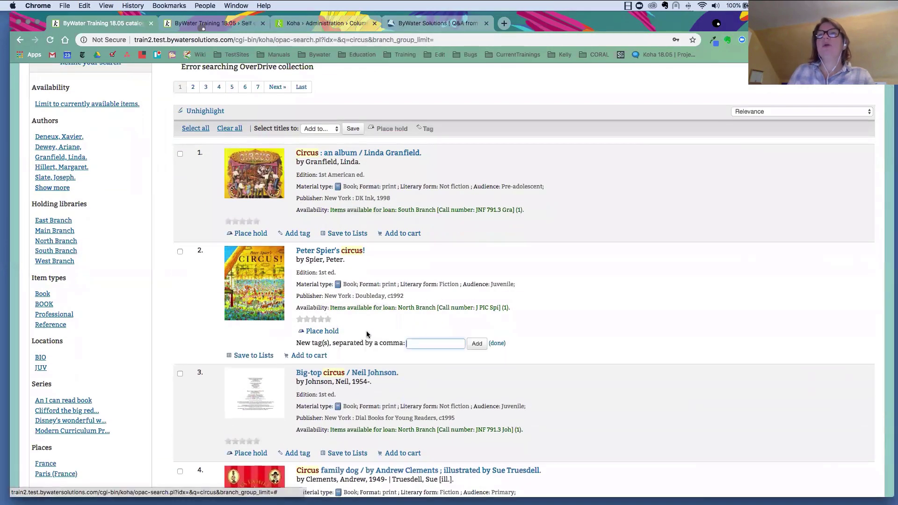
right_click(419, 344)
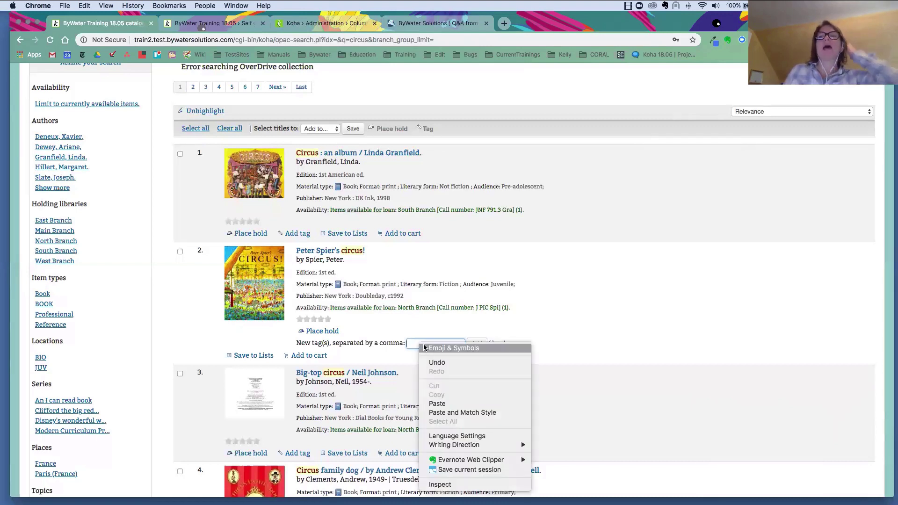
click(422, 346)
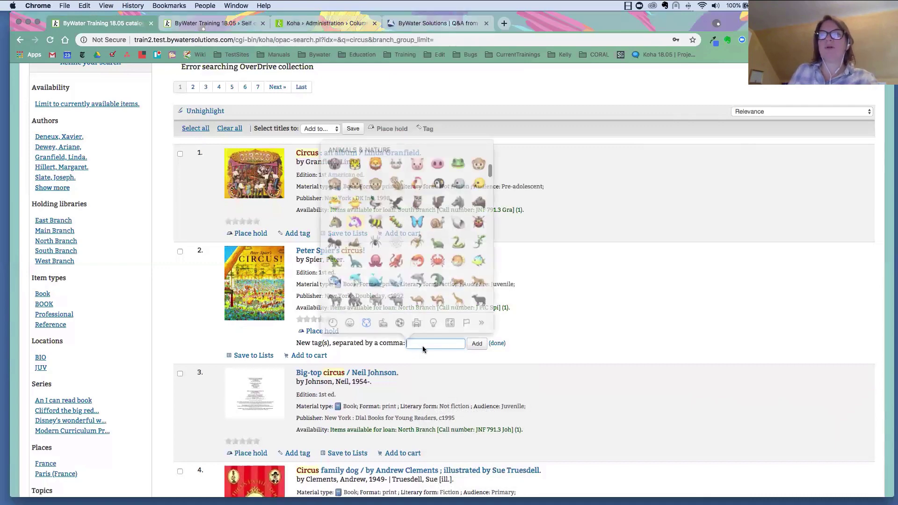
scroll(392, 239, up, 15)
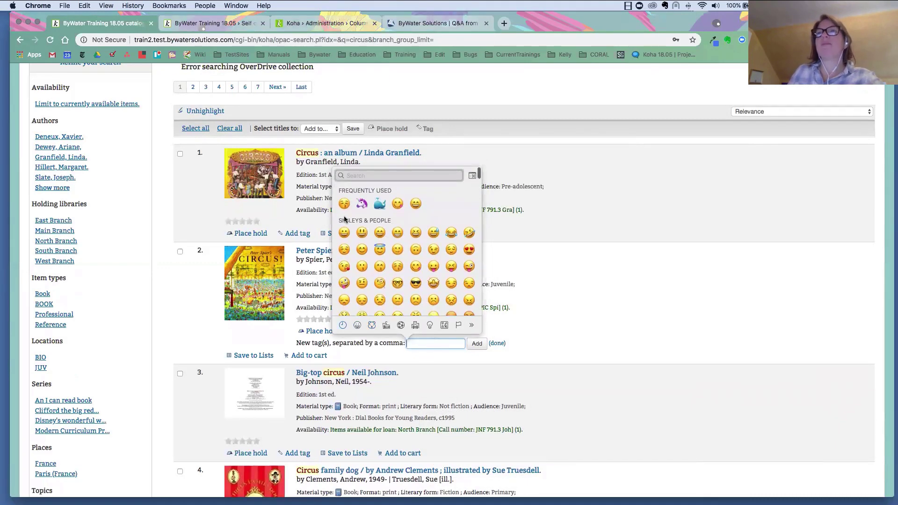
click(416, 203)
click(477, 345)
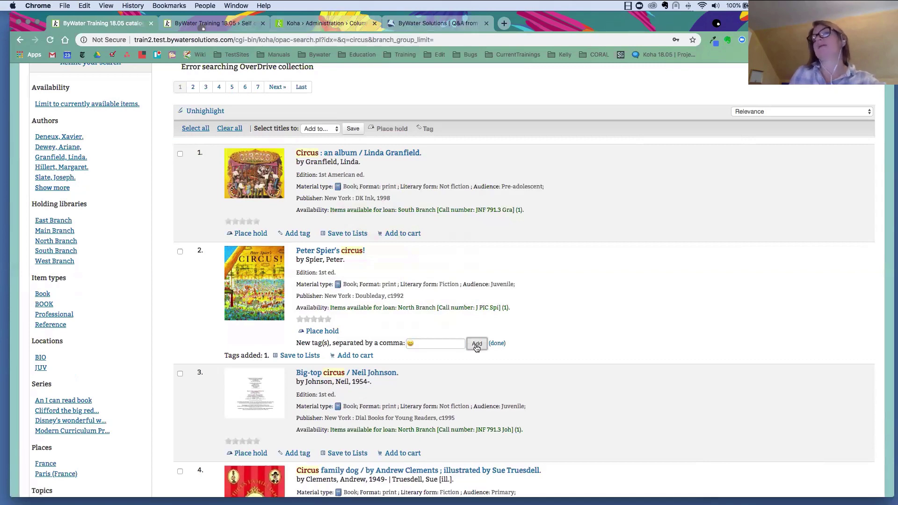
Step: Open the Circus family dog record from the results and highlight its "Tags from this library" line
scroll(478, 346, up, 5)
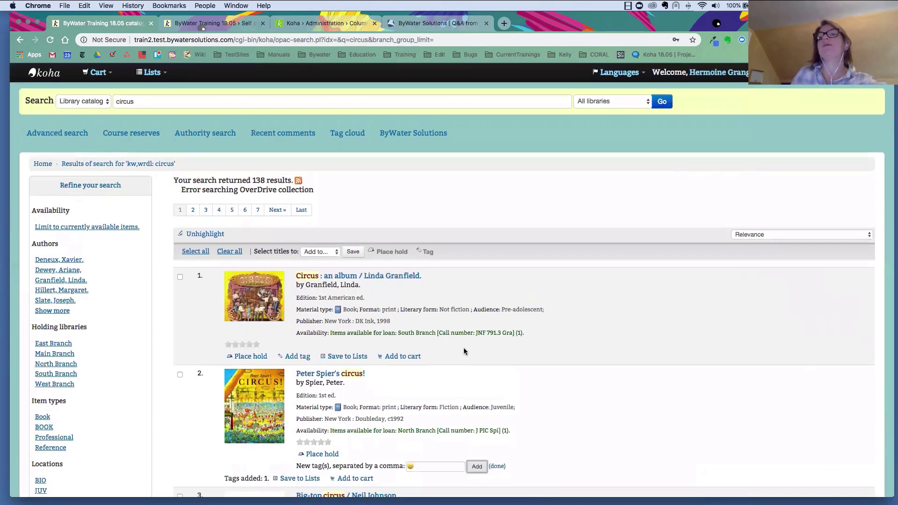
scroll(362, 378, down, 6)
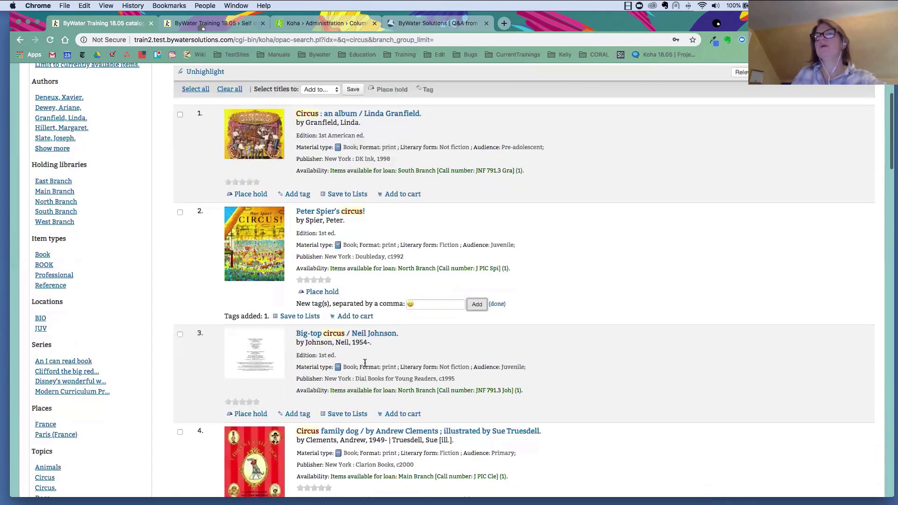
scroll(364, 370, down, 6)
click(377, 260)
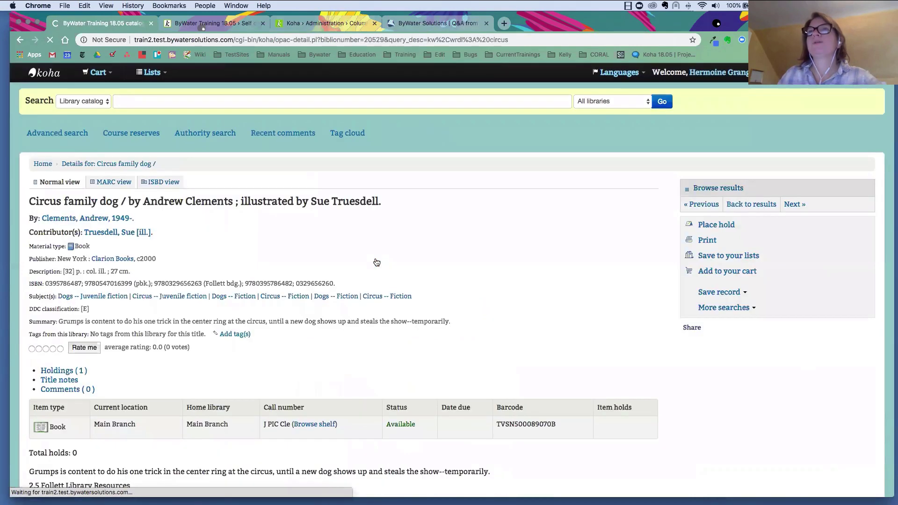
scroll(359, 269, down, 2)
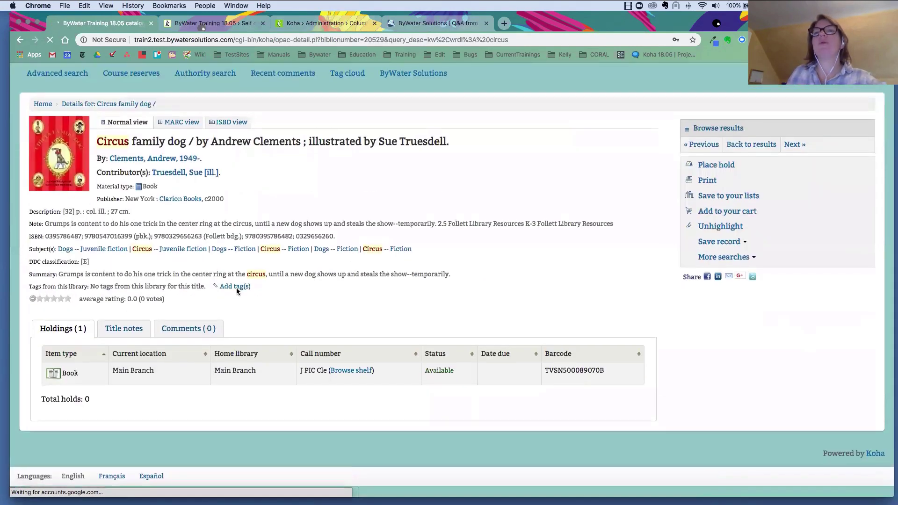
drag(30, 288, 205, 288)
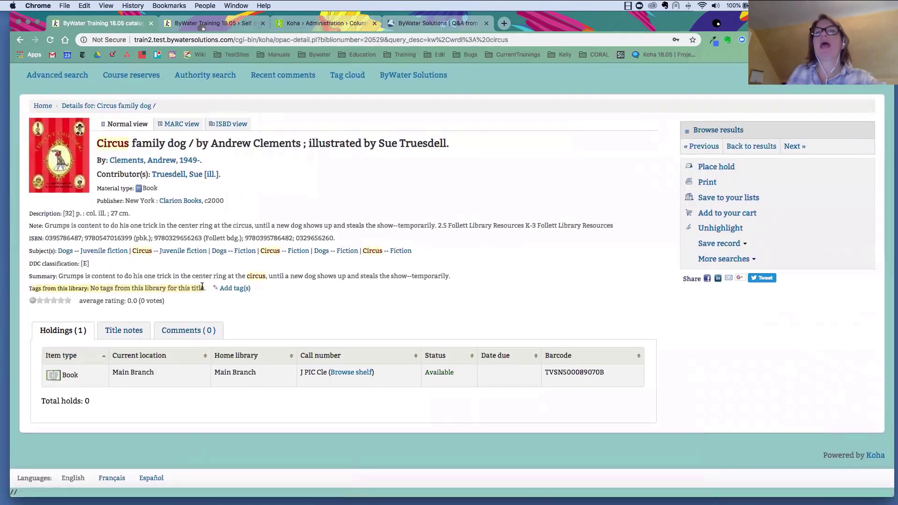
Step: Add a tag to Circus family dog made of the winking tongue-out emoji from the frequently used set followed by "circus"
click(235, 288)
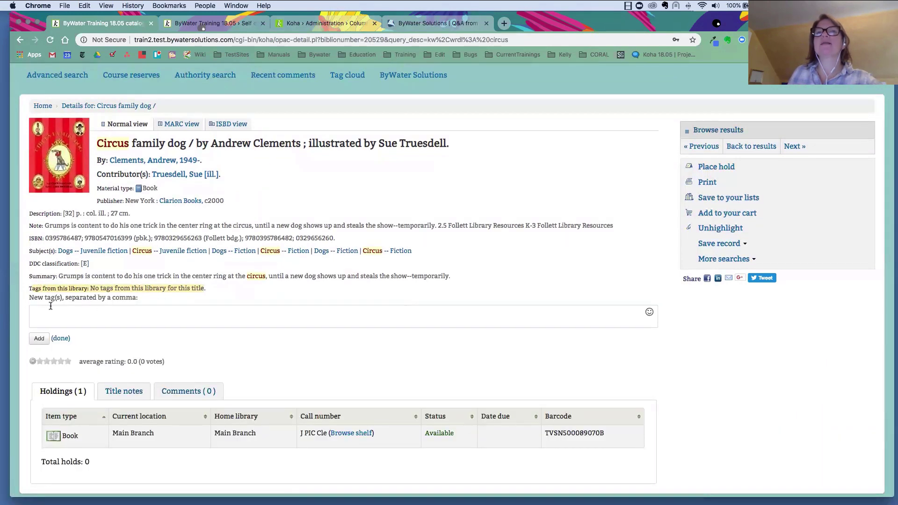
click(649, 313)
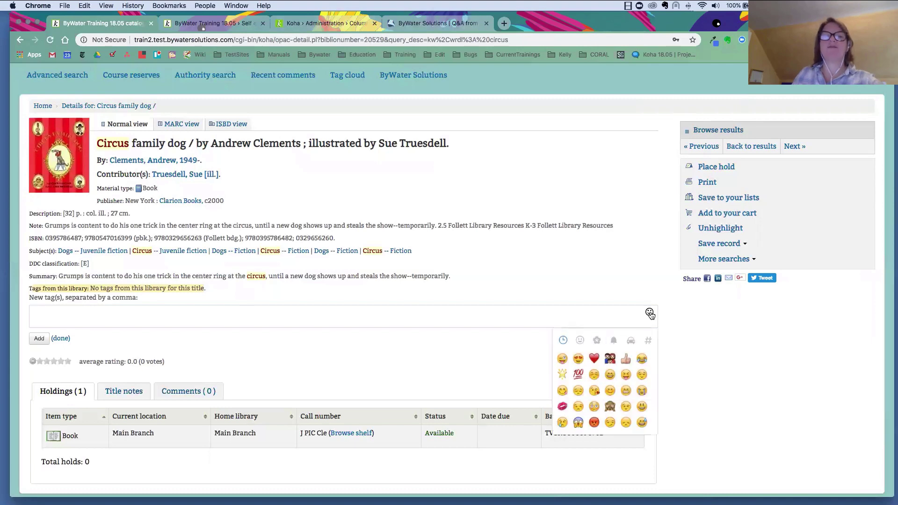
scroll(621, 344, down, 3)
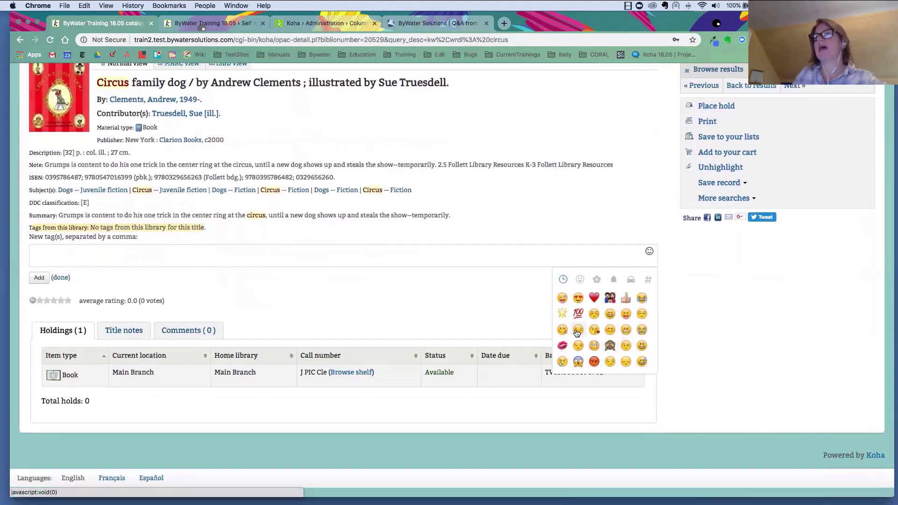
click(563, 299)
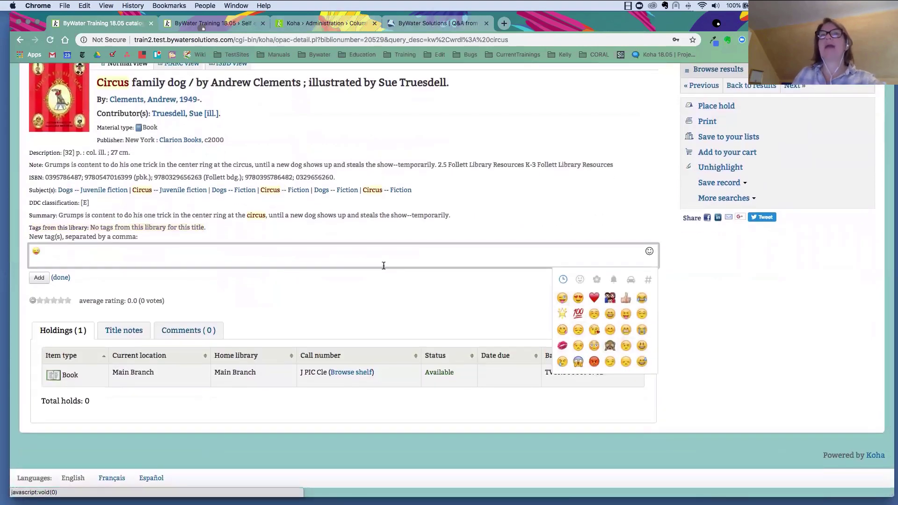
text(circus)
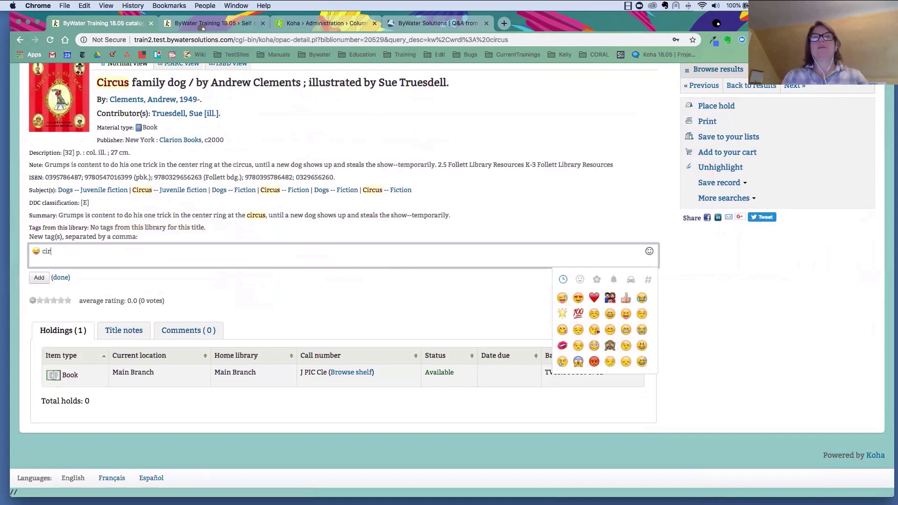
key(Return)
click(40, 278)
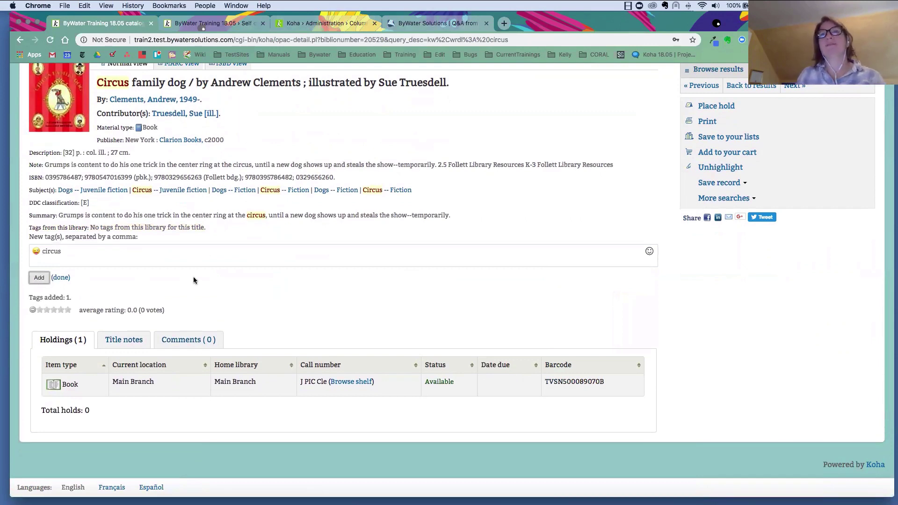
scroll(194, 280, up, 5)
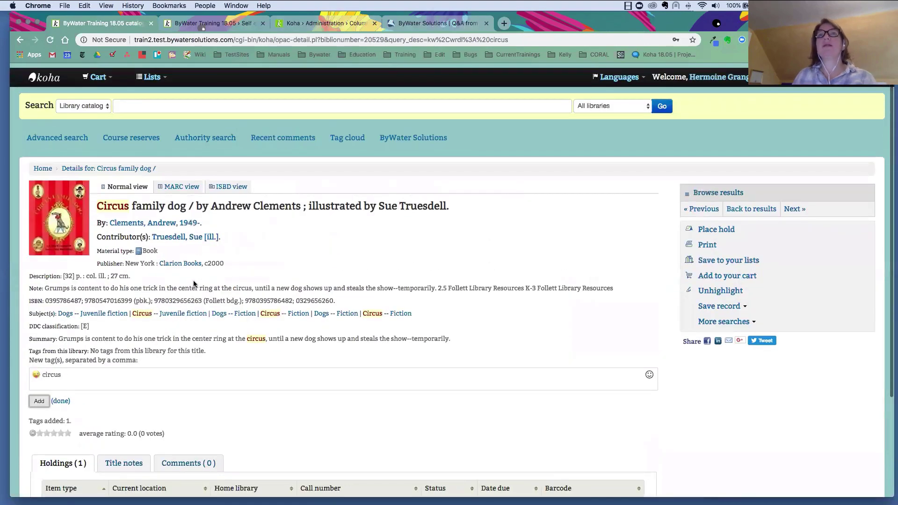
Step: Switch to the staff client and open Koha administration from its home page
click(333, 23)
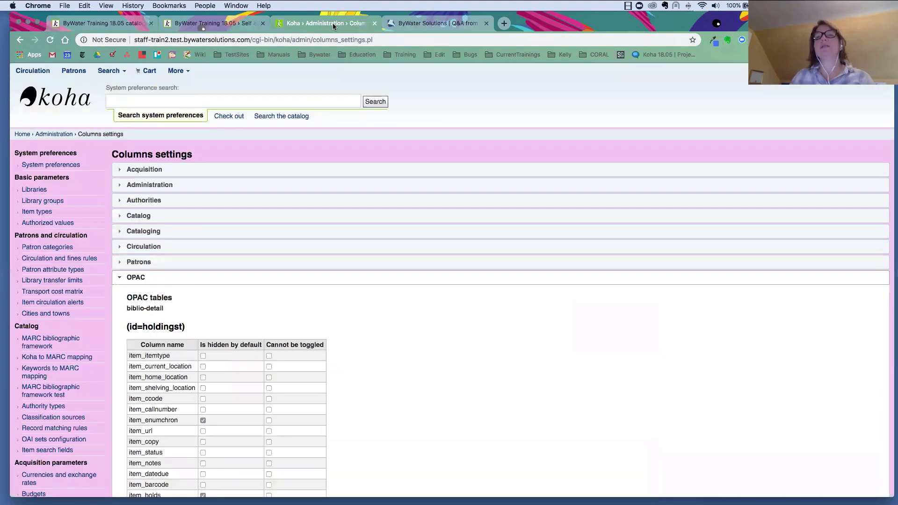
click(68, 98)
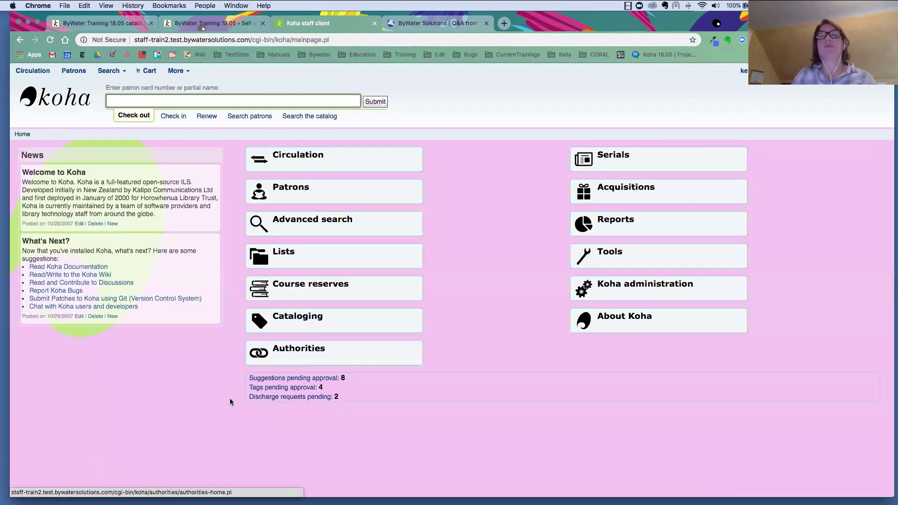
click(702, 293)
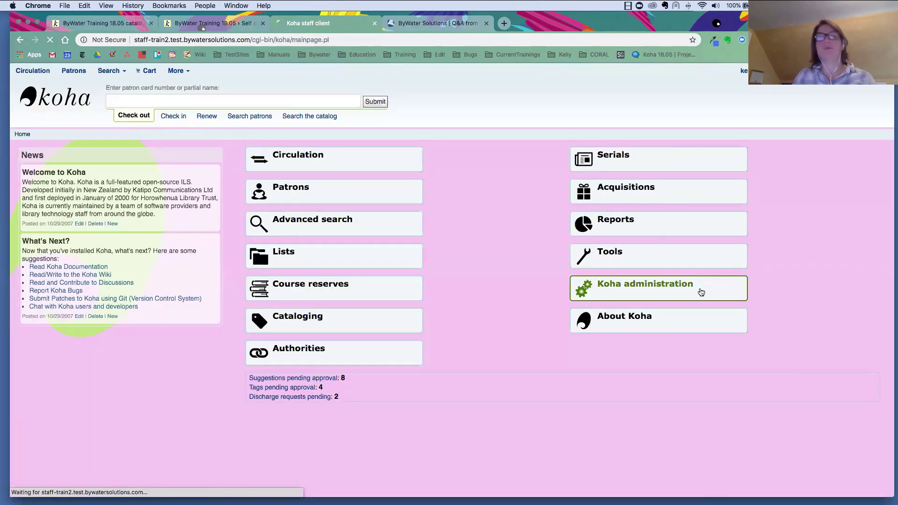
Step: Return to the OPAC, open the signed-in patron's own tags list and examine the approval status of the tagged titles
click(211, 23)
click(99, 22)
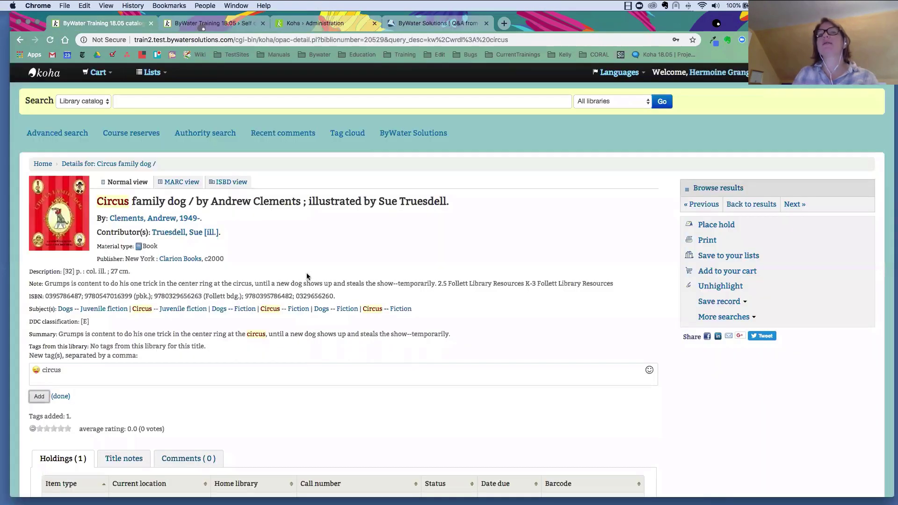
scroll(307, 273, down, 2)
scroll(307, 273, up, 2)
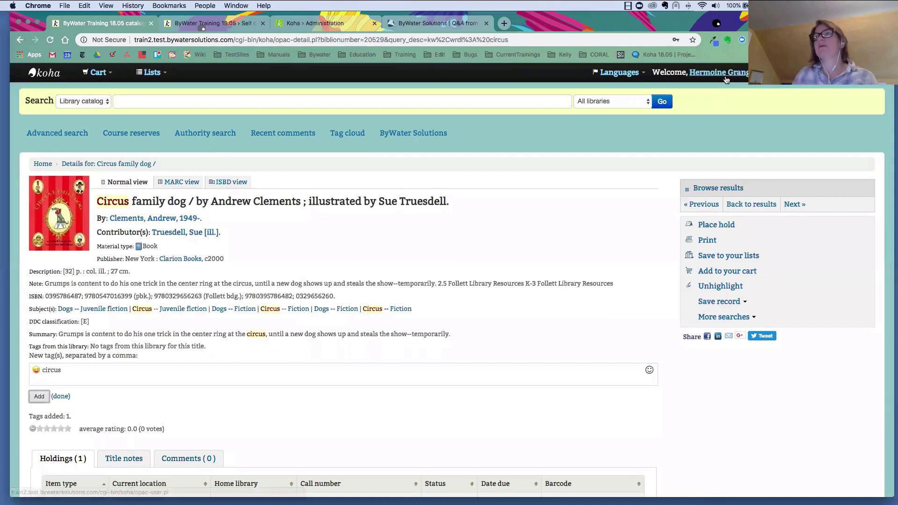
click(728, 78)
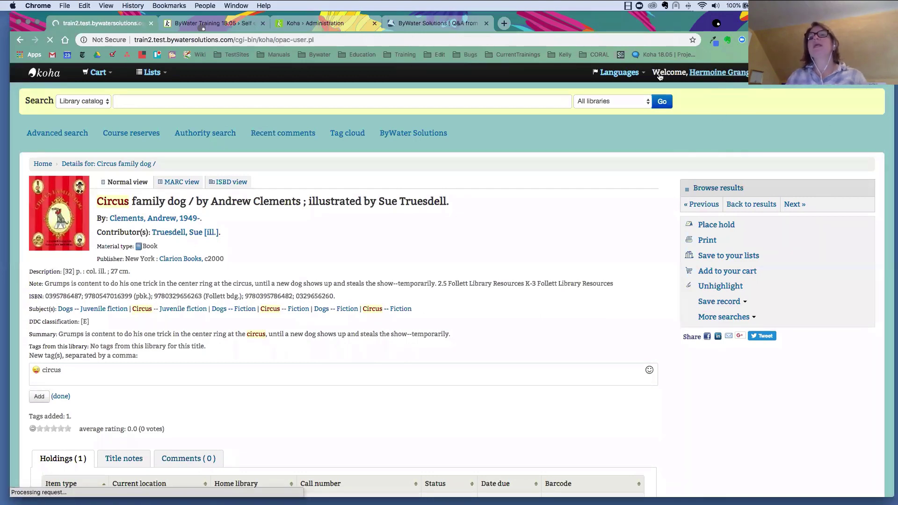
scroll(466, 191, down, 3)
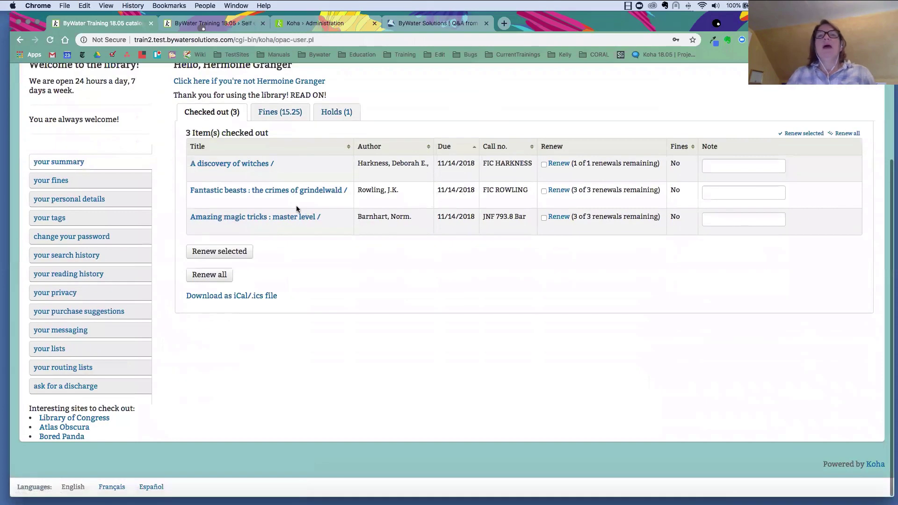
click(72, 221)
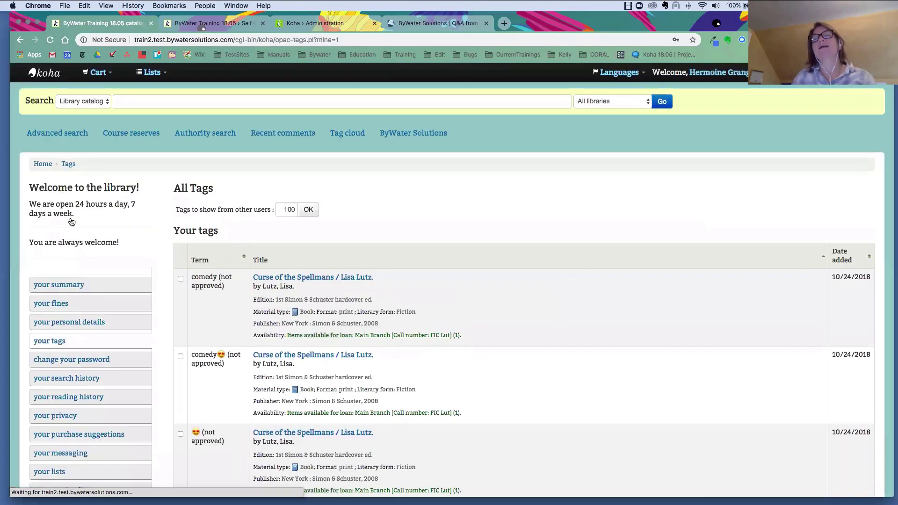
scroll(532, 304, down, 15)
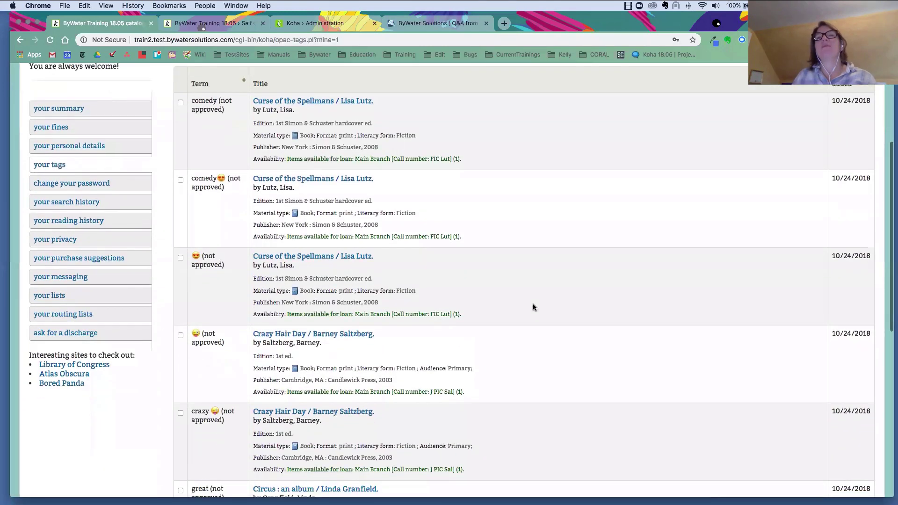
scroll(534, 308, down, 3)
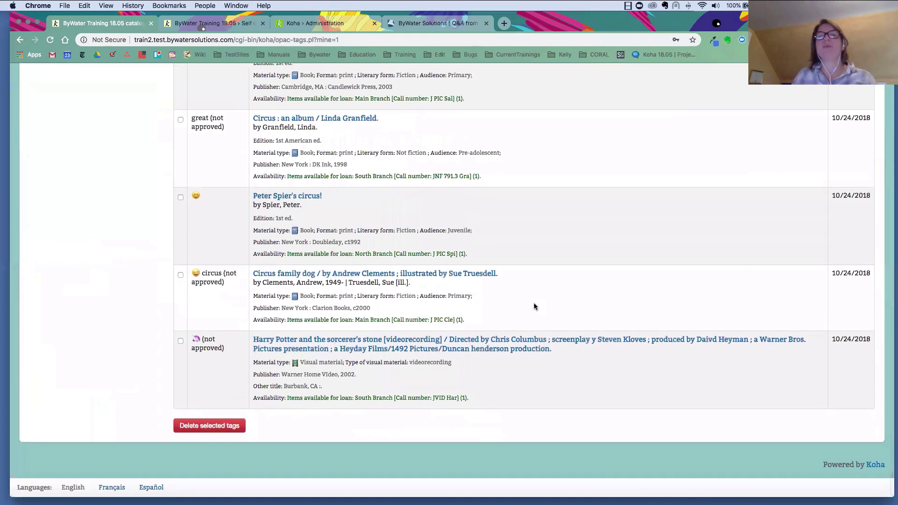
scroll(536, 305, up, 15)
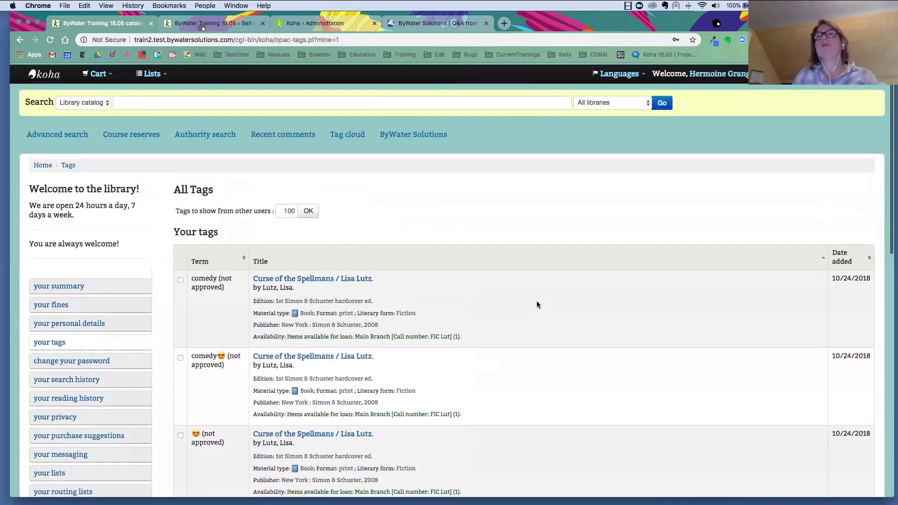
scroll(537, 305, down, 3)
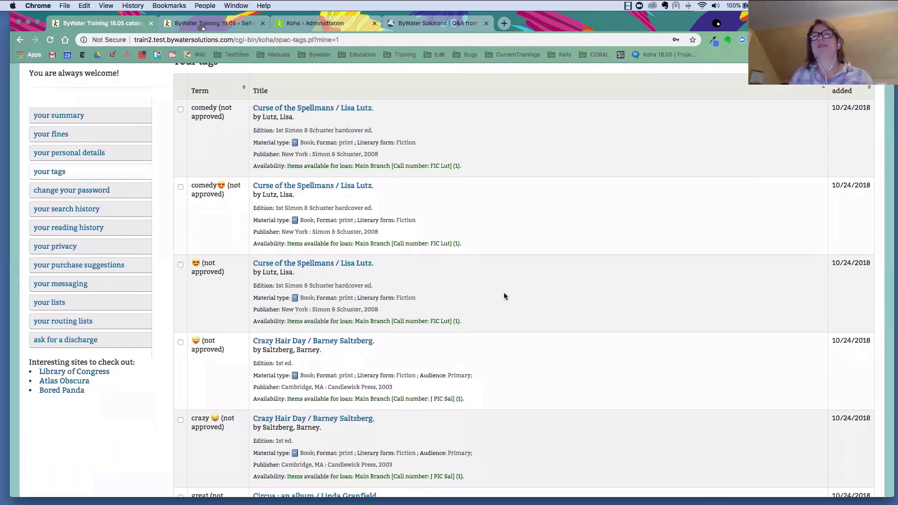
scroll(201, 277, down, 8)
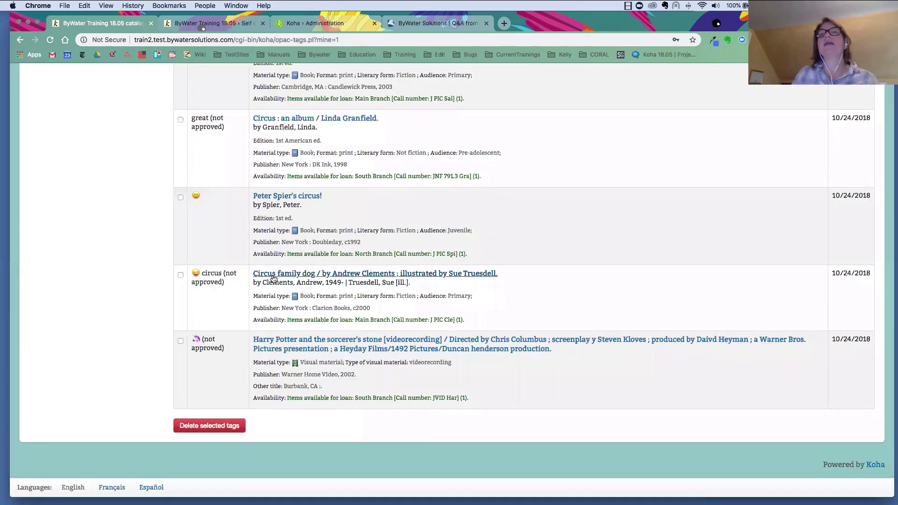
scroll(248, 329, up, 10)
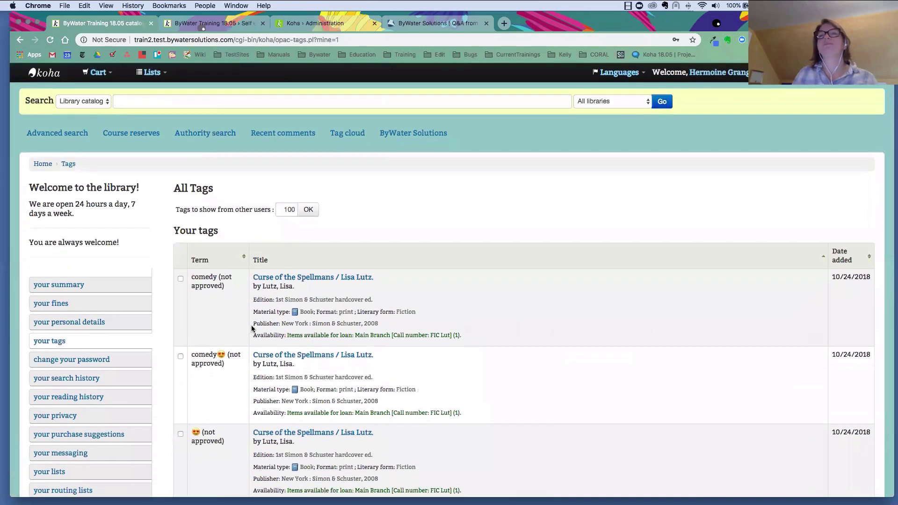
Step: Search the staff client's global system preferences for "tags" and highlight the TagsEnabled preference
click(333, 25)
click(212, 216)
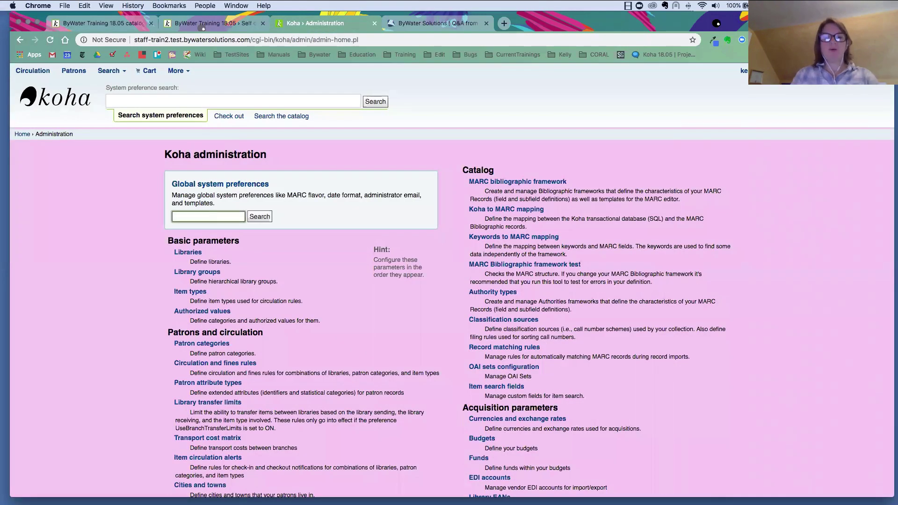
text(tags)
key(Return)
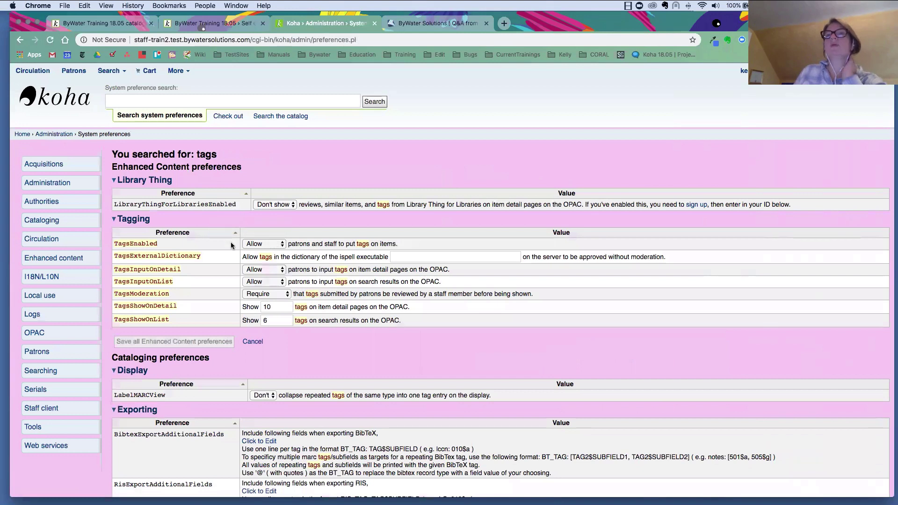
drag(114, 244, 176, 246)
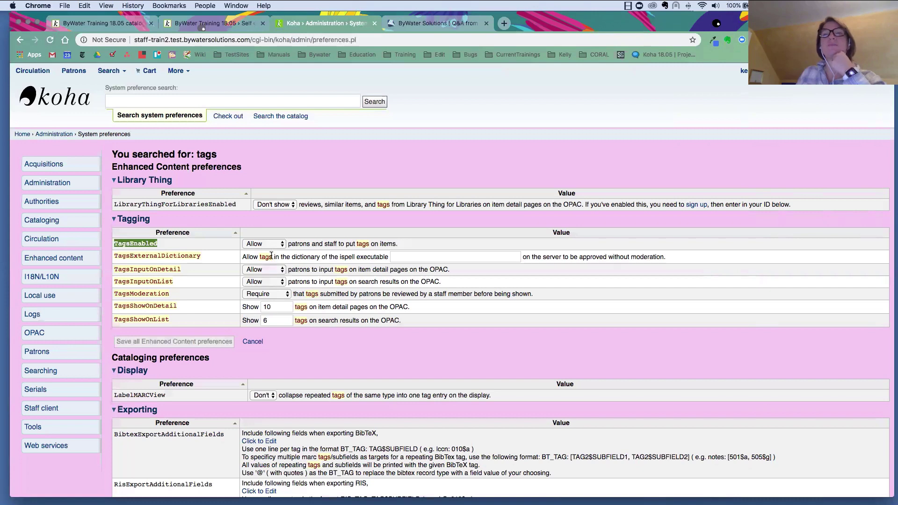
Step: Highlight the TagsModeration preference in the tags search results to examine its staff review setting
click(68, 106)
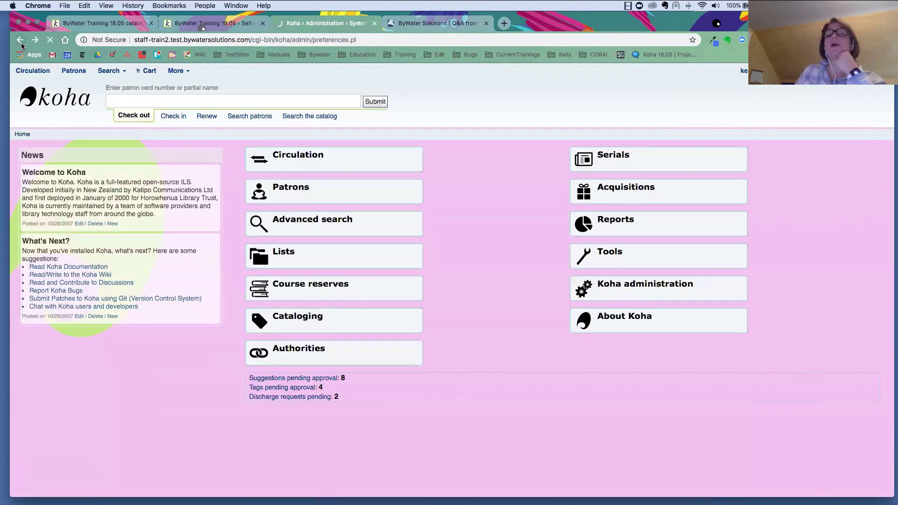
click(20, 42)
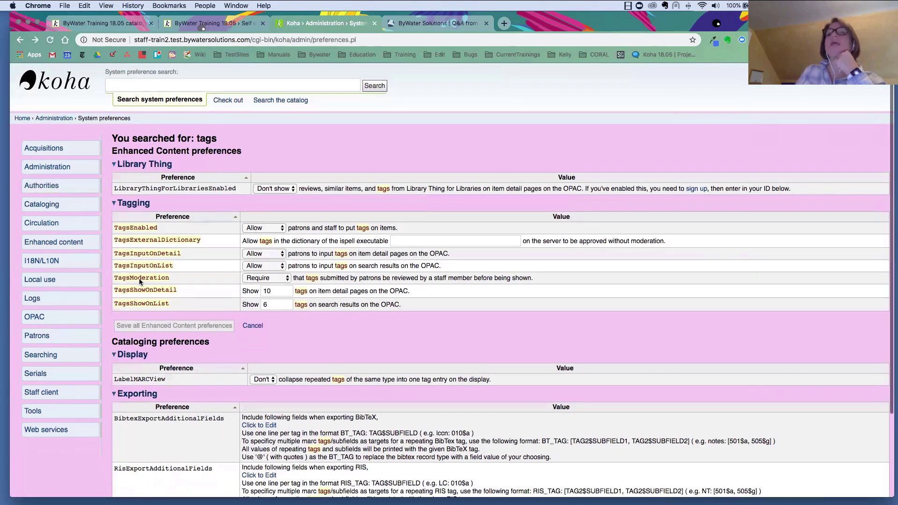
scroll(114, 280, down, 1)
drag(117, 273, 179, 272)
scroll(262, 271, down, 1)
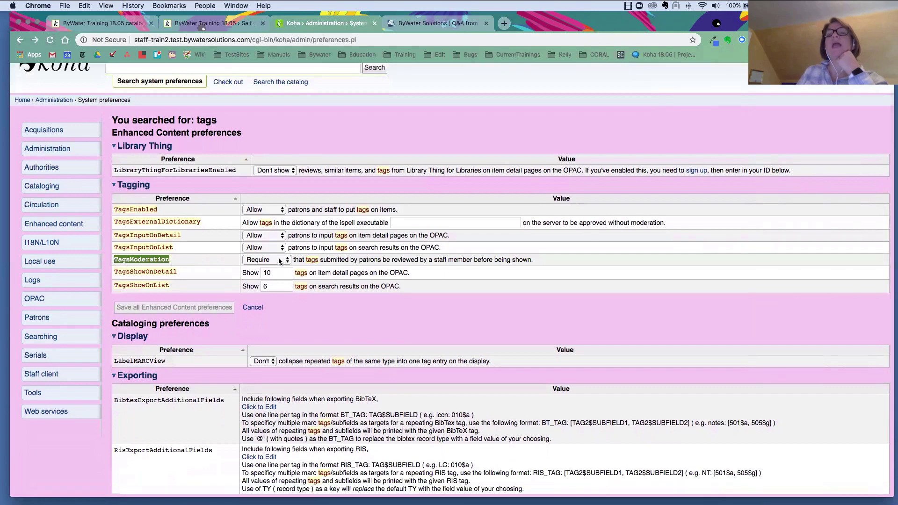
scroll(279, 265, up, 1)
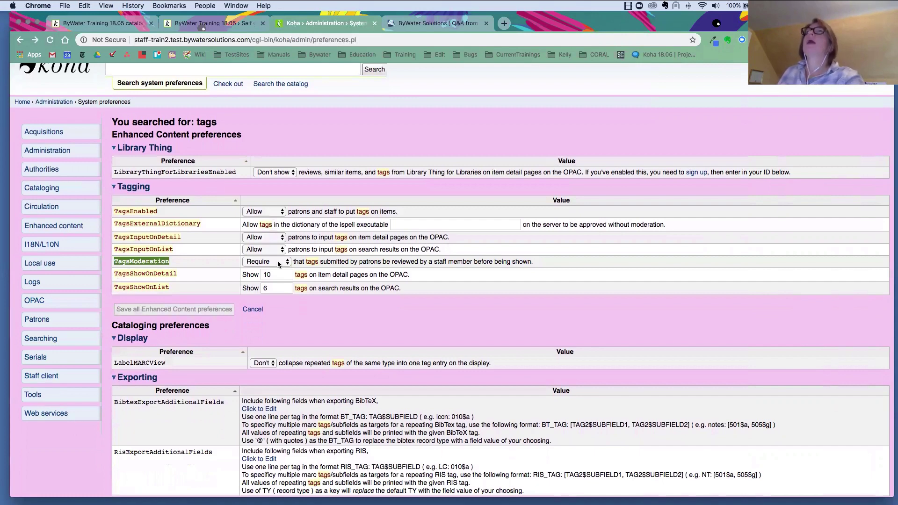
scroll(187, 225, up, 2)
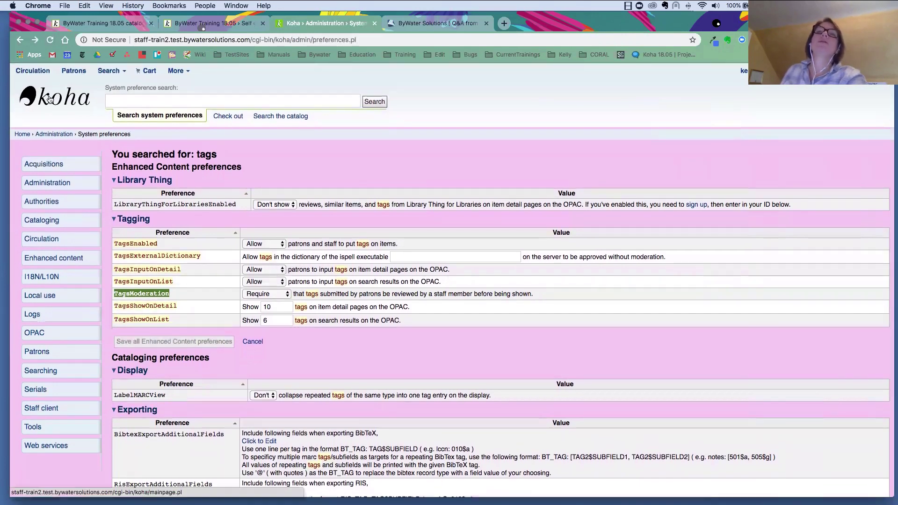
Step: Open the tags pending approval from the staff home page and approve all four: comedy, comedy with emoji, crazy with emoji, and emoji circus
click(50, 98)
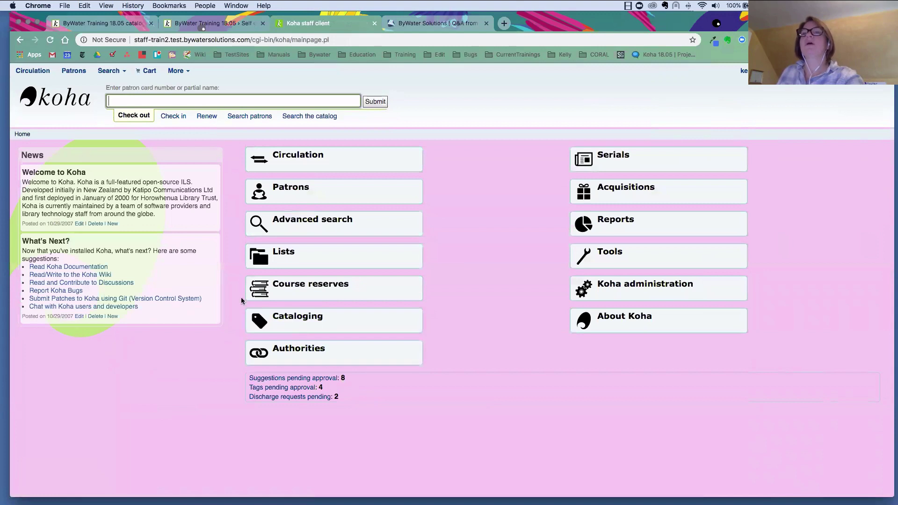
click(283, 390)
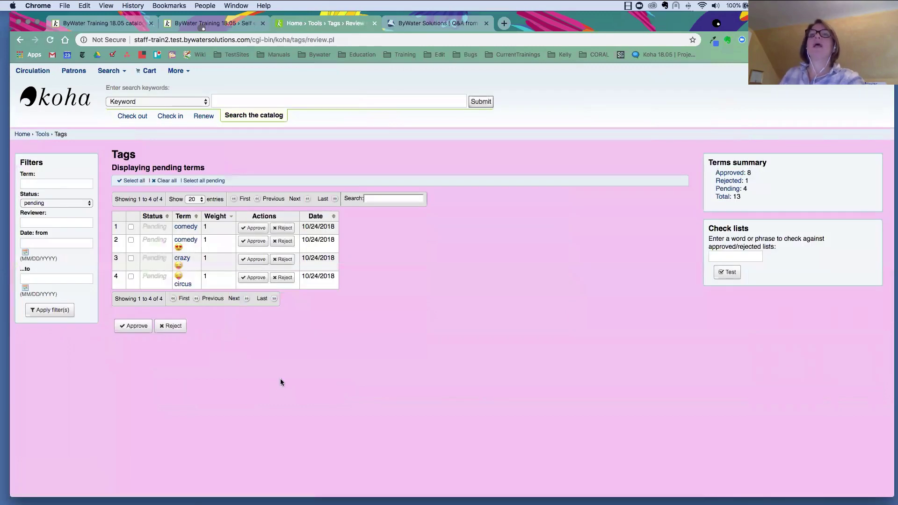
click(257, 228)
click(258, 241)
click(258, 260)
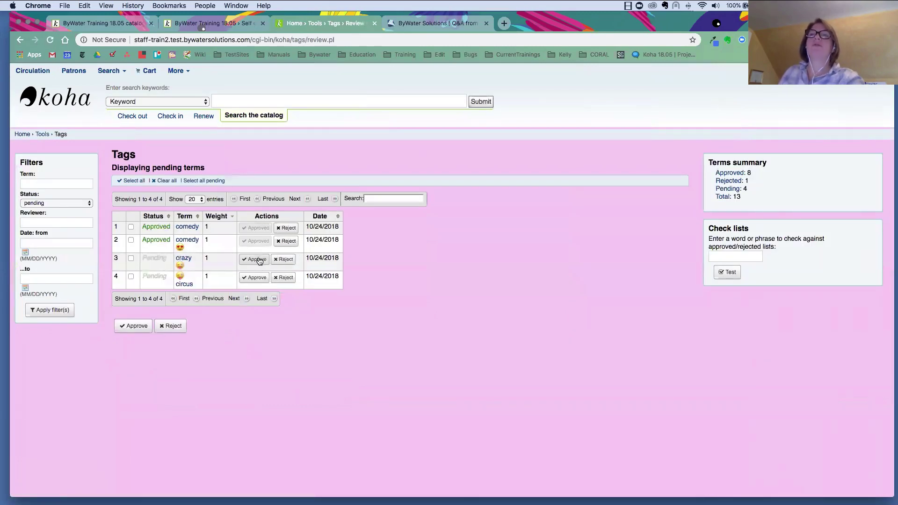
click(258, 277)
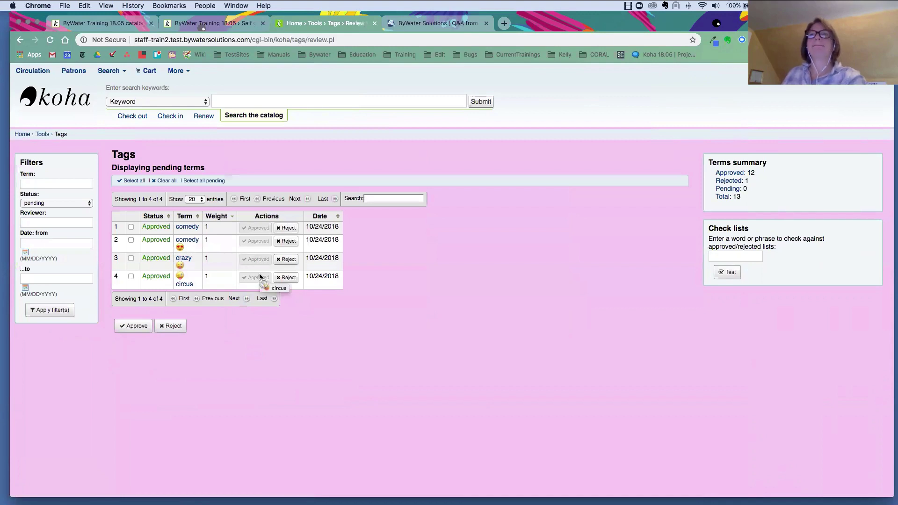
Step: List the titles tagged with the emoji circus term and open the Circus family dog record
click(180, 284)
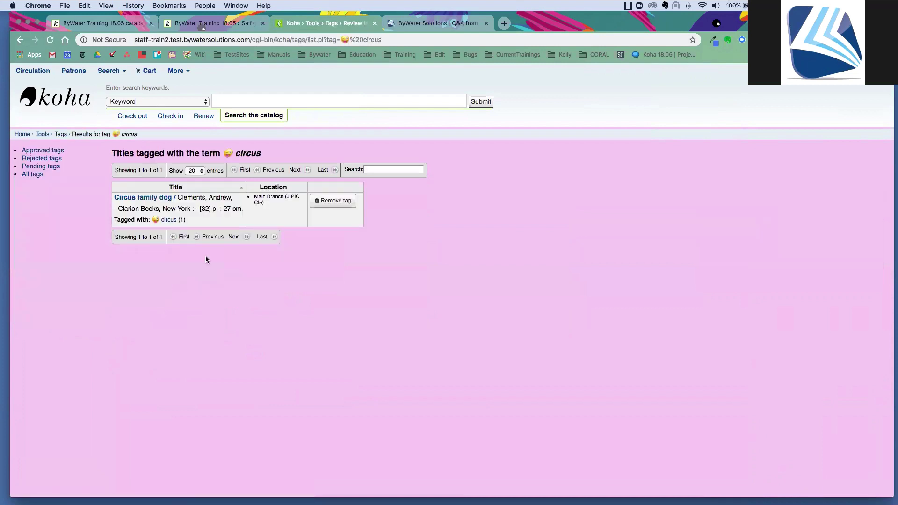
click(154, 201)
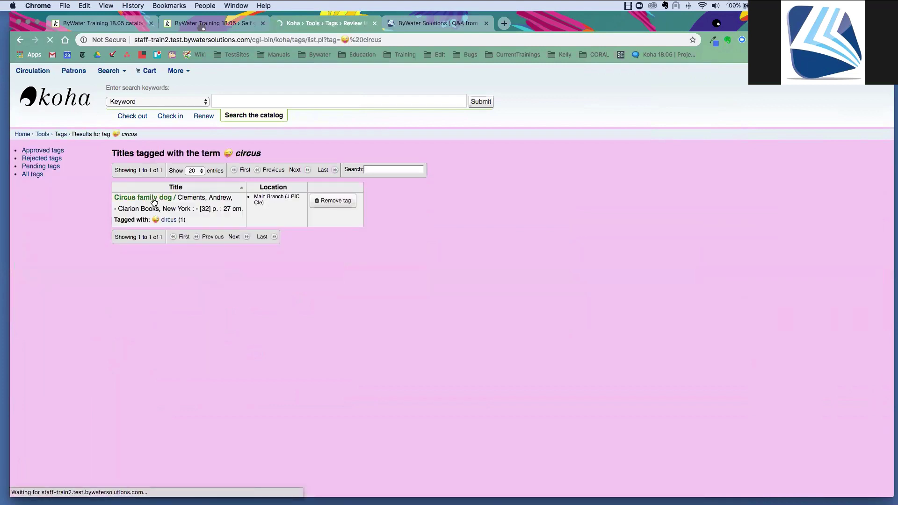
Step: Open the tag cloud in the OPAC and review the approved tags and the patron's own tags list
click(106, 25)
click(359, 135)
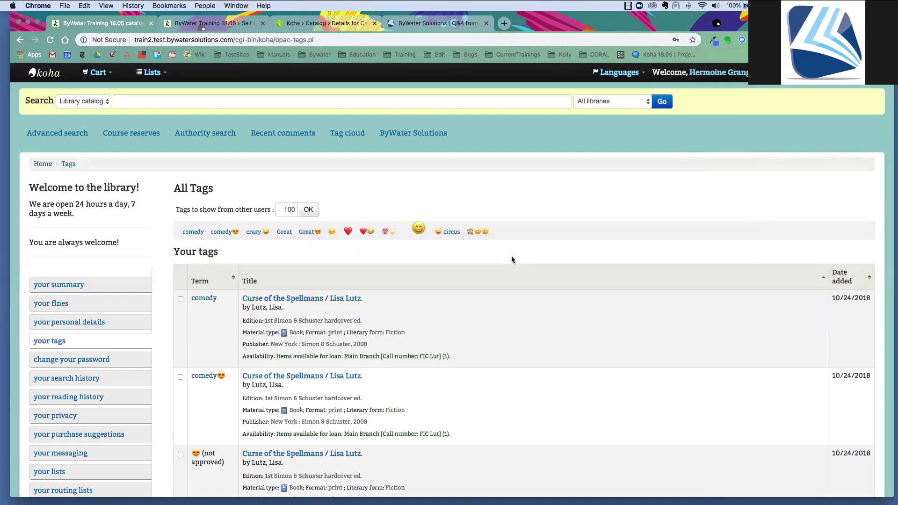
scroll(512, 256, down, 7)
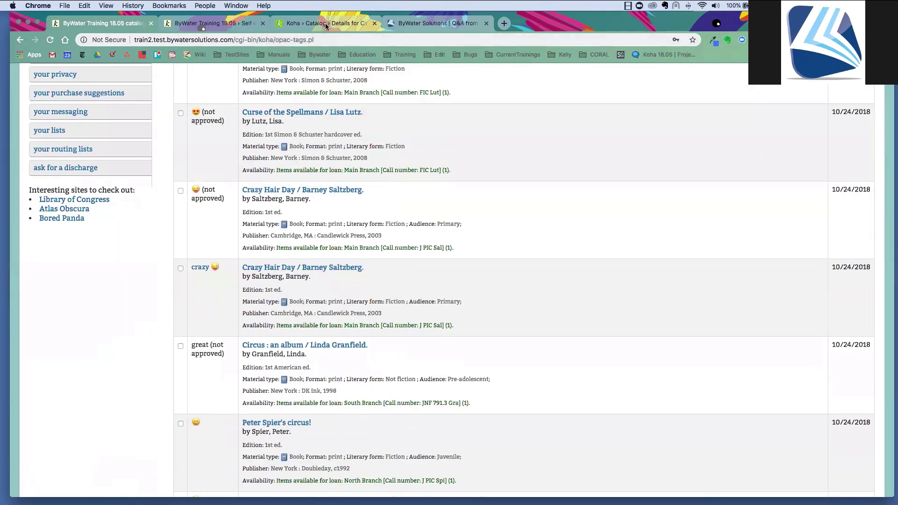
scroll(336, 91, up, 8)
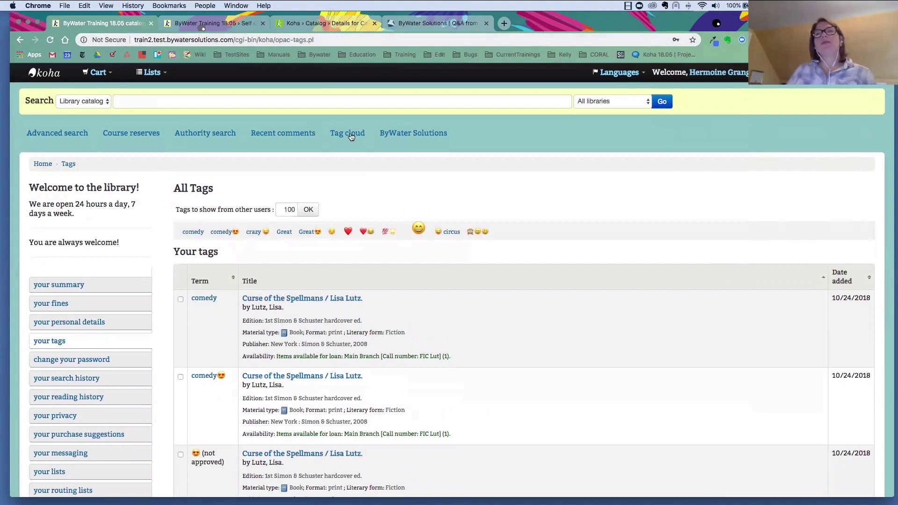
scroll(342, 138, down, 1)
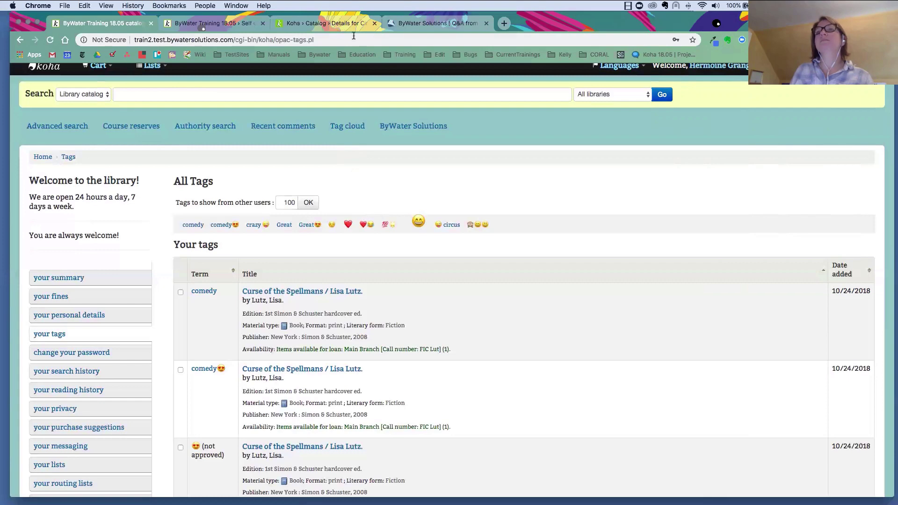
Step: Return to the staff client's administration page and search the global system preferences for "html5"
click(342, 24)
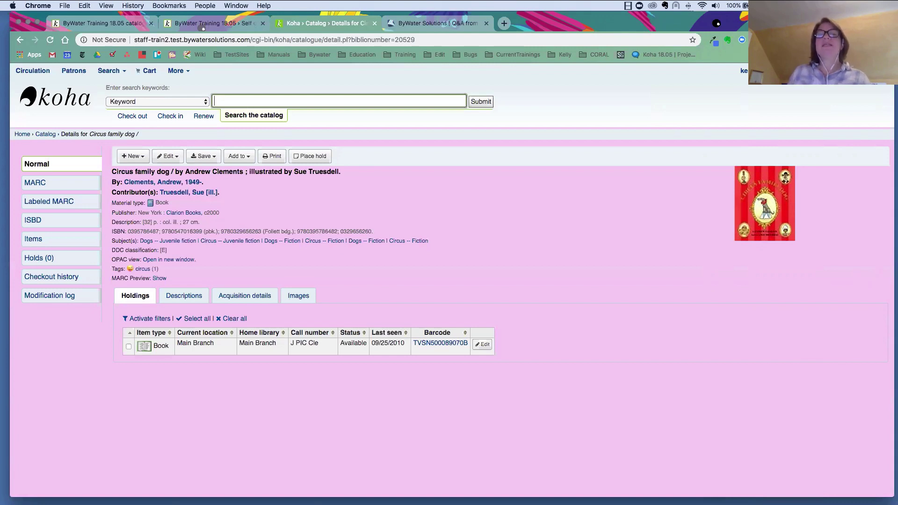
click(176, 70)
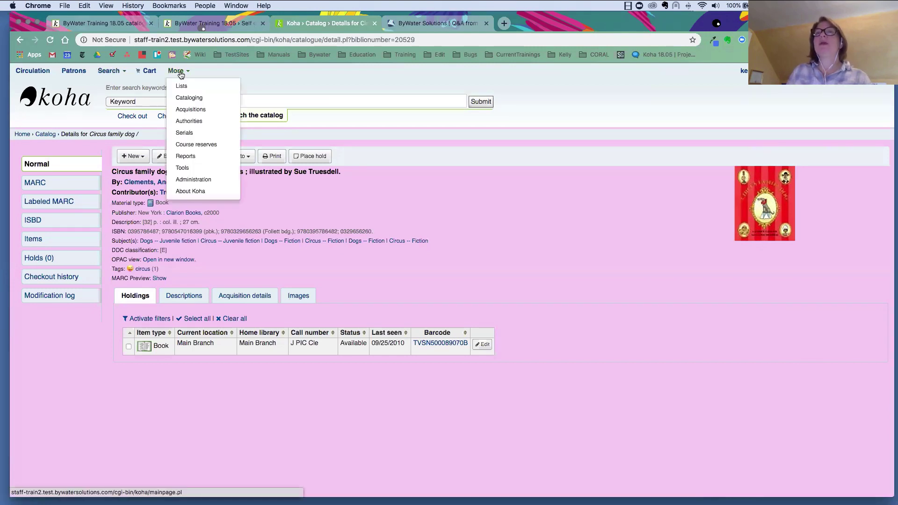
click(194, 180)
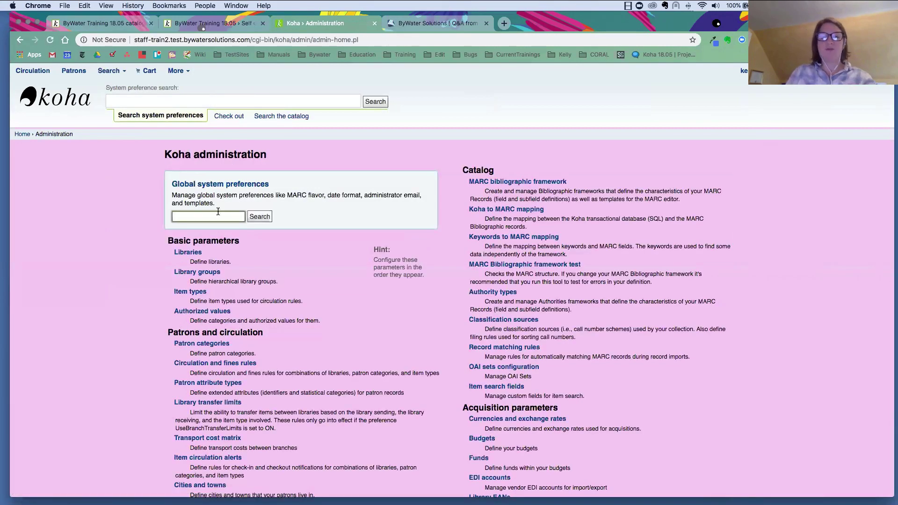
text(html)
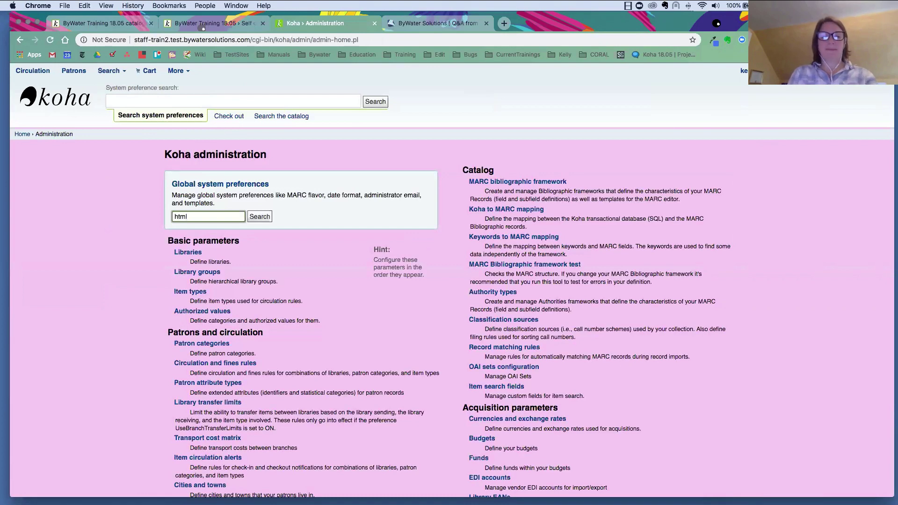
text(5)
key(Return)
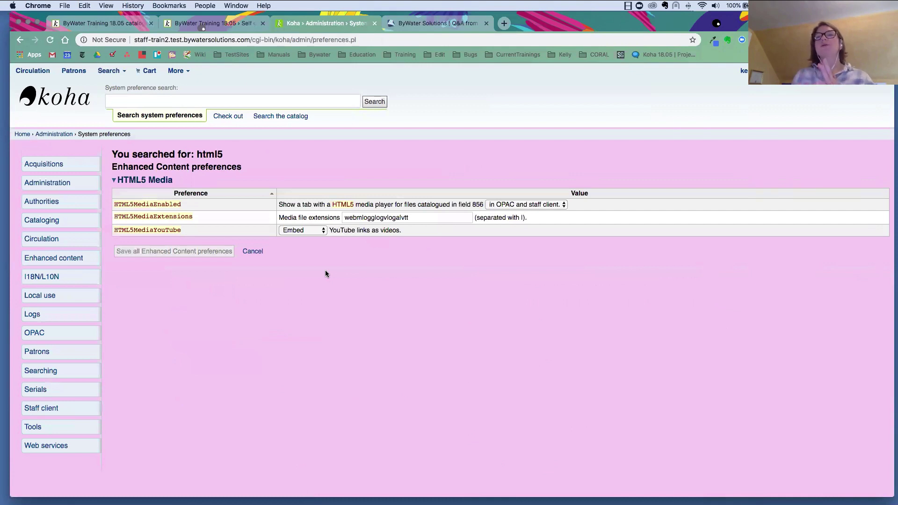
Step: Examine the available options for the HTML5MediaYouTube and HTML5MediaEnabled preferences, keeping both settings as they are
drag(109, 234, 174, 232)
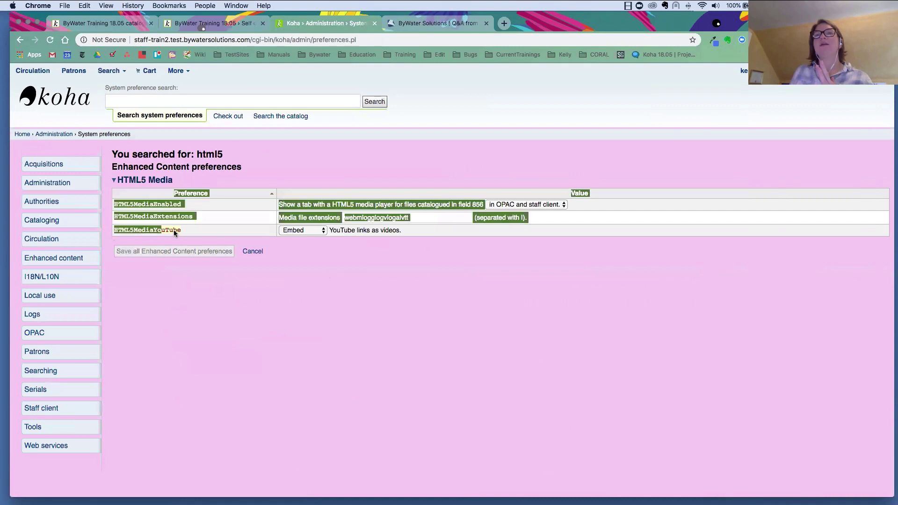
click(187, 276)
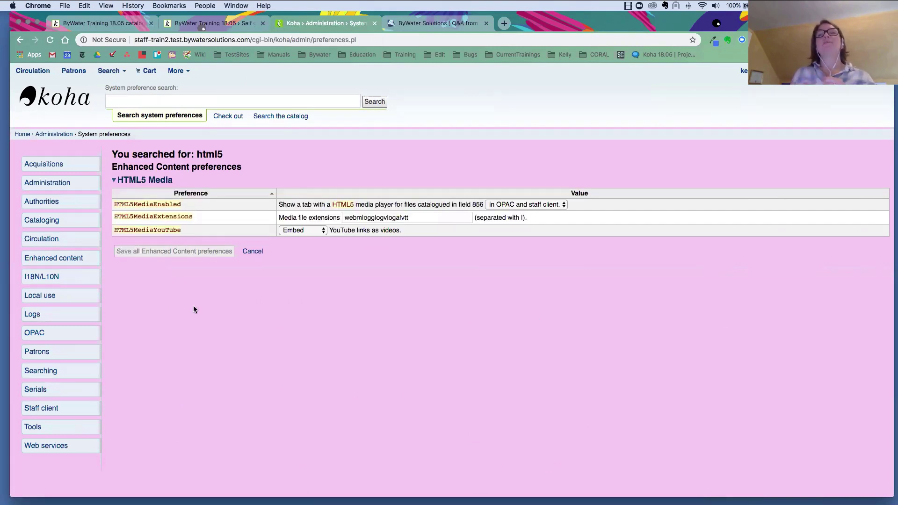
click(305, 230)
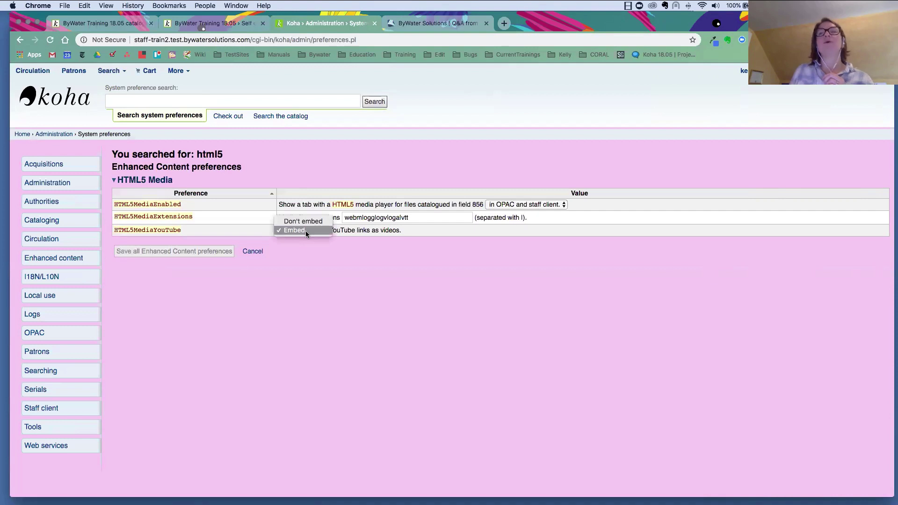
click(305, 231)
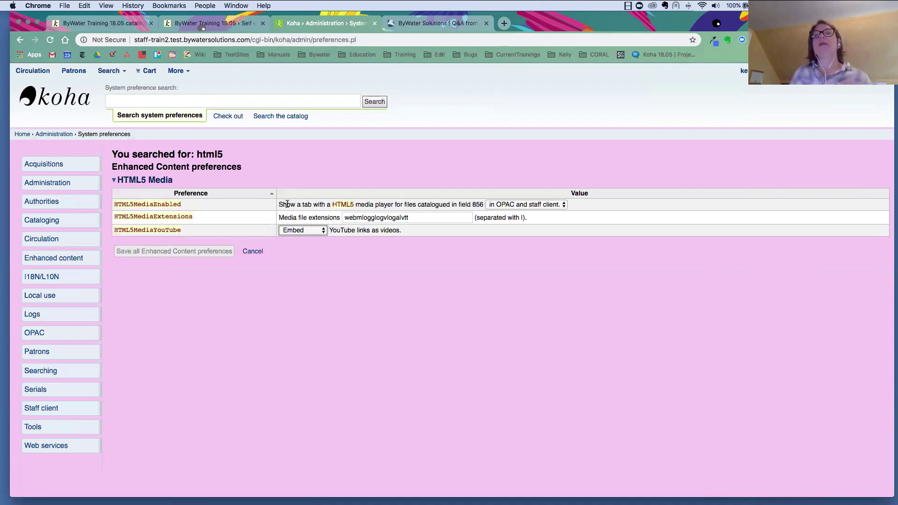
click(510, 206)
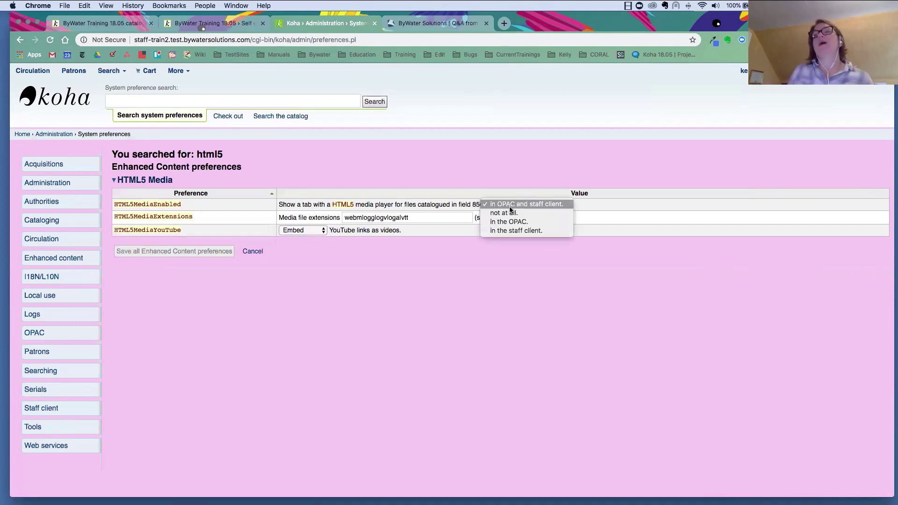
click(507, 167)
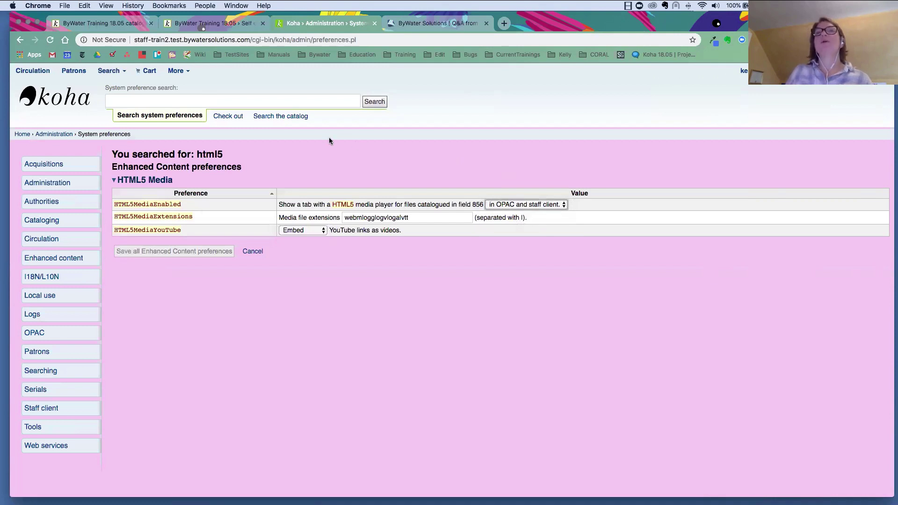
Step: Search the staff catalog by keyword for "crazy rich asians"
click(297, 117)
text(craz)
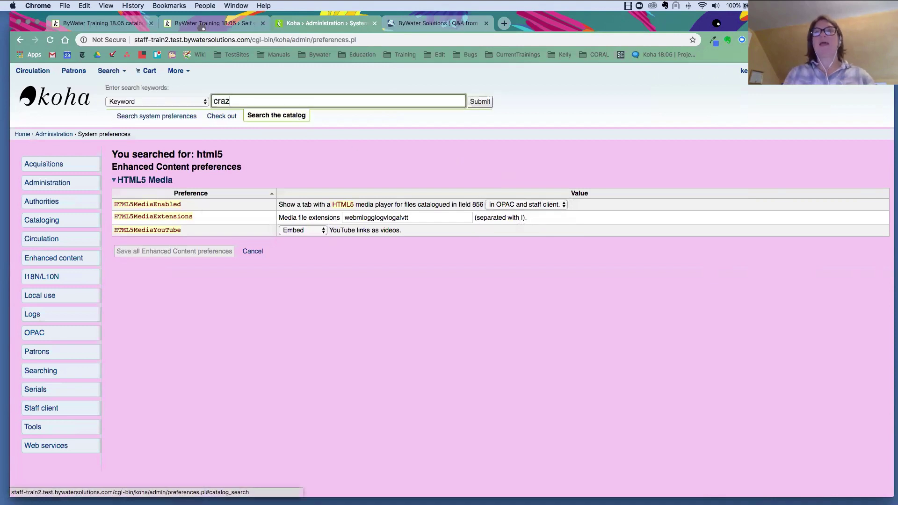
text(y rich asian)
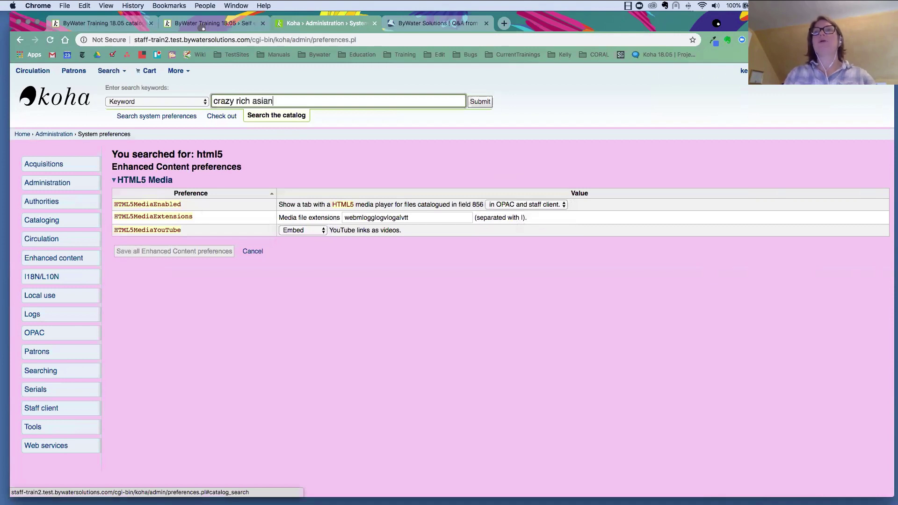
text(s)
key(Return)
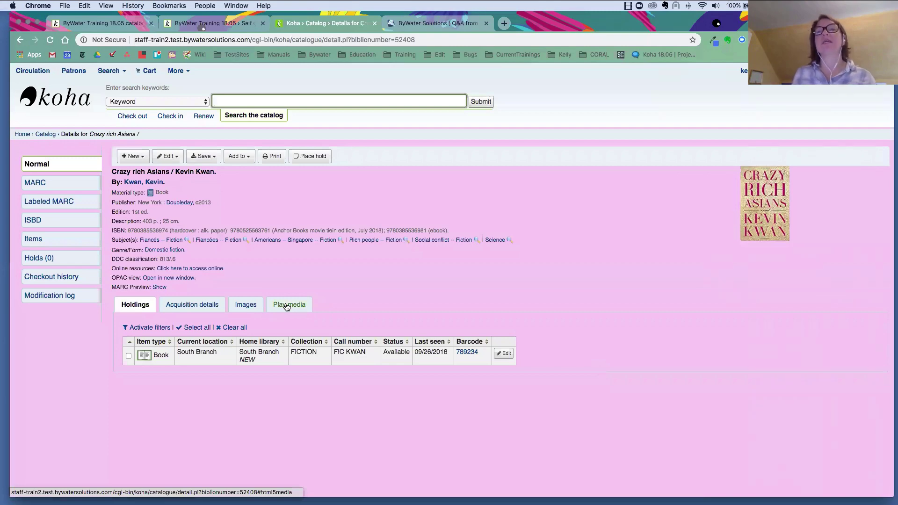
Step: Show the MARC preview of Crazy rich Asians, highlight the YouTube link in field 856, and close the preview
click(155, 289)
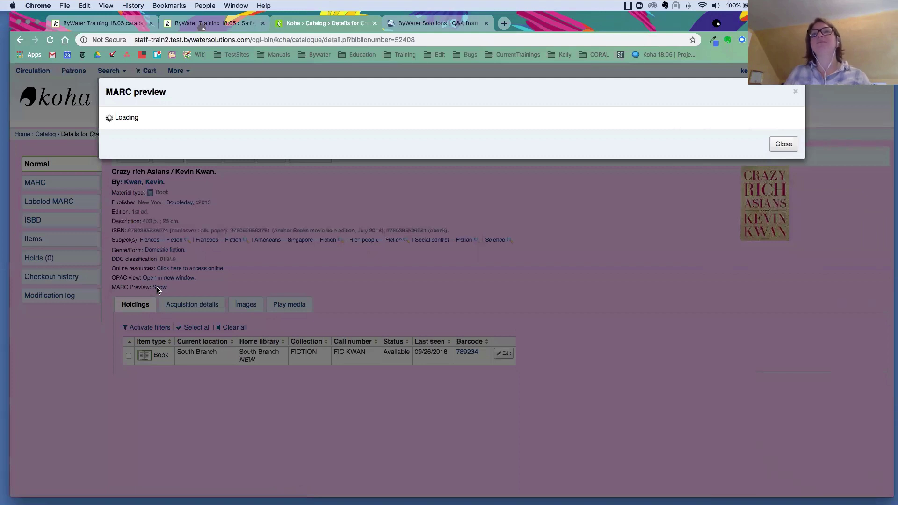
scroll(170, 296, down, 5)
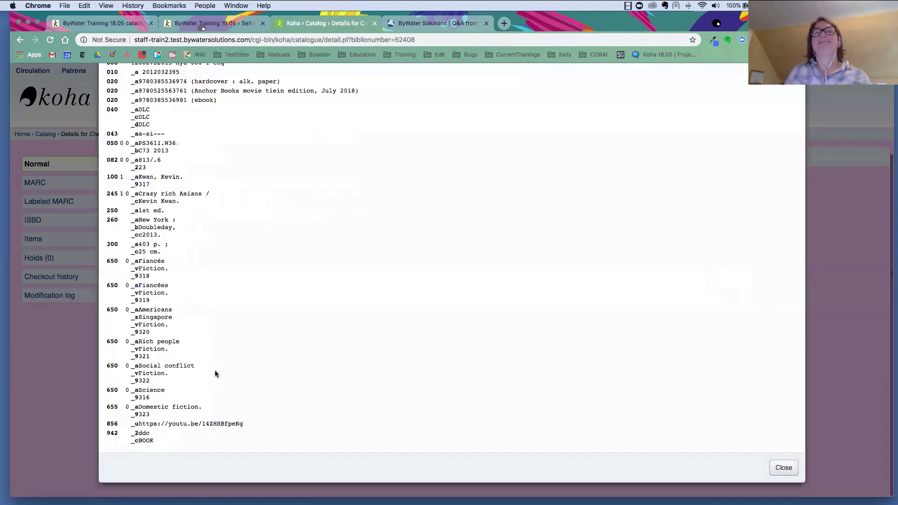
scroll(217, 369, up, 1)
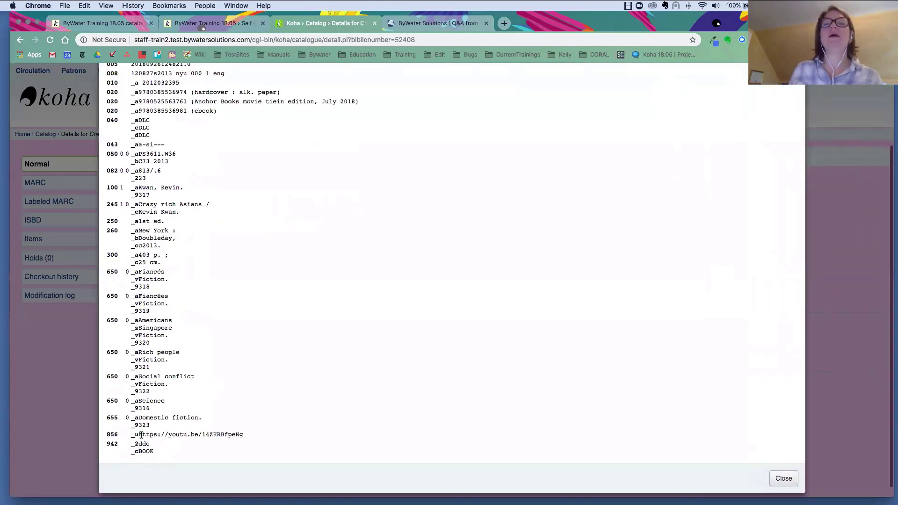
drag(139, 434, 243, 435)
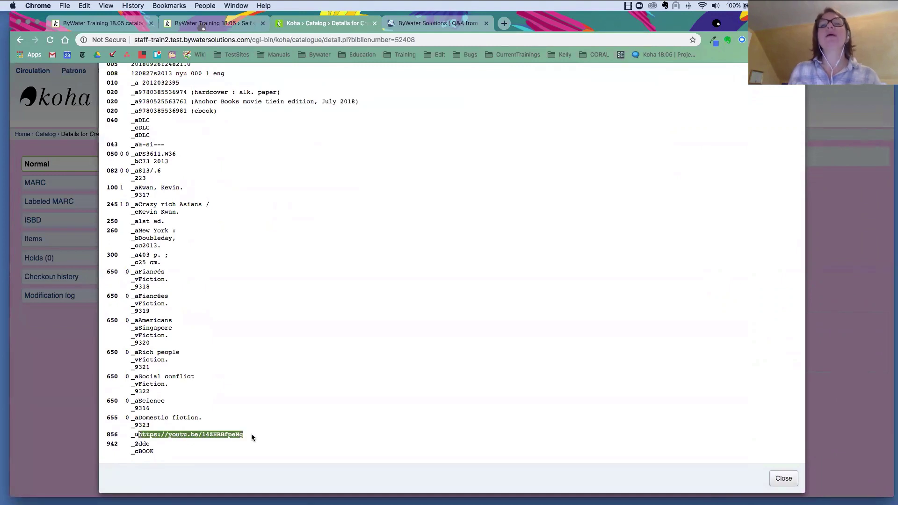
click(782, 478)
Step: View the record's embedded media player in the staff client and in its OPAC view, then return to the OPAC holdings
click(296, 304)
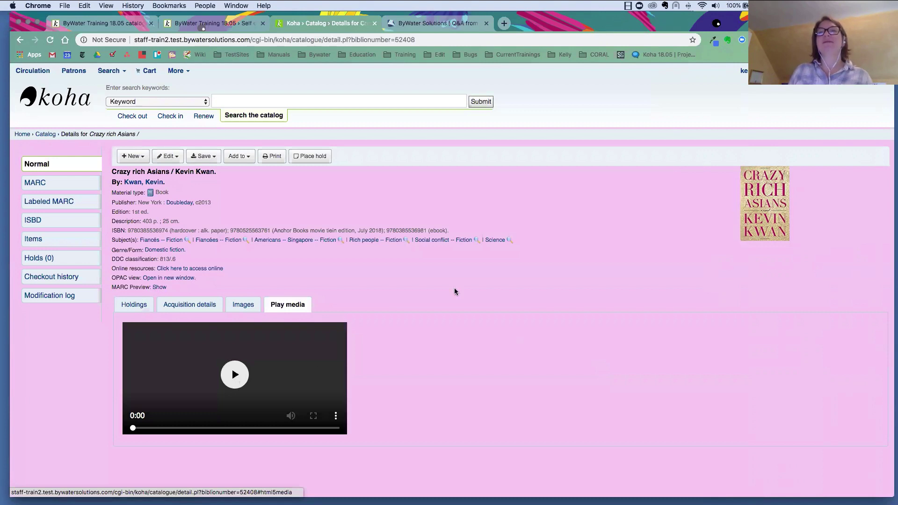
click(162, 279)
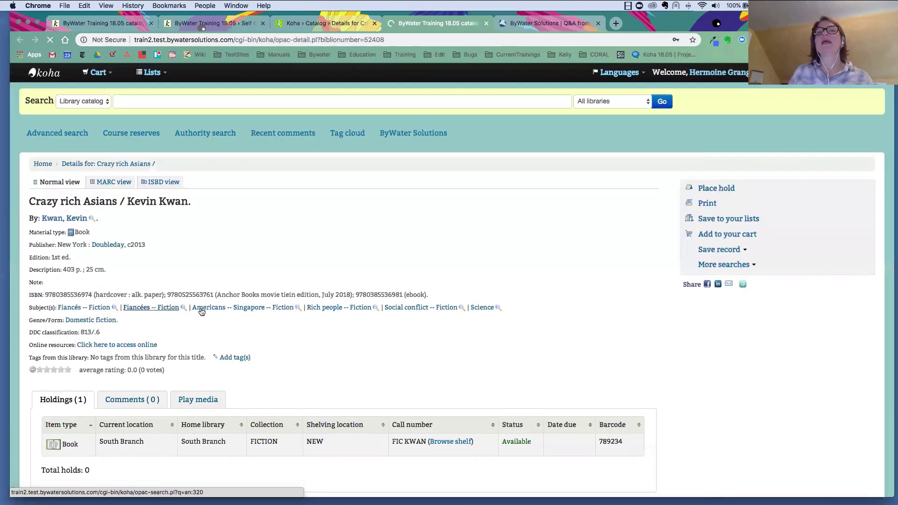
scroll(210, 318, down, 3)
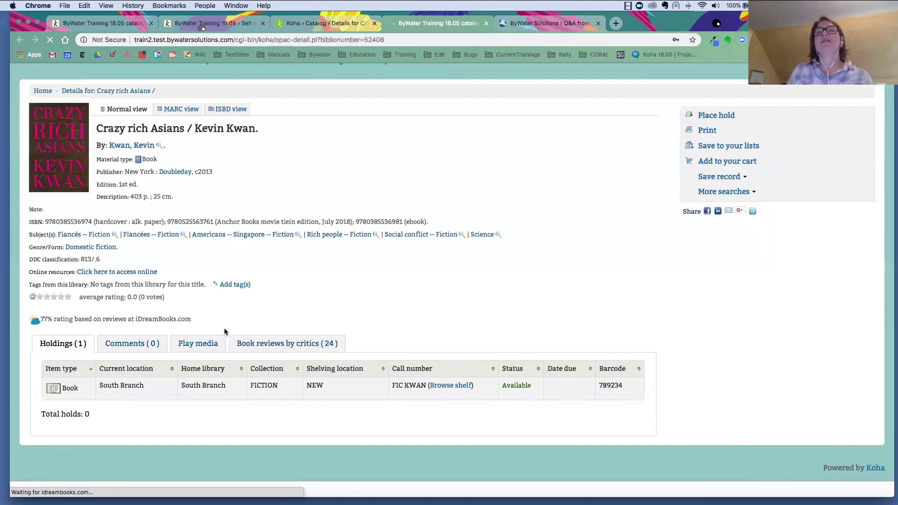
click(205, 344)
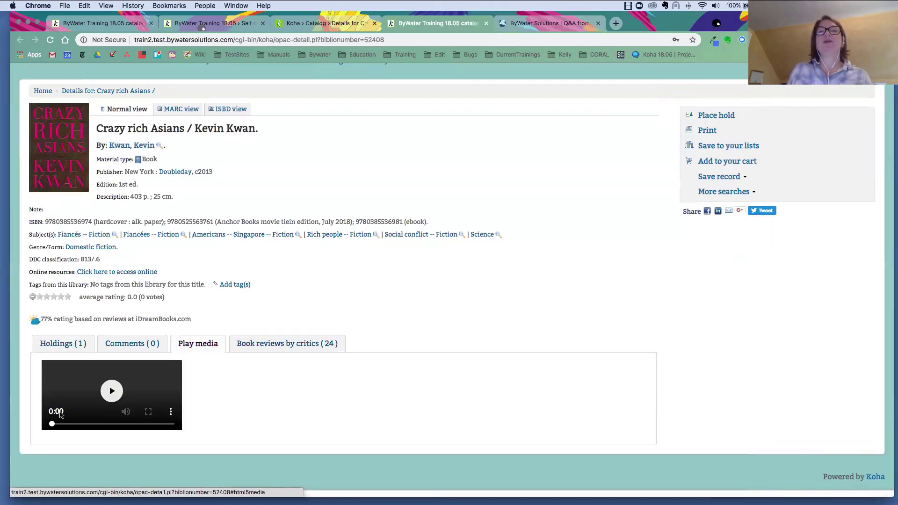
click(60, 346)
Step: Open the OPAC MARC view of Crazy rich Asians and highlight the YouTube link in field 856
click(178, 110)
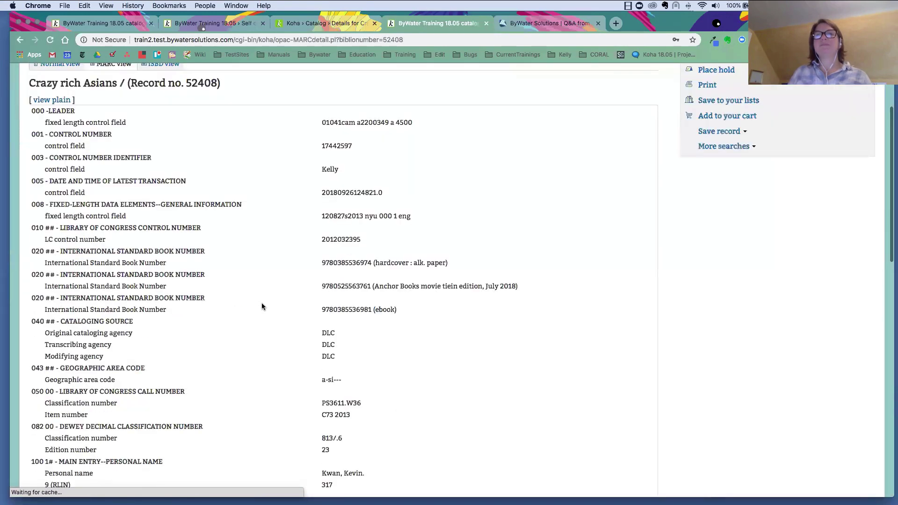
scroll(128, 348, down, 20)
drag(307, 316, 468, 324)
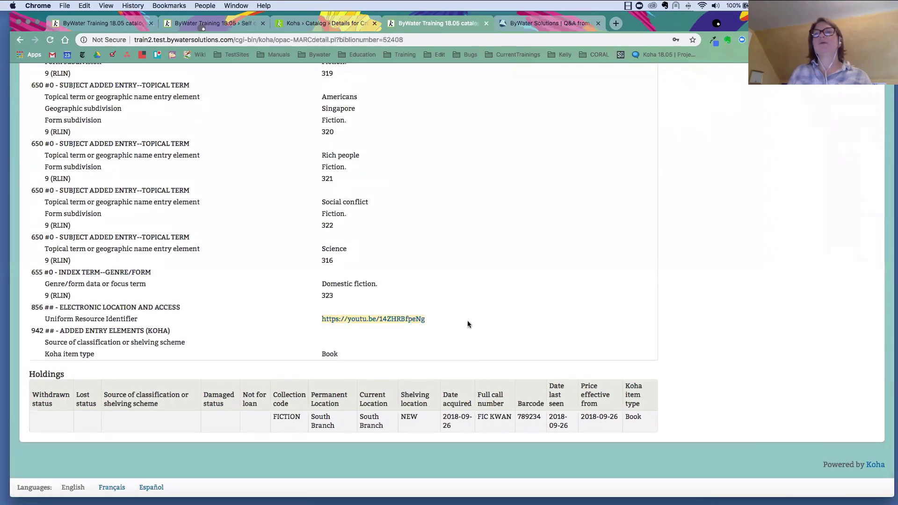
scroll(468, 324, up, 20)
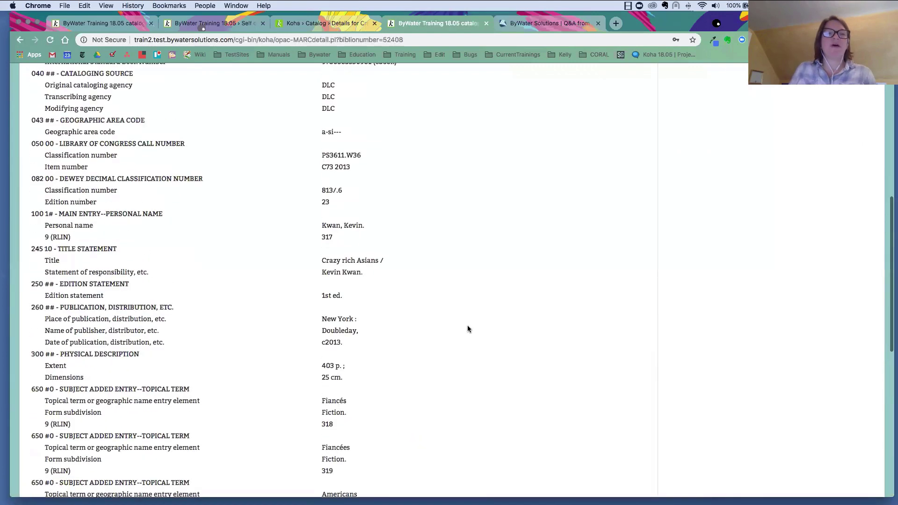
scroll(468, 328, up, 4)
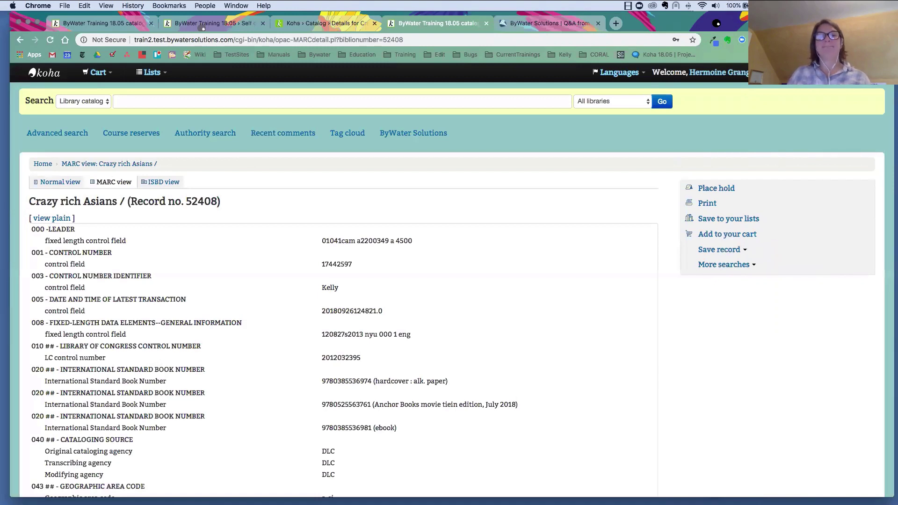
Step: Open the patron's OPAC account summary and submit the note "Title page missing" for the checked-out A discovery of witches
click(728, 74)
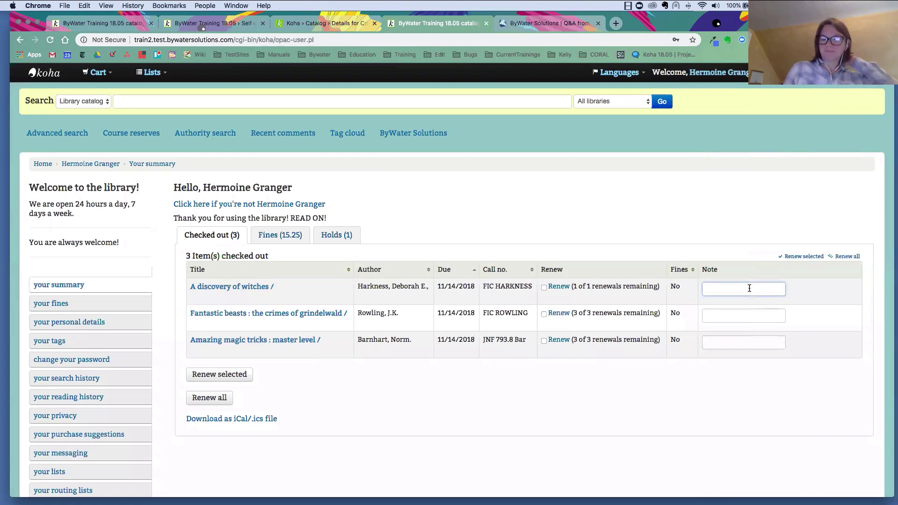
text(Th)
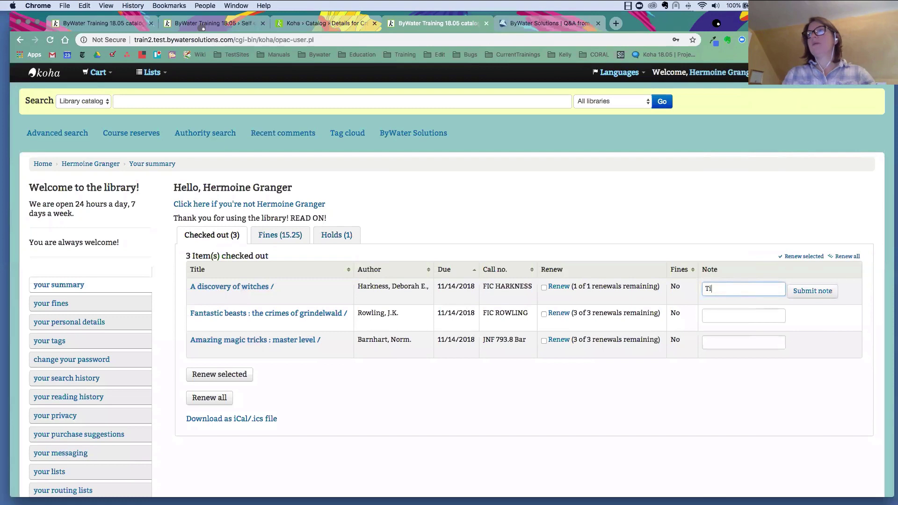
key(BackSpace)
text(itle )
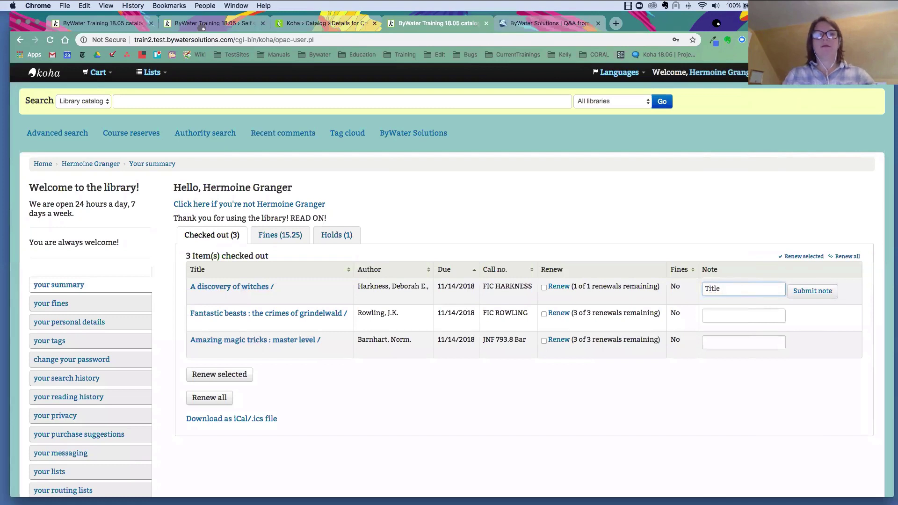
text(page missing)
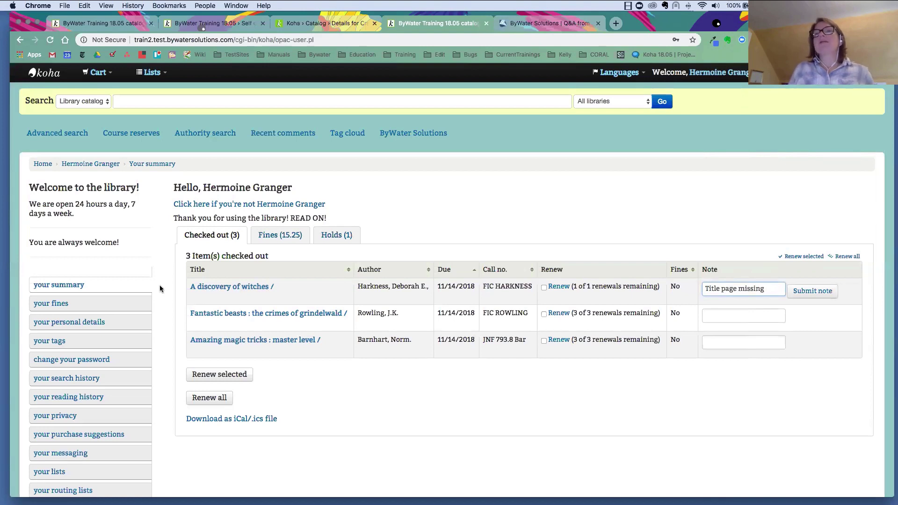
click(800, 294)
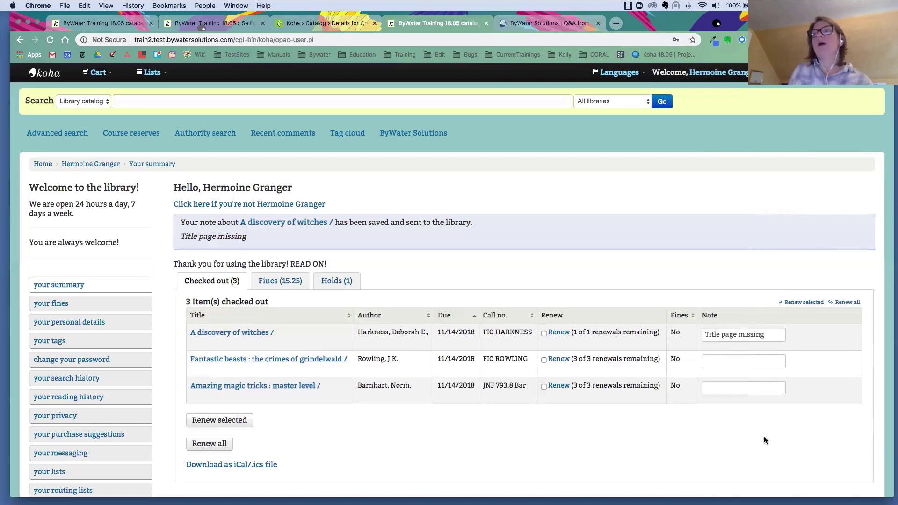
Step: Submit the checkout note "Broken Spine" for Fantastic beasts : the crimes of grindelwald in the patron's OPAC summary
click(726, 360)
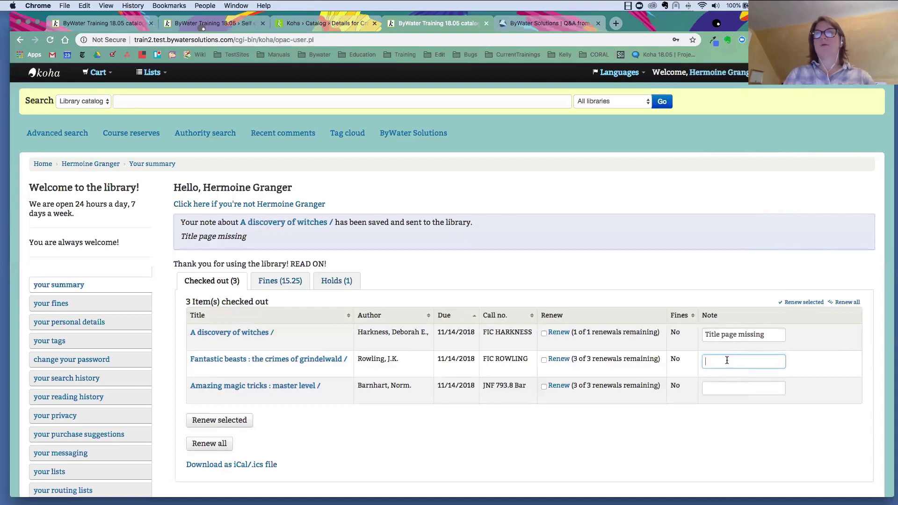
text(Broken Spine)
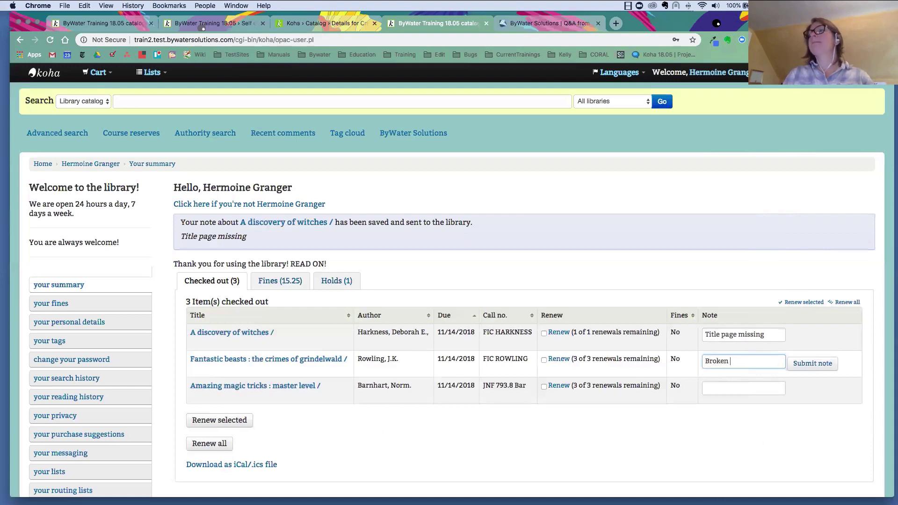
click(831, 366)
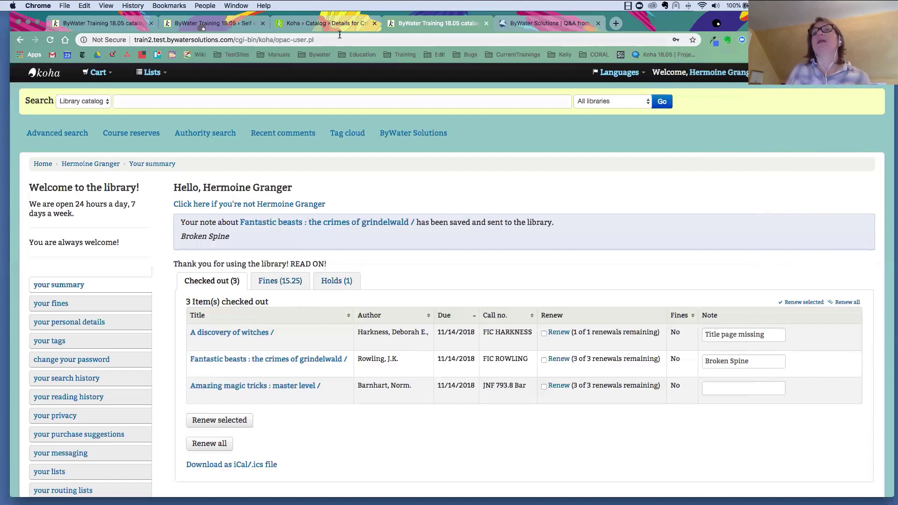
Step: Switch to the staff client and open the patron's checkout page by searching for the patron's surname
click(328, 26)
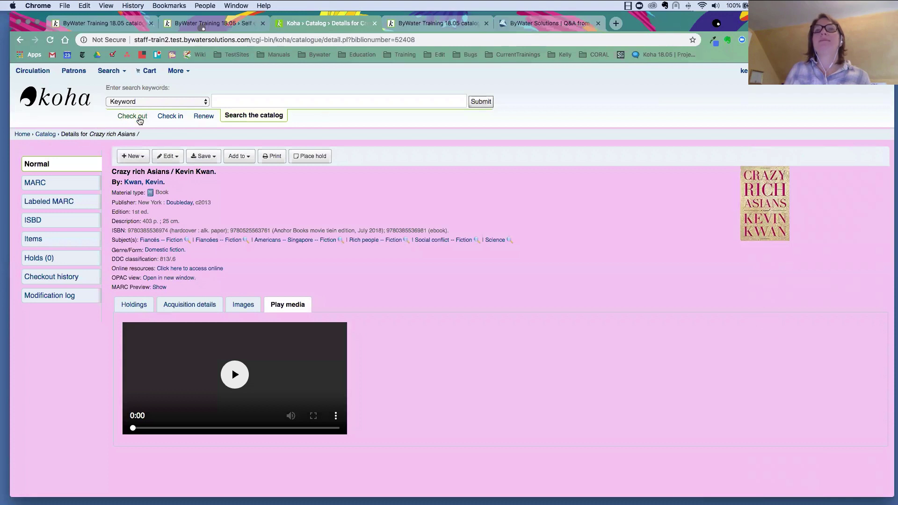
click(135, 116)
text(granger)
key(Return)
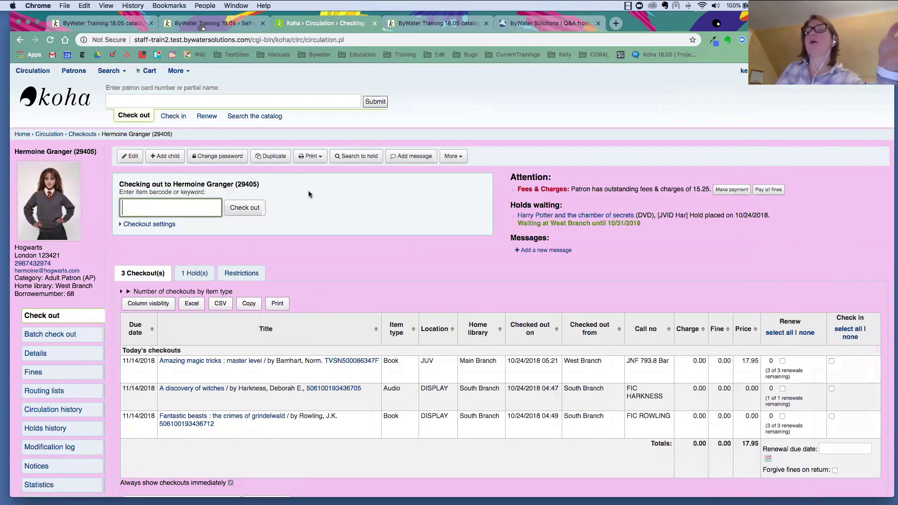
Step: Copy the barcode of A discovery of witches from the patron's checkouts and check the item in with it
scroll(308, 190, down, 5)
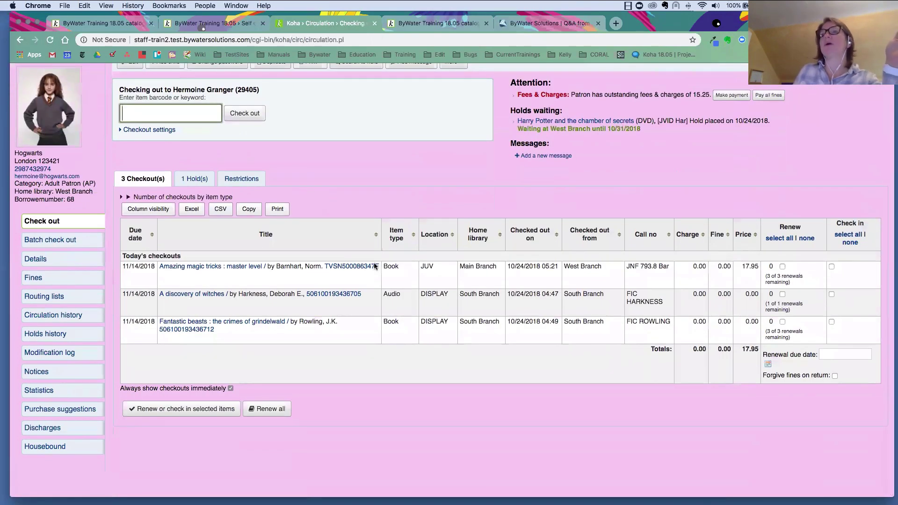
drag(363, 294, 306, 299)
key(super+c)
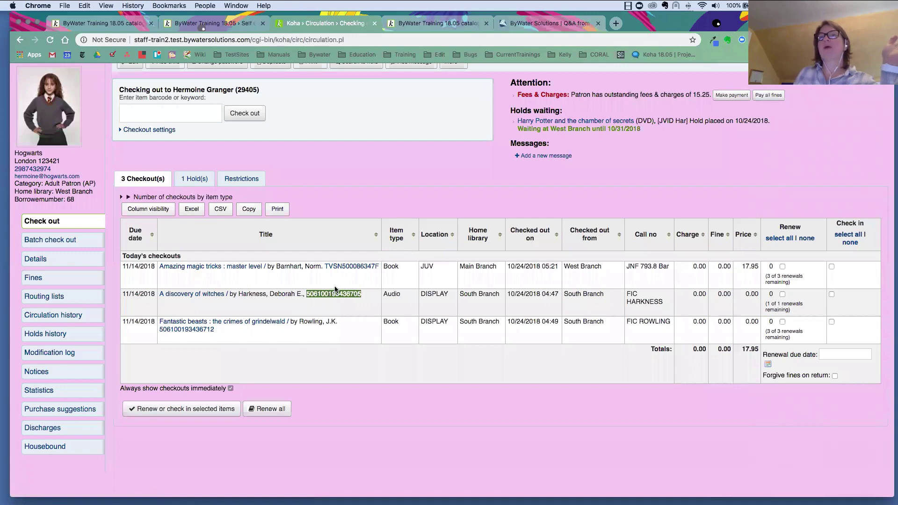
scroll(335, 290, up, 3)
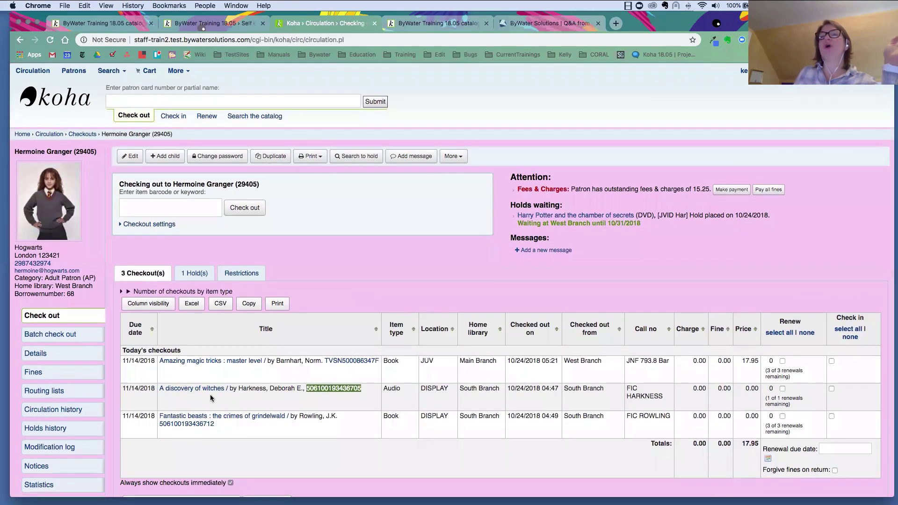
click(178, 117)
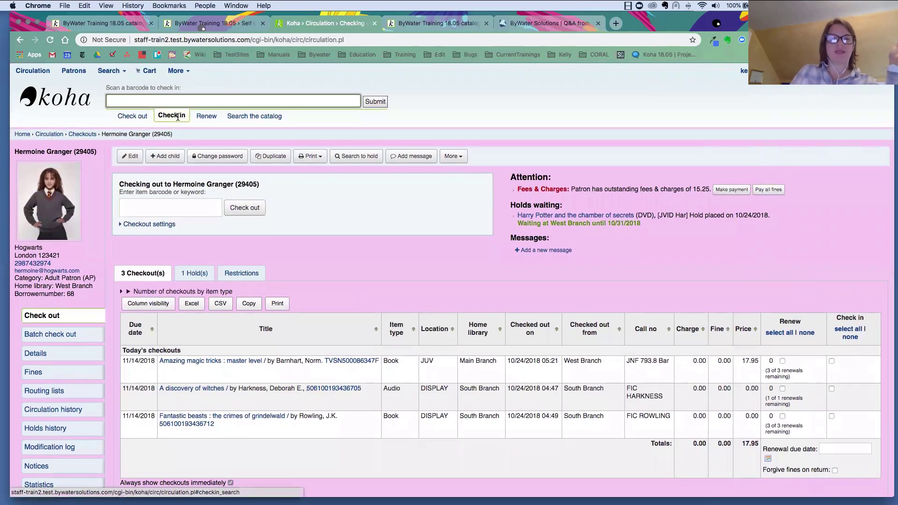
key(super+v)
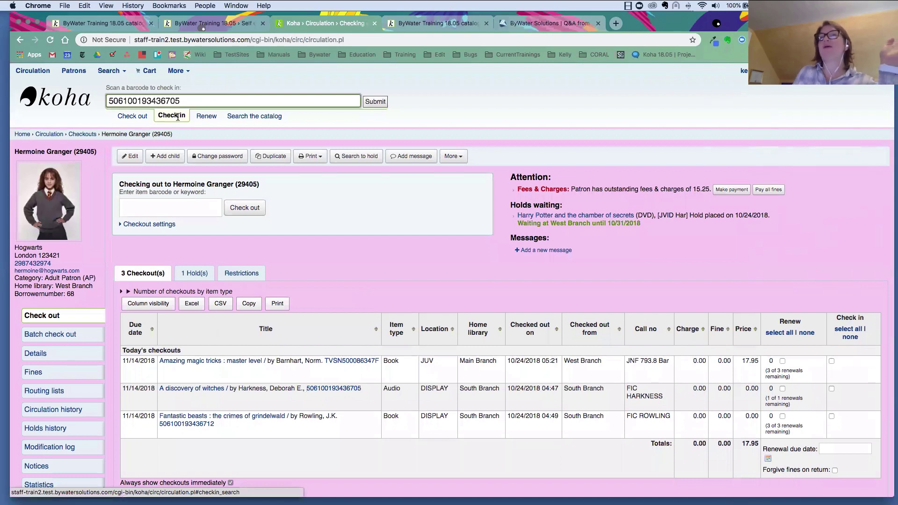
click(372, 103)
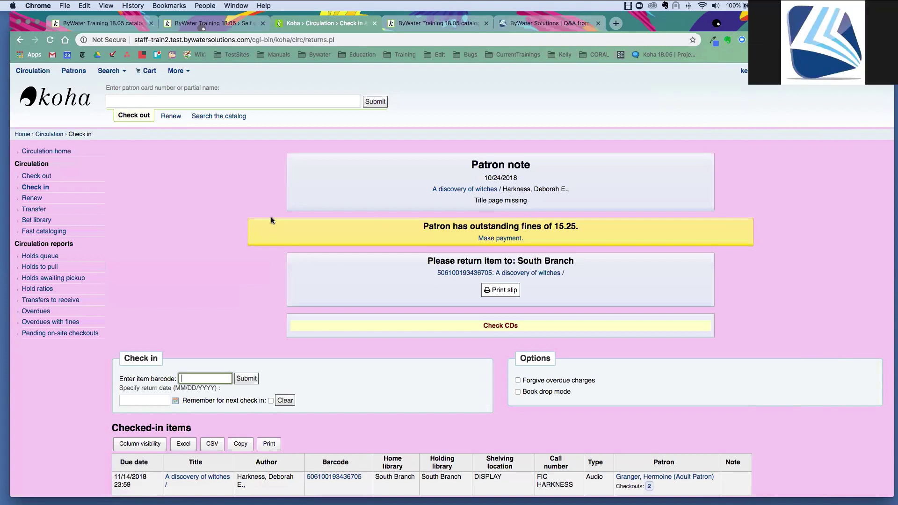
Step: Open the patron's record from the checked-in items and expand both Checkout note messages in the sent notices
scroll(265, 218, down, 2)
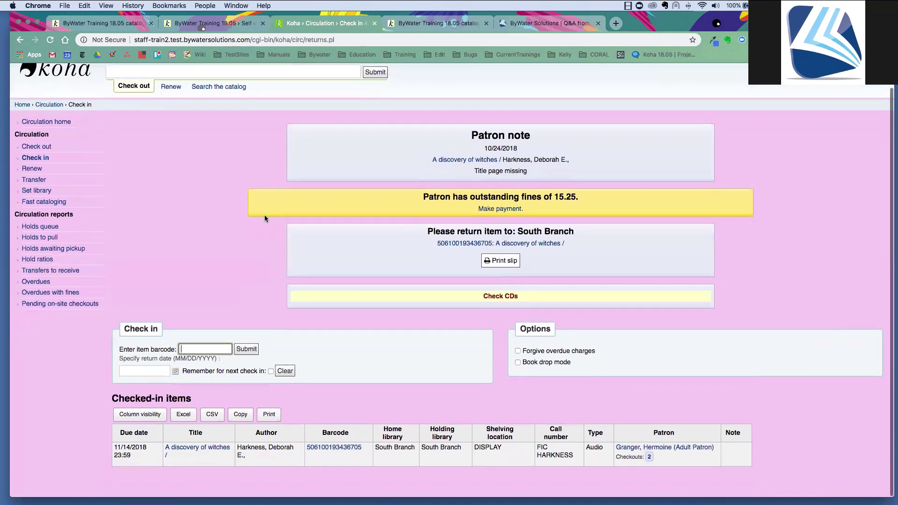
click(660, 453)
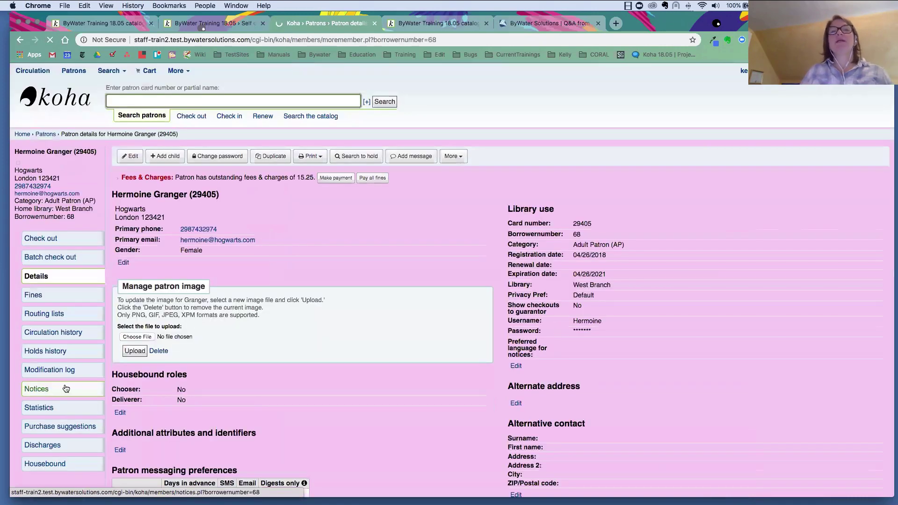
scroll(66, 389, down, 1)
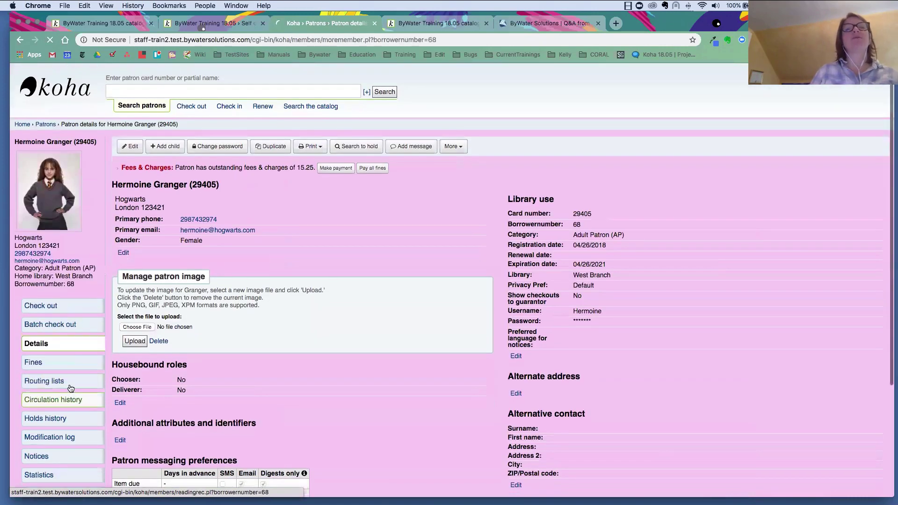
scroll(70, 388, down, 3)
click(75, 363)
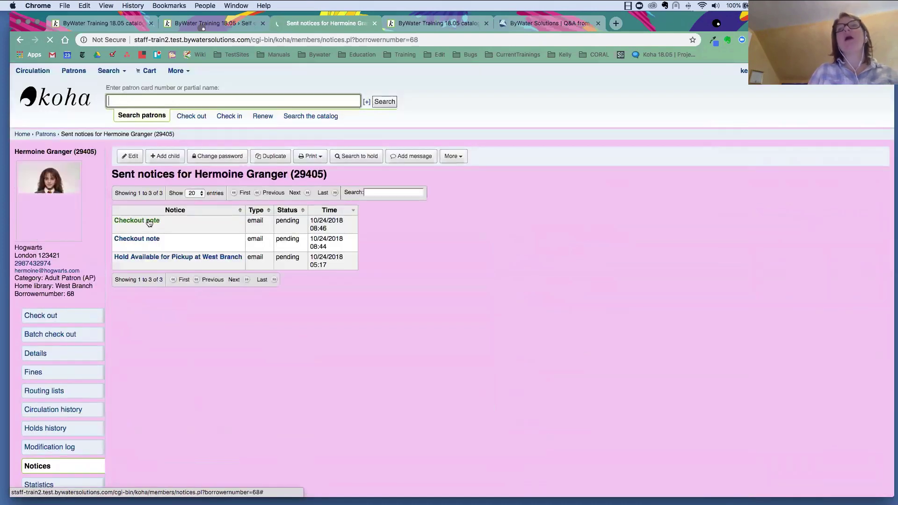
click(149, 221)
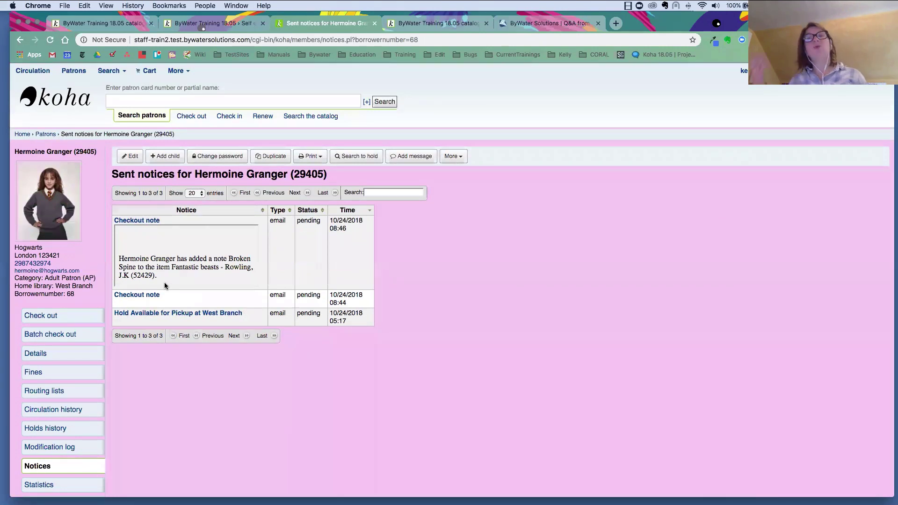
click(145, 295)
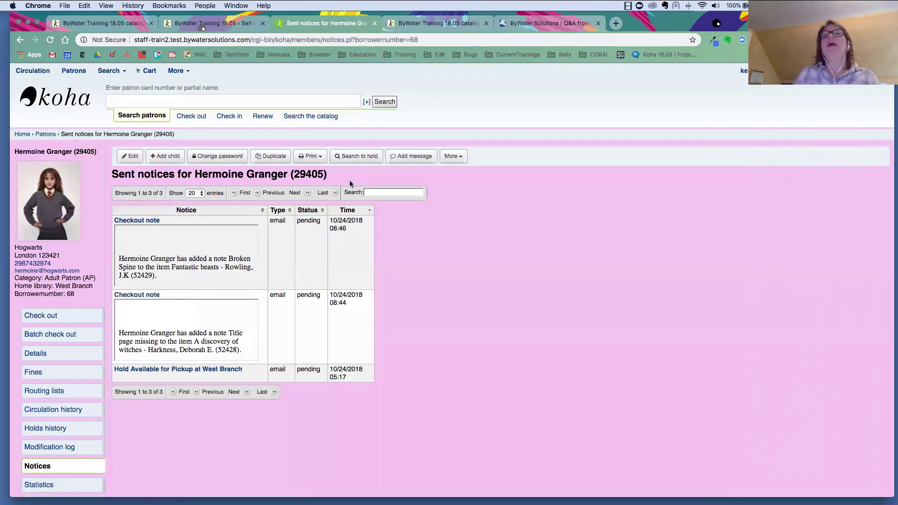
Step: Find the saved report Checkout Note : Message Queue in Reports and run it
click(176, 71)
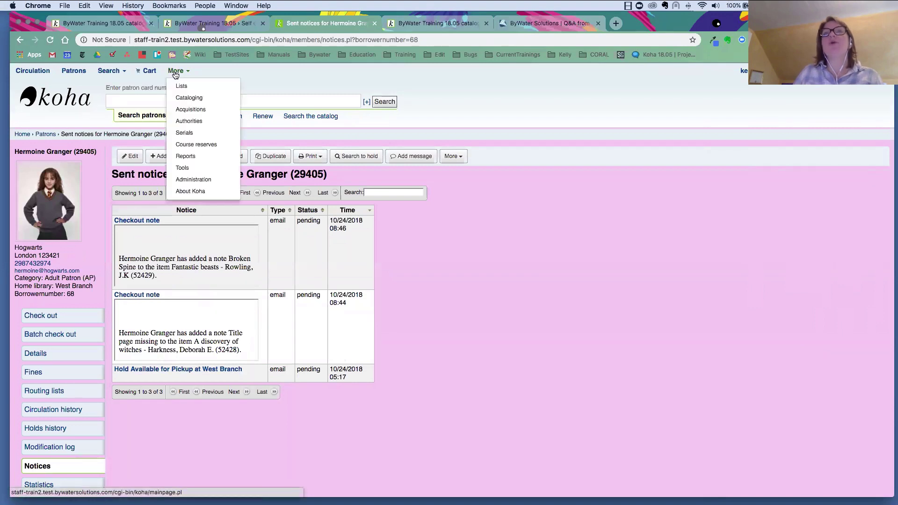
click(196, 158)
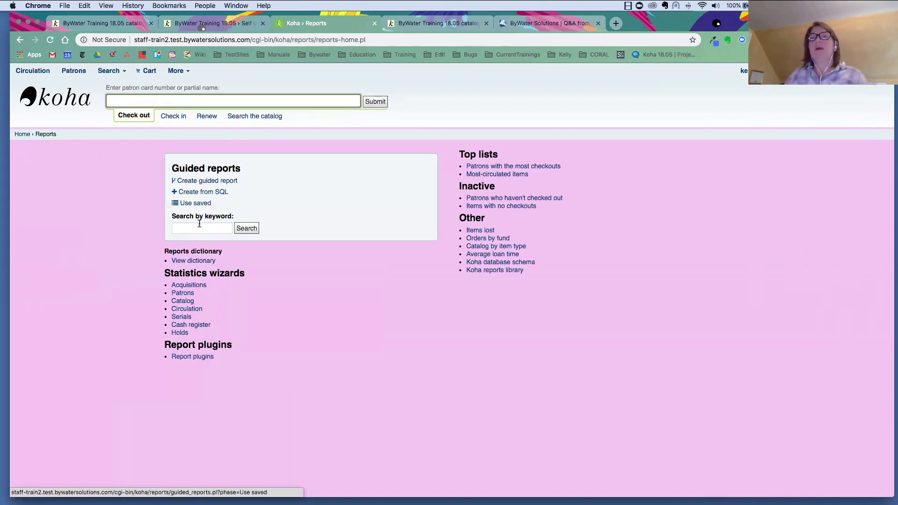
click(199, 228)
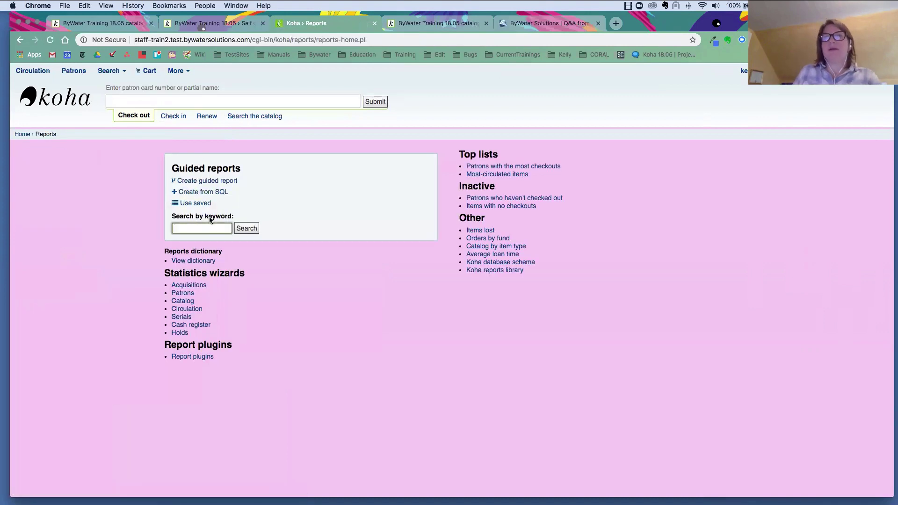
click(200, 203)
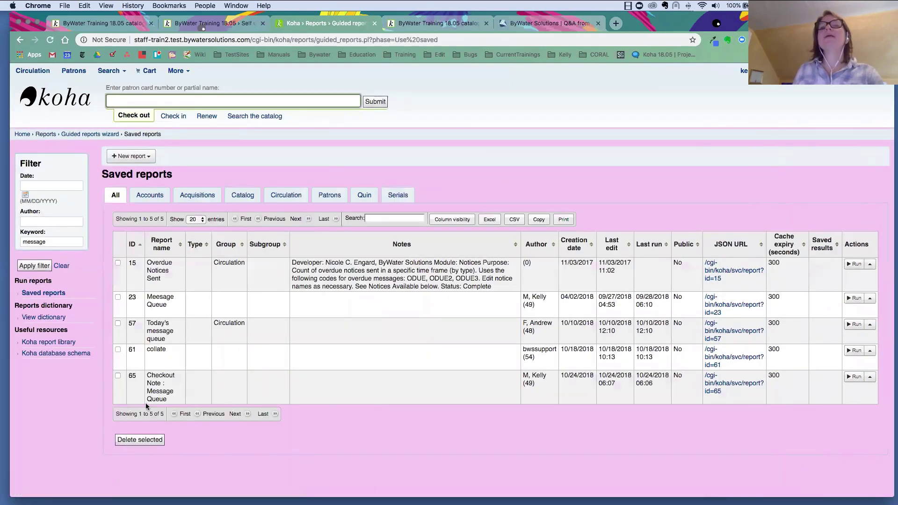
drag(147, 377, 162, 398)
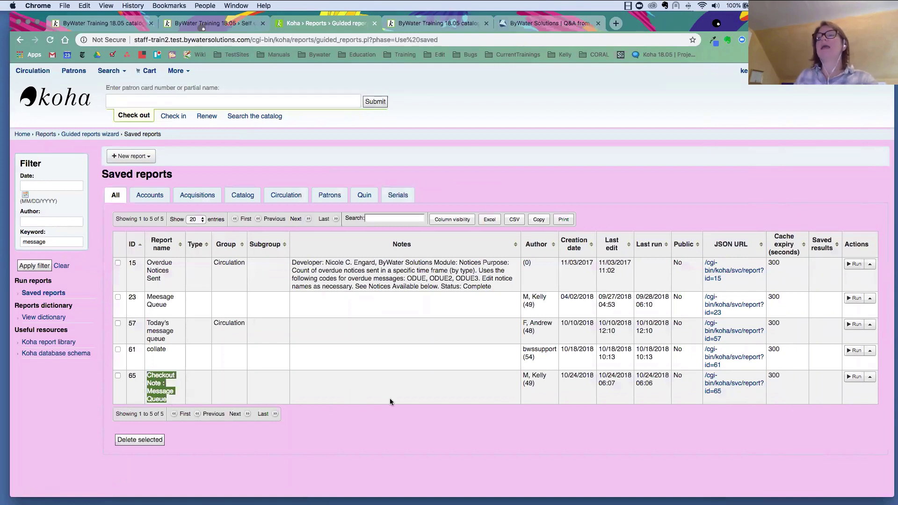
click(850, 377)
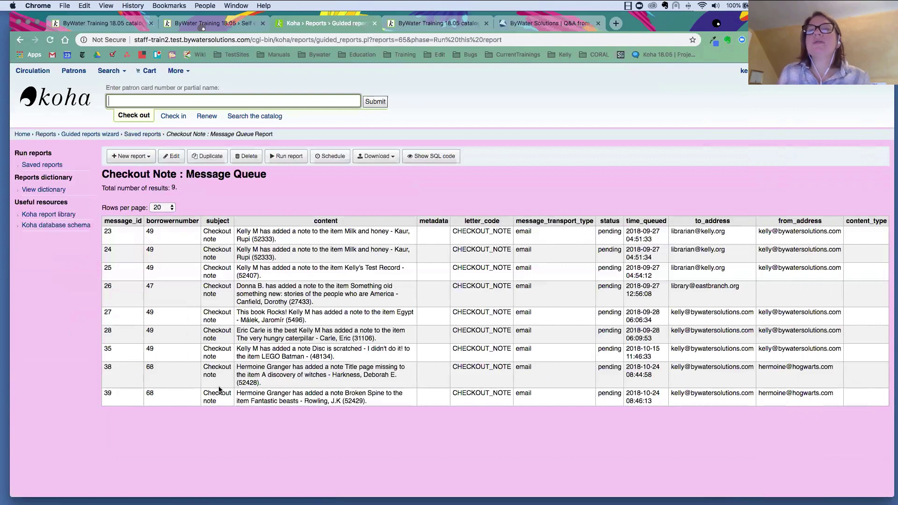
Step: Highlight the "Broken Spine" message content in the report and examine the recipient and sender addresses of the queued notes
drag(242, 395, 371, 403)
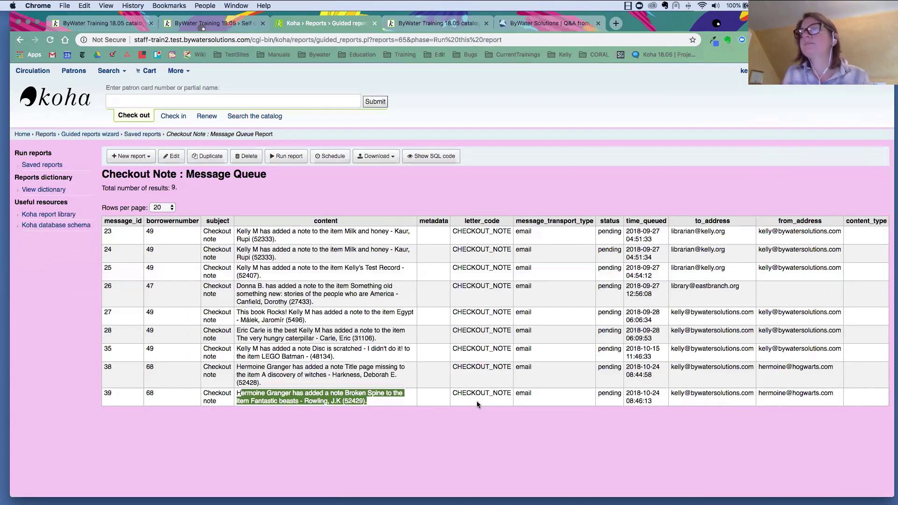
drag(669, 397, 757, 397)
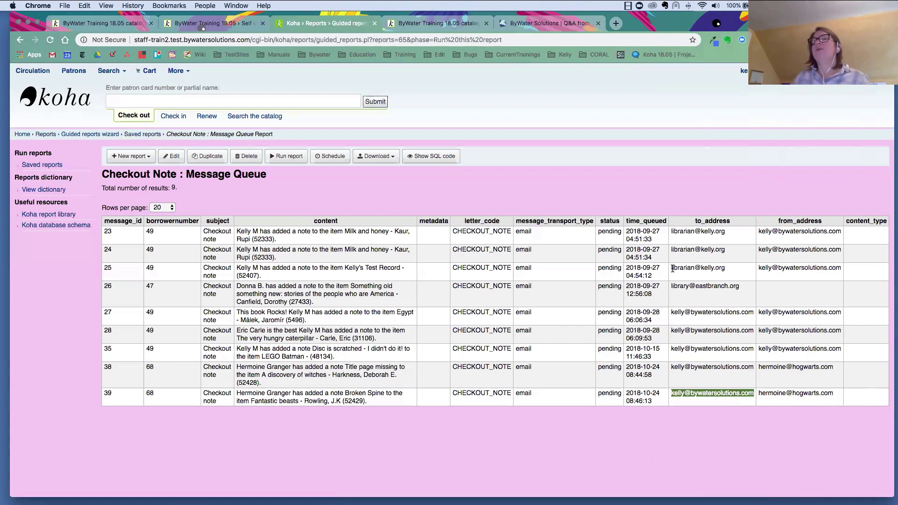
drag(671, 286, 743, 290)
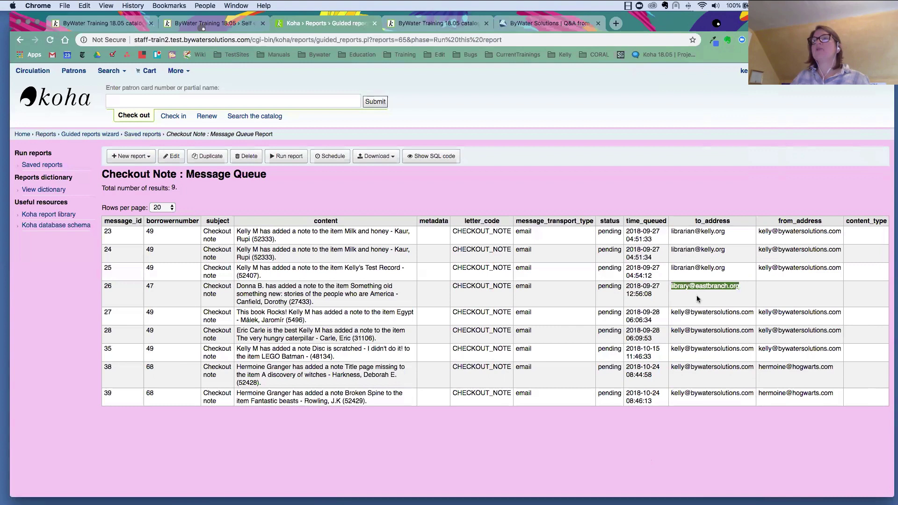
click(671, 268)
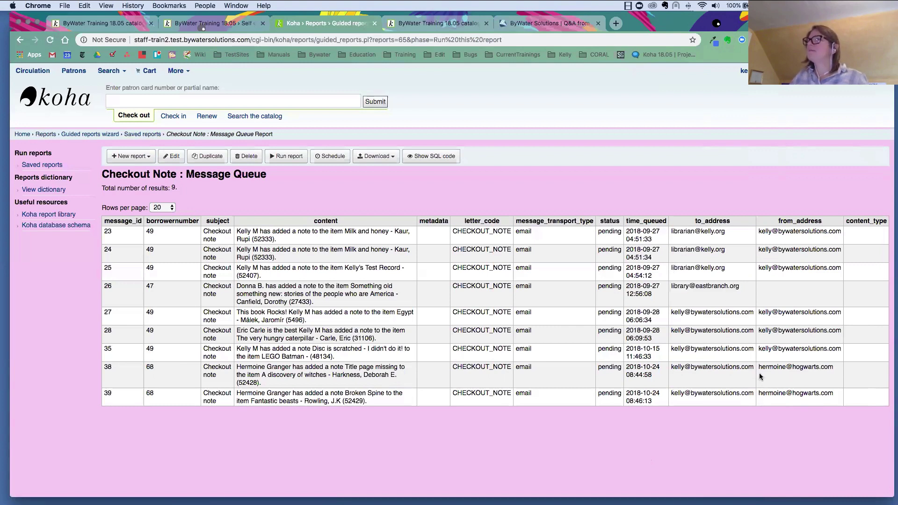
drag(758, 395, 840, 396)
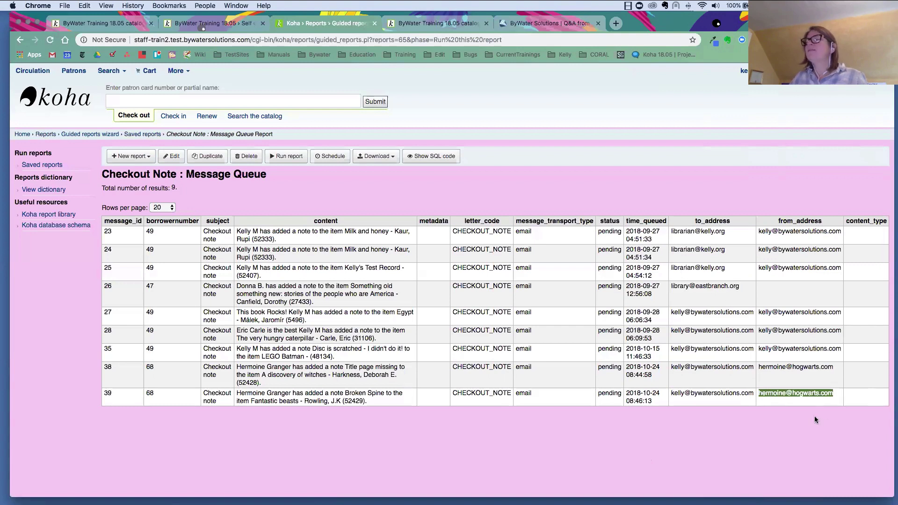
drag(672, 394, 754, 393)
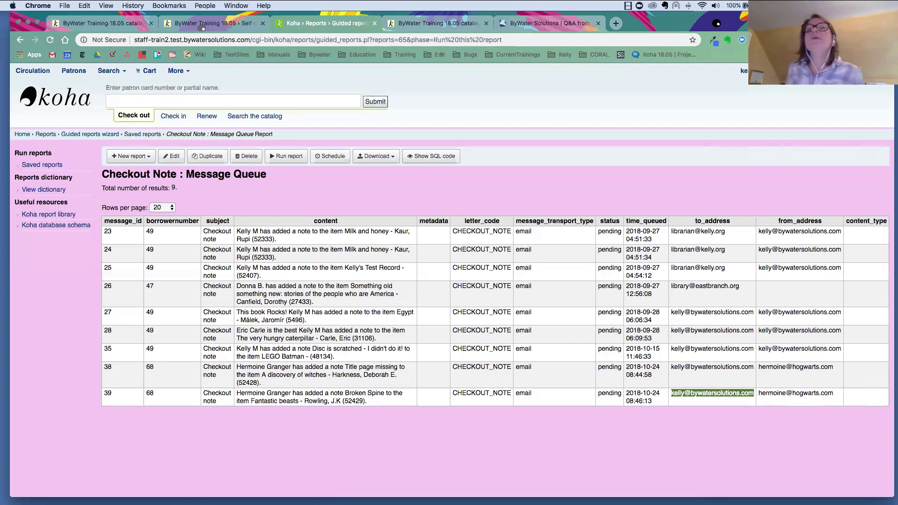
Step: Show the report's SQL code and highlight the letter code CHECKOUT_NOTE in its WHERE clause
click(436, 157)
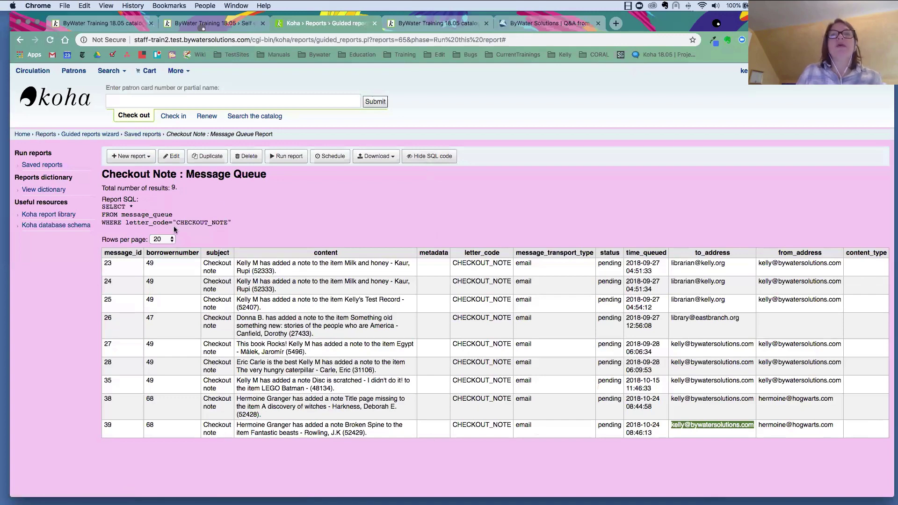
drag(176, 224, 230, 222)
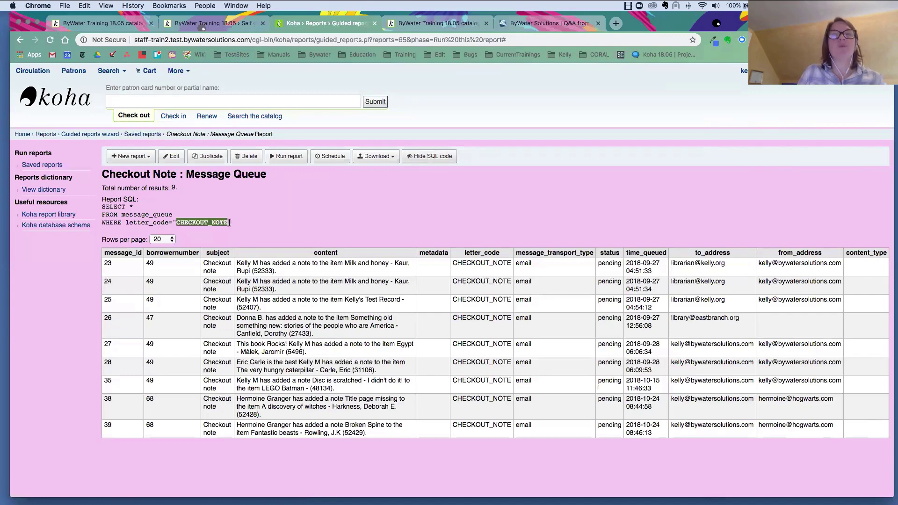
click(400, 228)
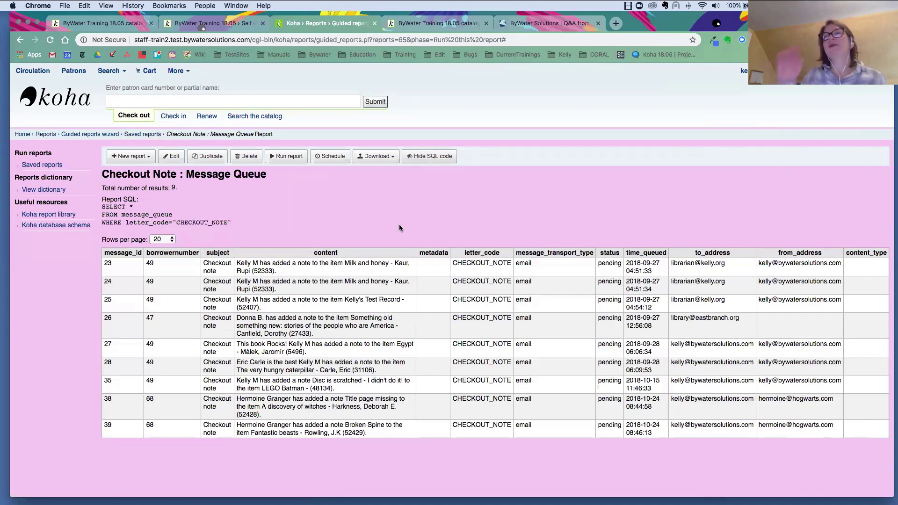
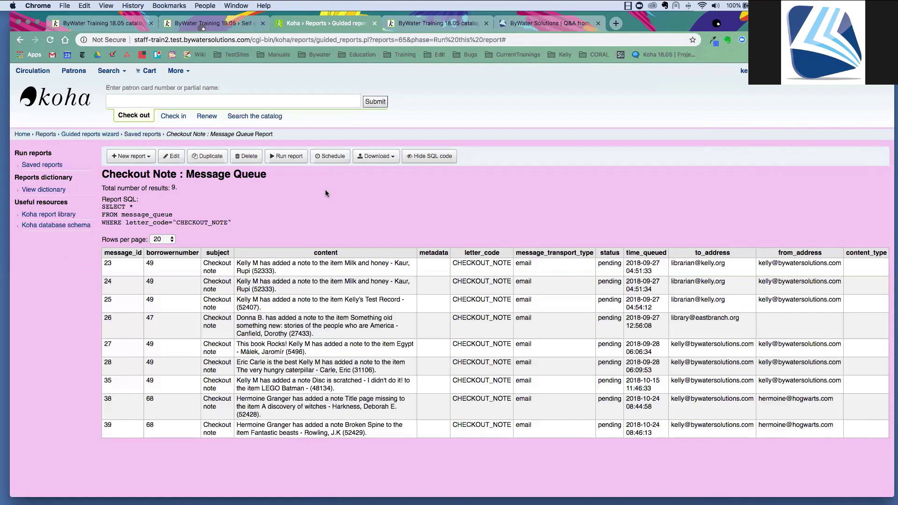
click(199, 24)
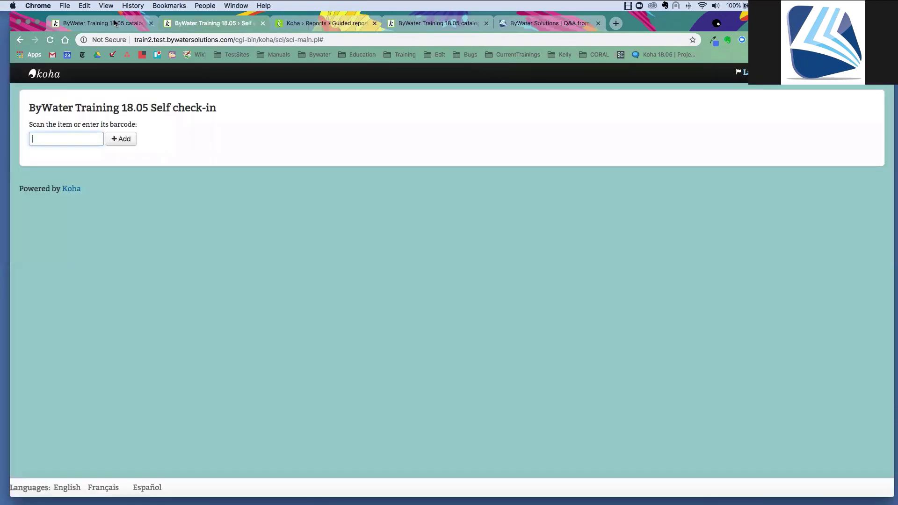
click(114, 24)
click(317, 23)
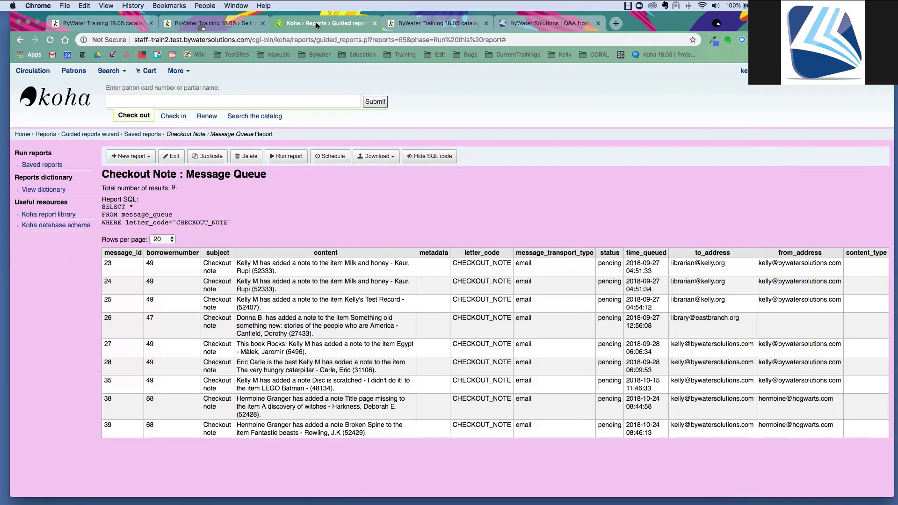
Step: Return to the patron's account page in the public catalog and search the library catalog for "crazy rich asians"
click(440, 23)
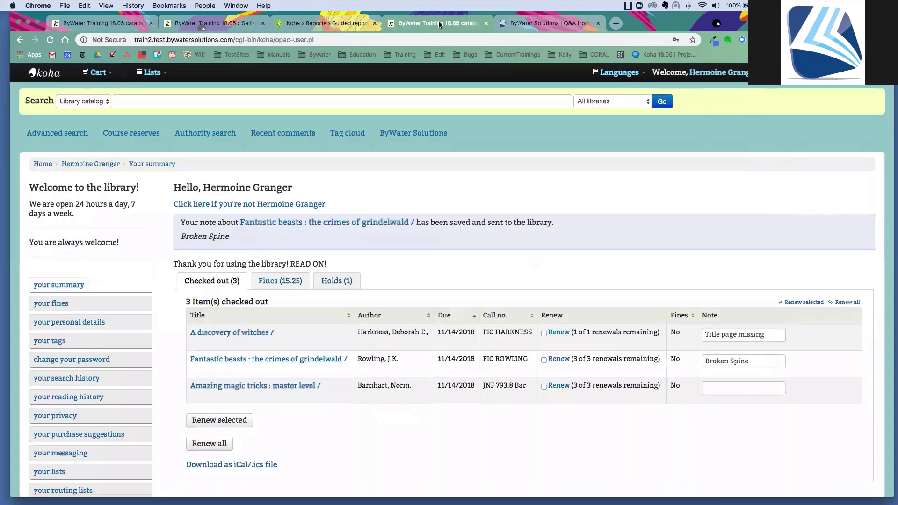
click(132, 104)
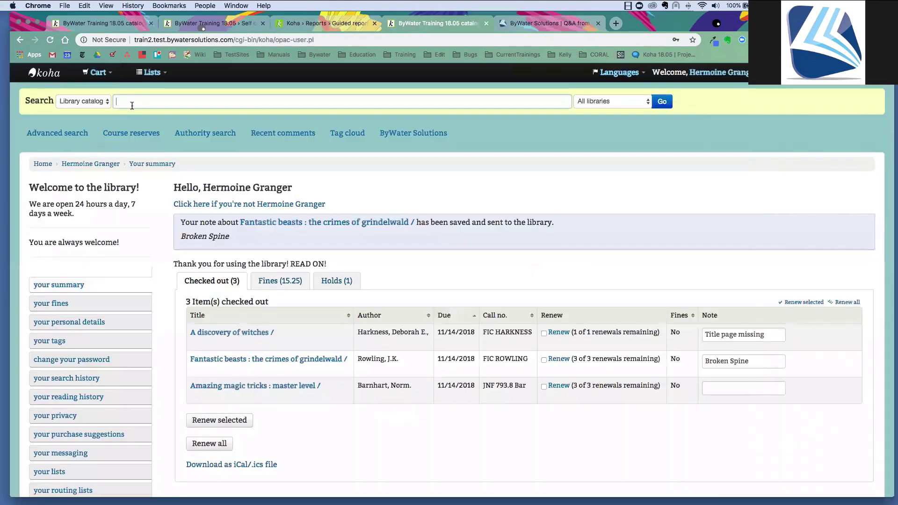
text(crazy rich asians)
key(Return)
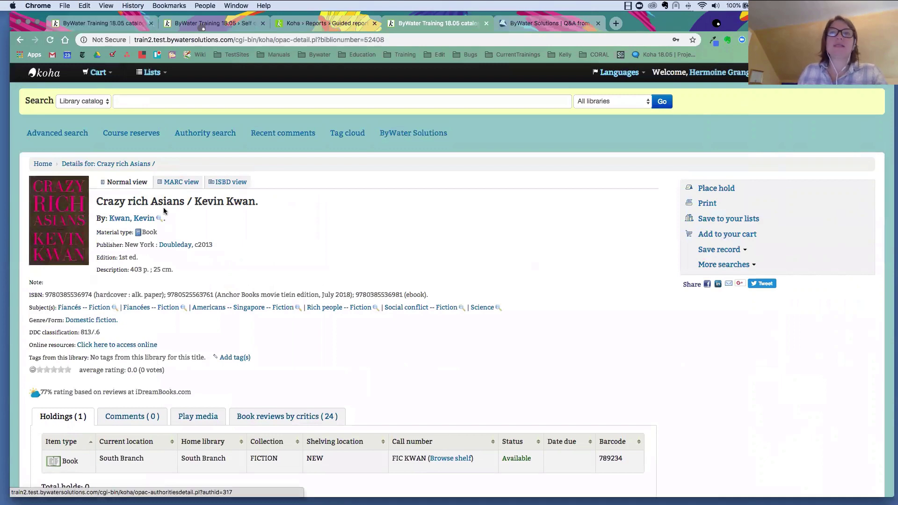
Step: Show the MARC view of the Crazy rich Asians record and examine the link in its 856 electronic location field
click(178, 186)
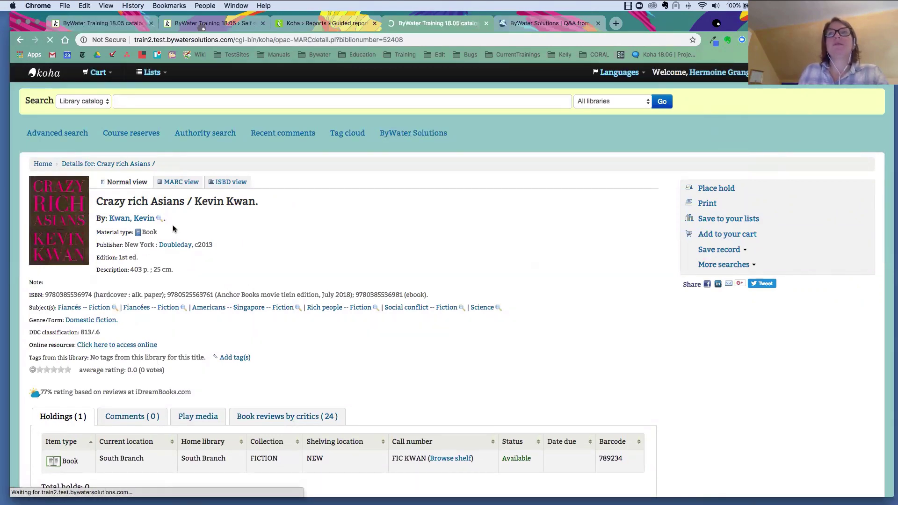
scroll(210, 289, down, 15)
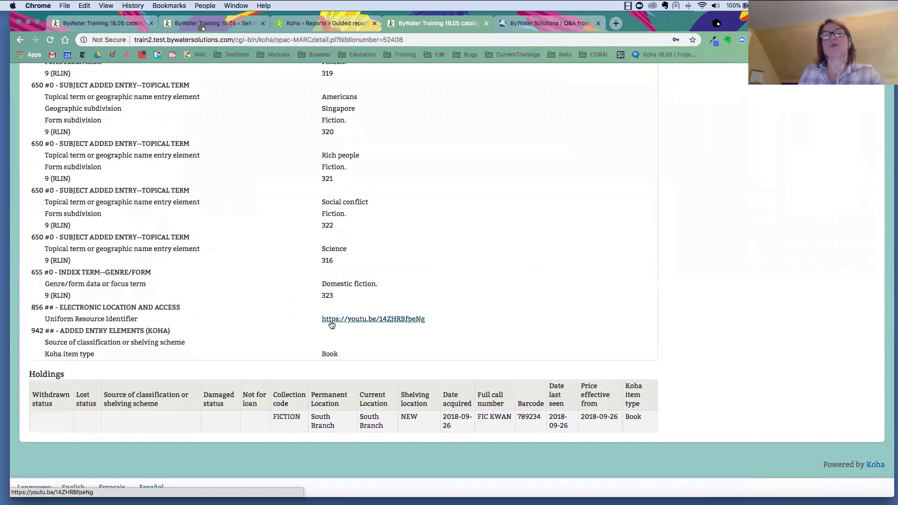
scroll(168, 319, up, 20)
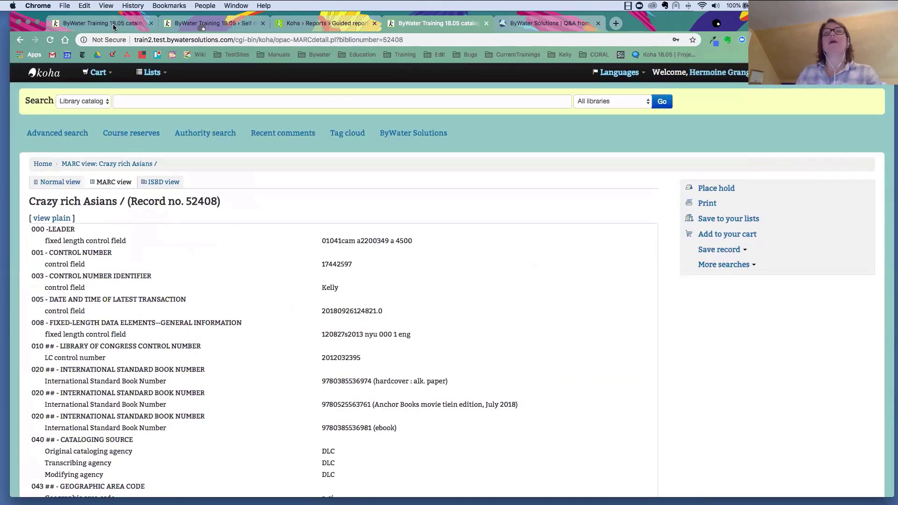
Step: Open the Notices & slips tool in the staff interface and highlight the CHECKOUT_NOTE code in the notice list
click(325, 25)
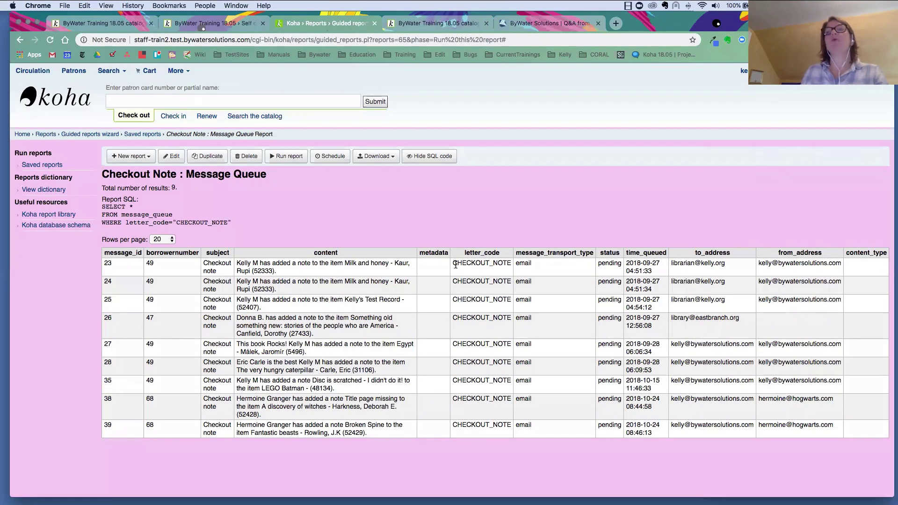
click(177, 71)
click(211, 157)
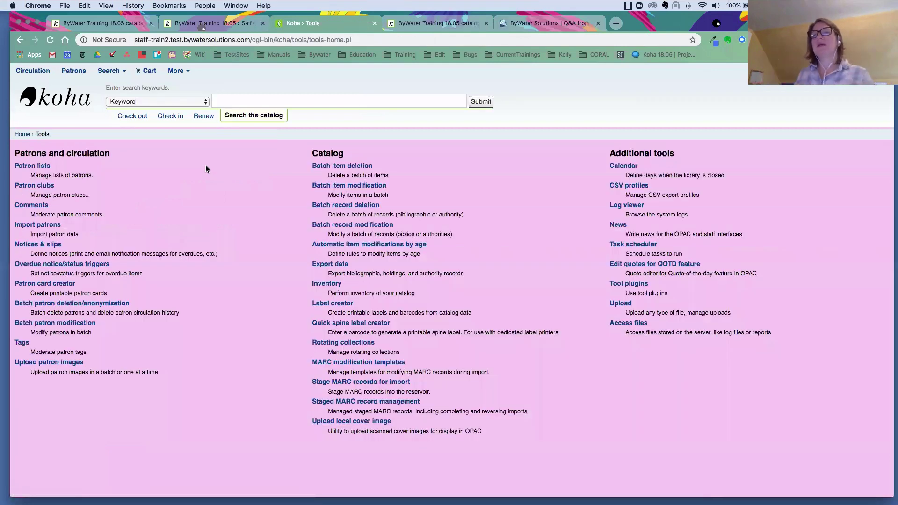
click(54, 244)
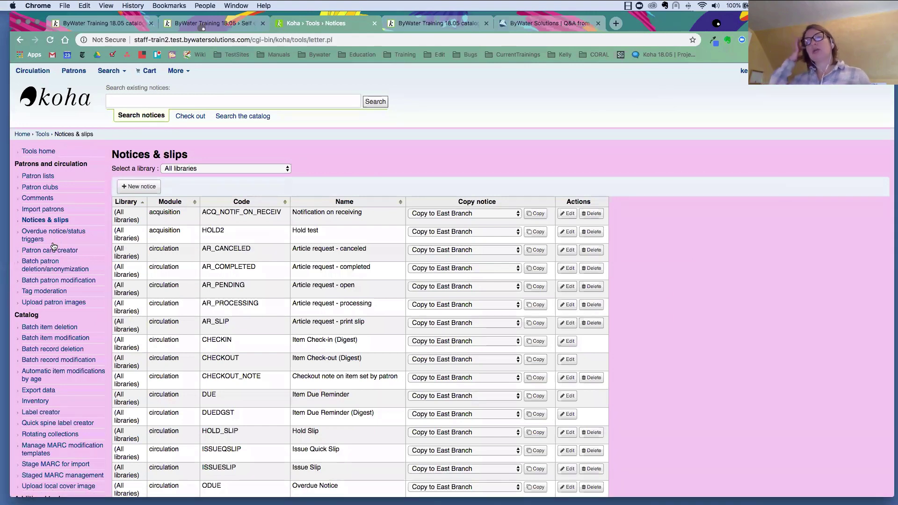
scroll(271, 224, down, 10)
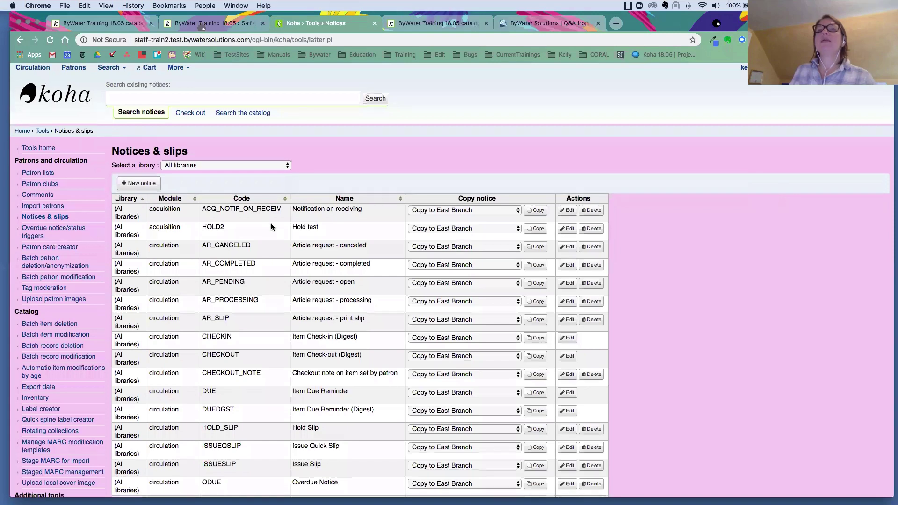
scroll(253, 235, down, 3)
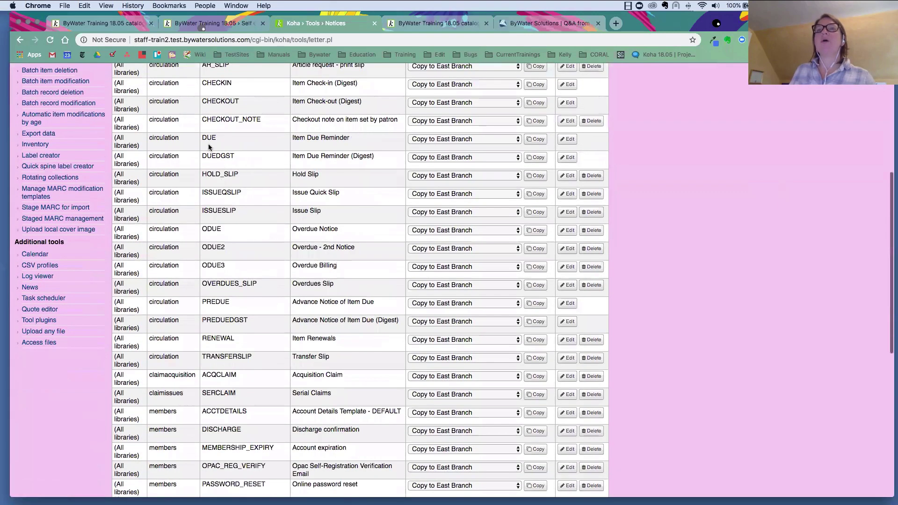
scroll(210, 178, up, 4)
drag(202, 167, 259, 167)
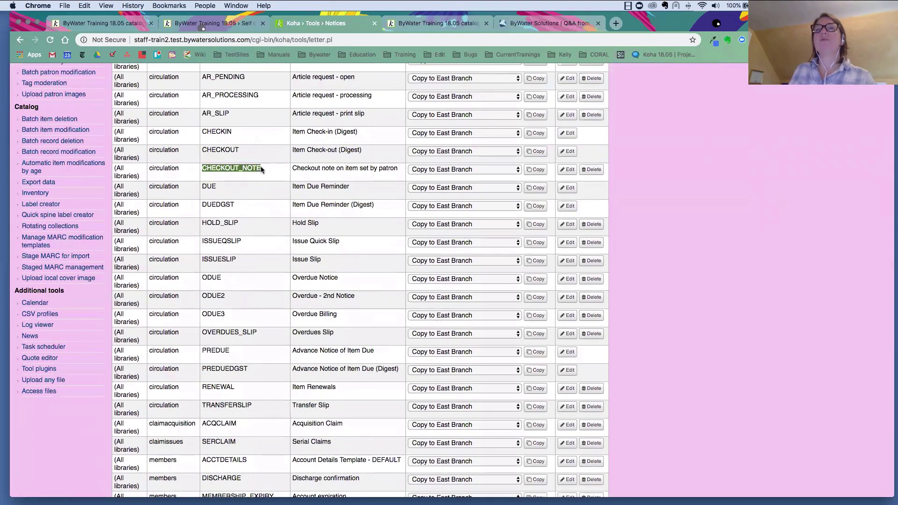
Step: Open the CHECKOUT_NOTE notice for editing, expand its Email template and highlight the <<issues.note>> placeholder in the message body
click(567, 171)
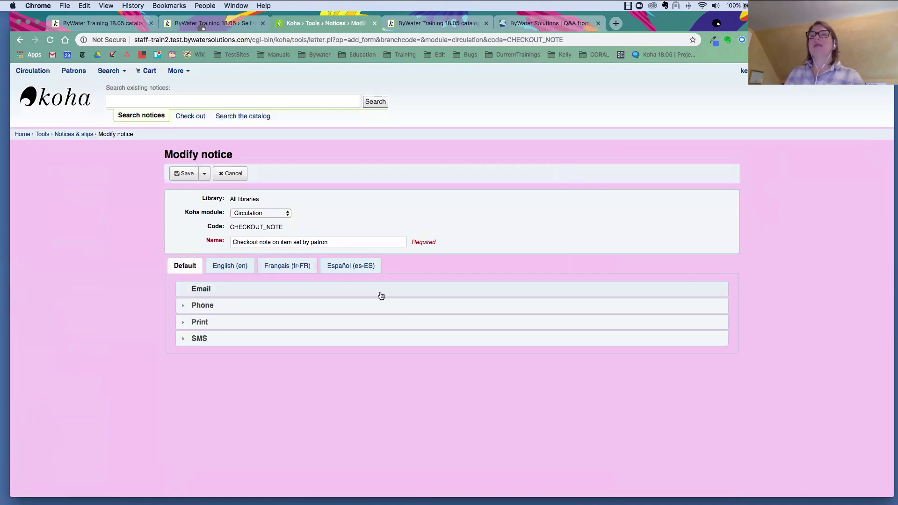
click(372, 294)
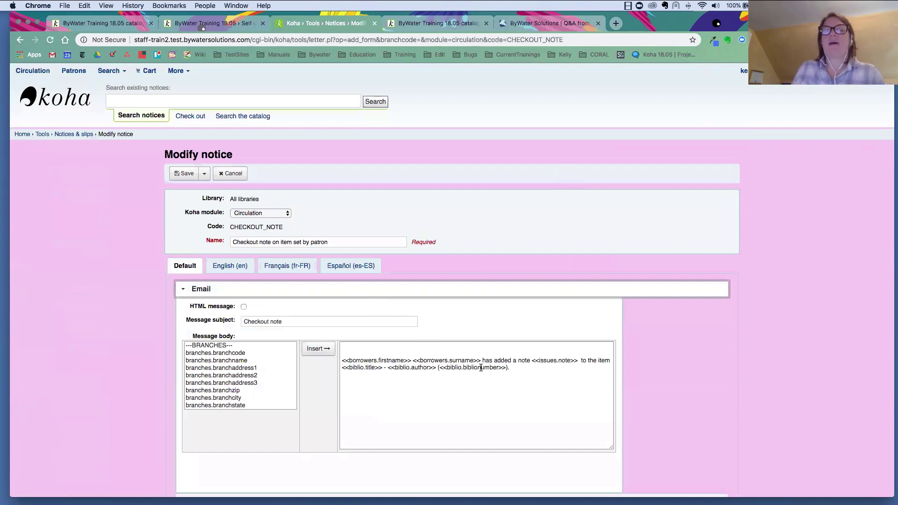
drag(578, 361, 532, 361)
click(551, 398)
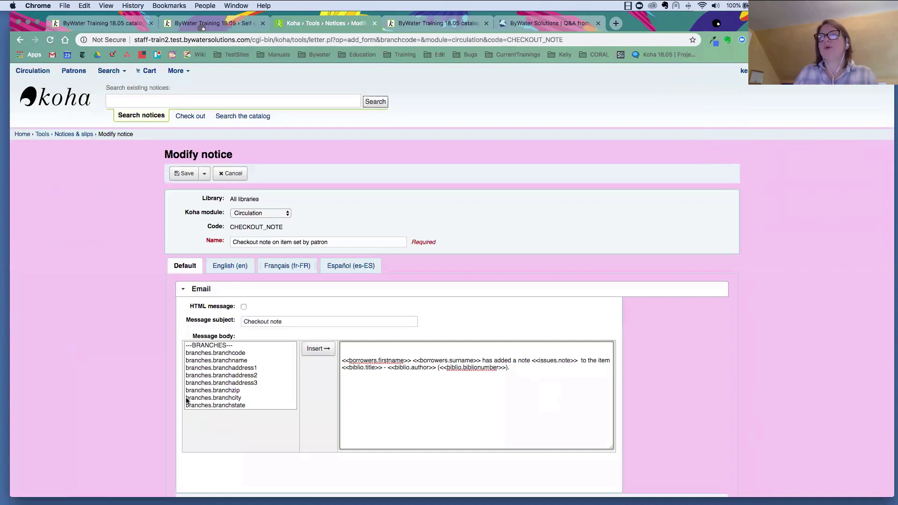
scroll(172, 407, down, 3)
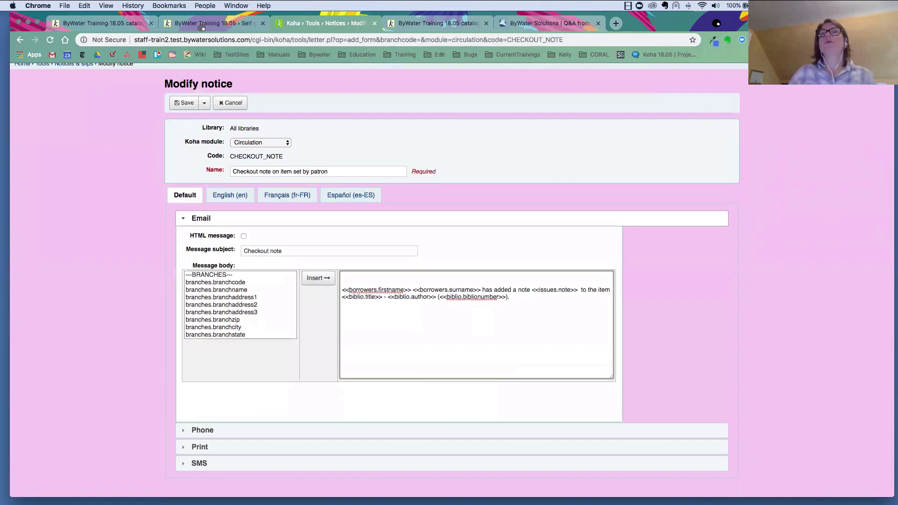
Step: Go to the public catalog's All Tags page and search the library catalog for "youtube"
click(106, 22)
click(161, 92)
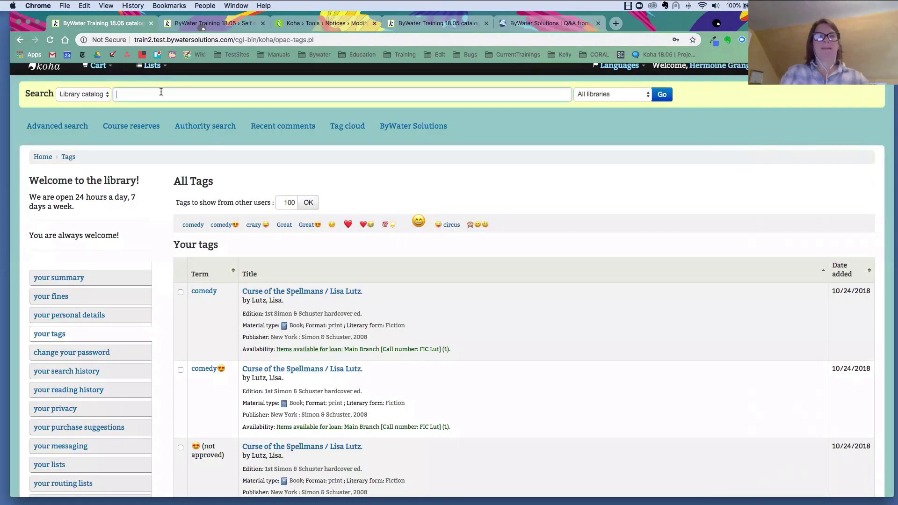
text(youtube)
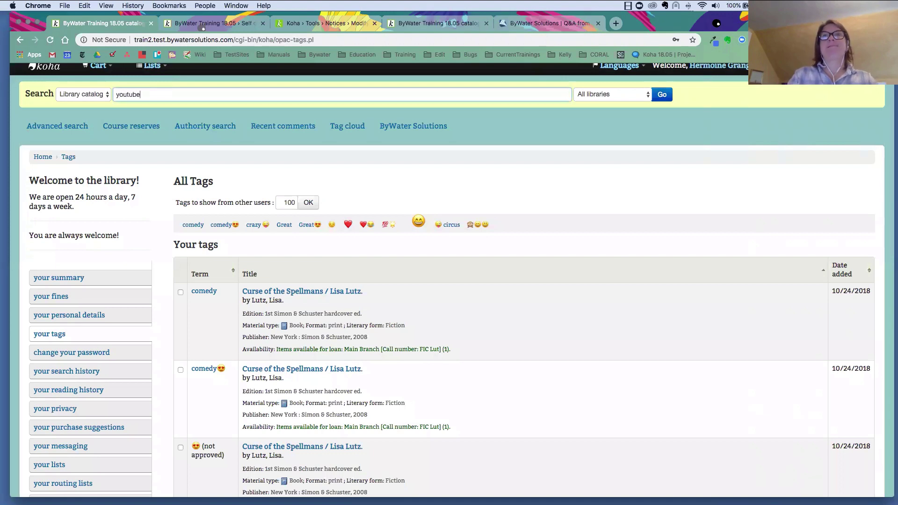
key(Return)
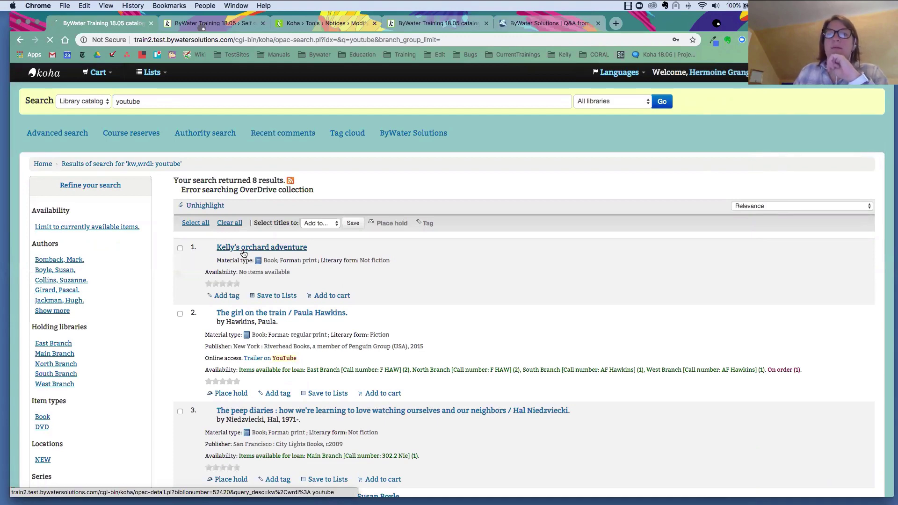
Step: Look through the search results, open The Hunger Games record and examine its details and holdings
scroll(251, 259, down, 3)
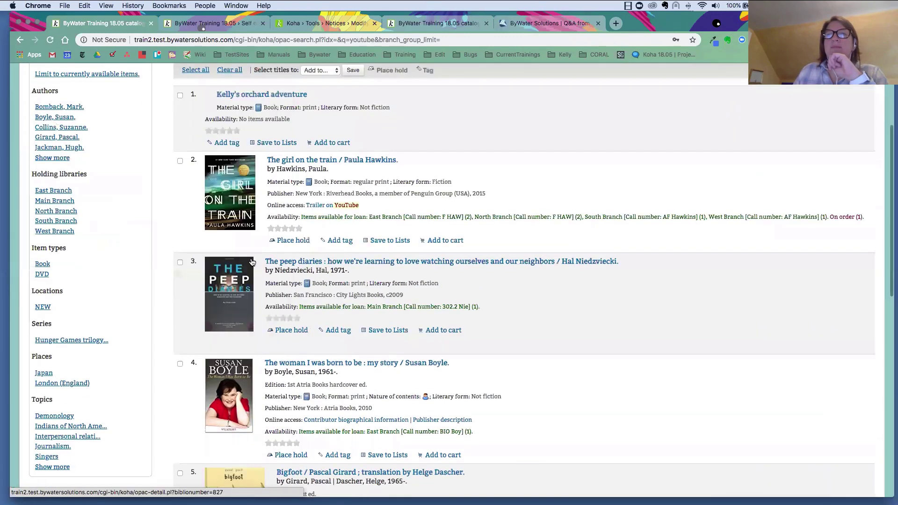
scroll(252, 261, down, 3)
scroll(252, 262, up, 2)
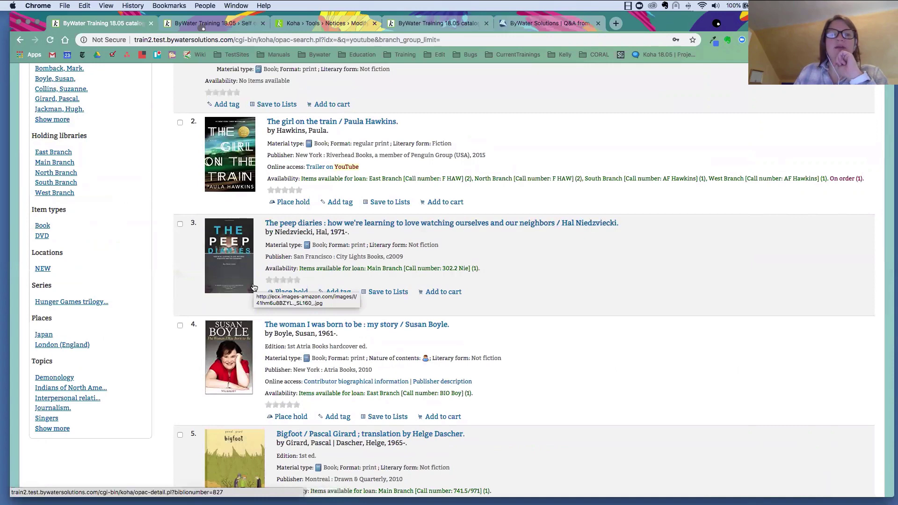
scroll(253, 286, down, 5)
scroll(255, 287, down, 8)
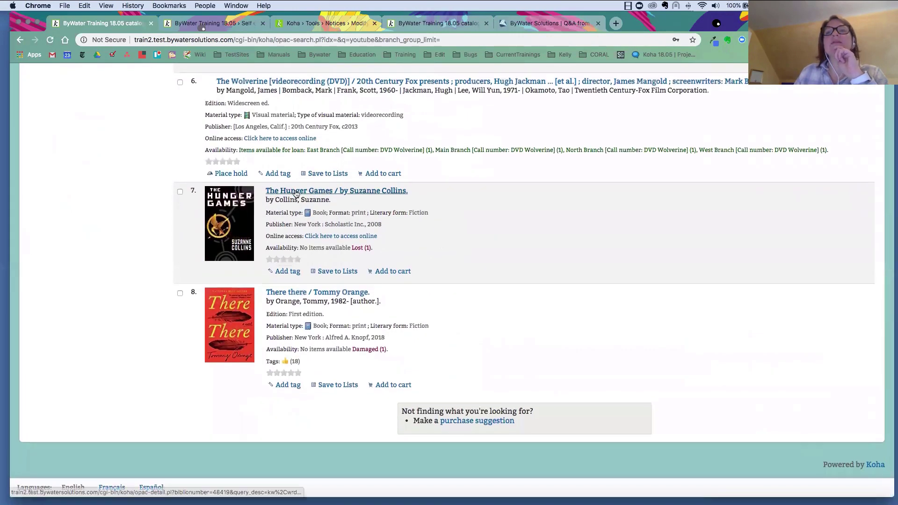
click(296, 192)
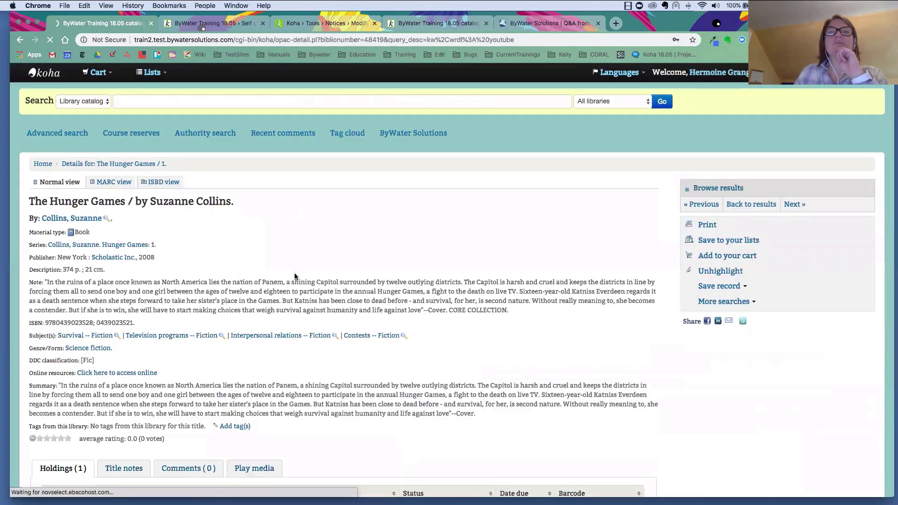
scroll(293, 275, down, 3)
scroll(294, 268, down, 1)
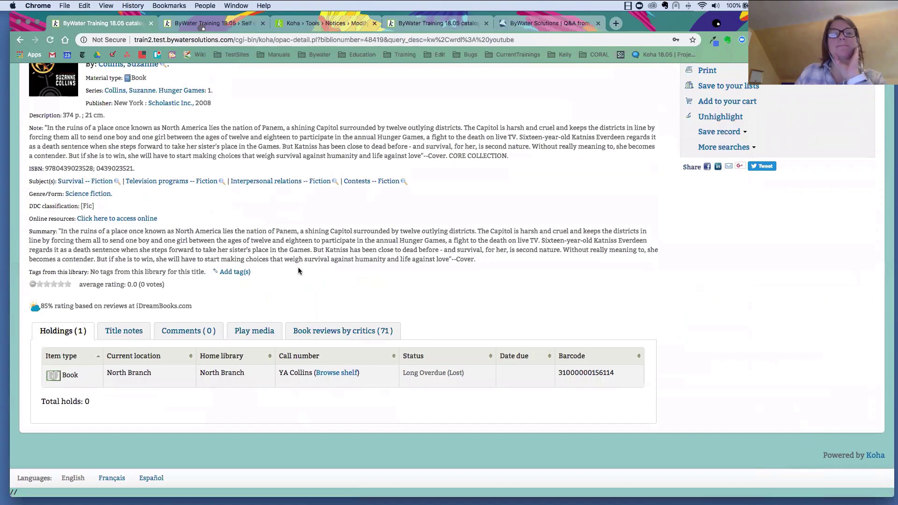
scroll(299, 269, up, 5)
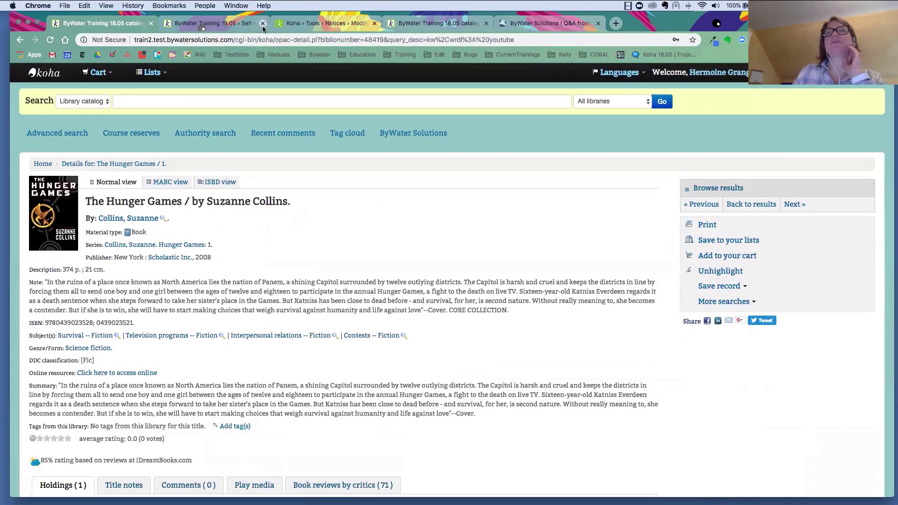
Step: Return to the staff interface and run the saved report Checkout Note : Message Queue from Reports
click(323, 25)
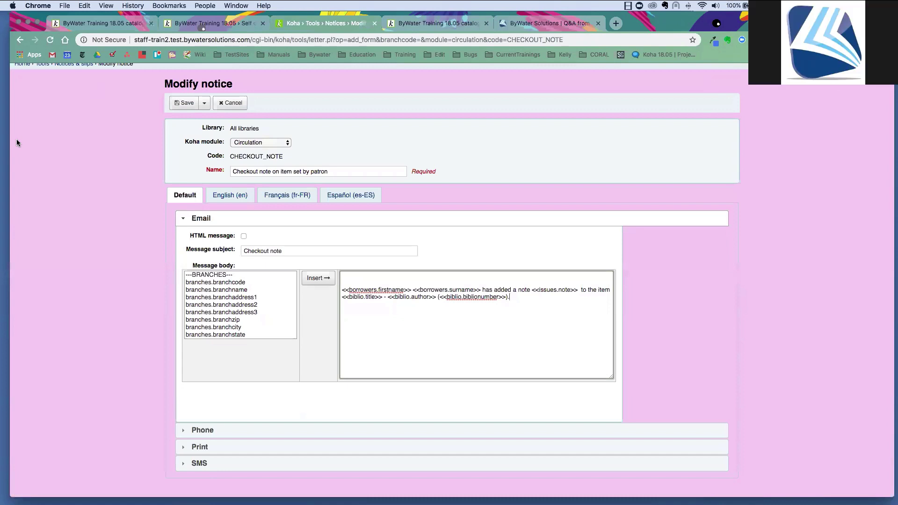
scroll(97, 127, up, 3)
click(177, 73)
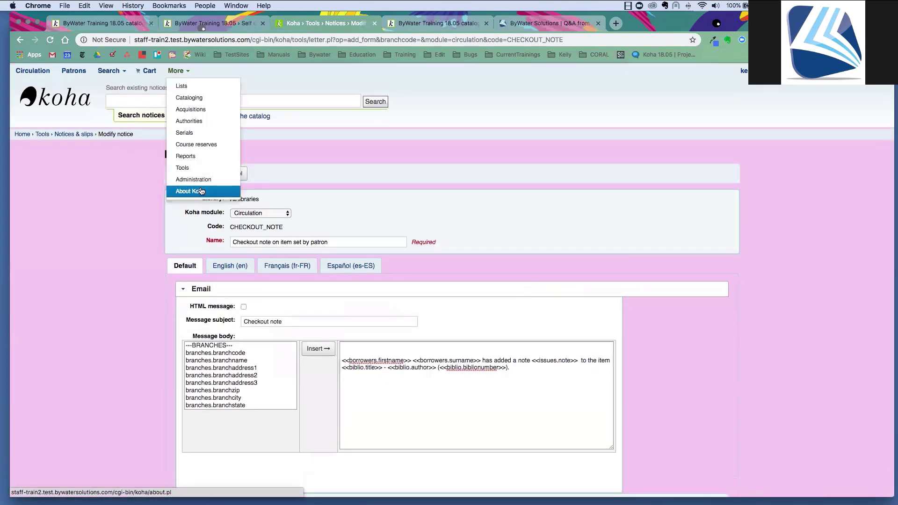
click(202, 156)
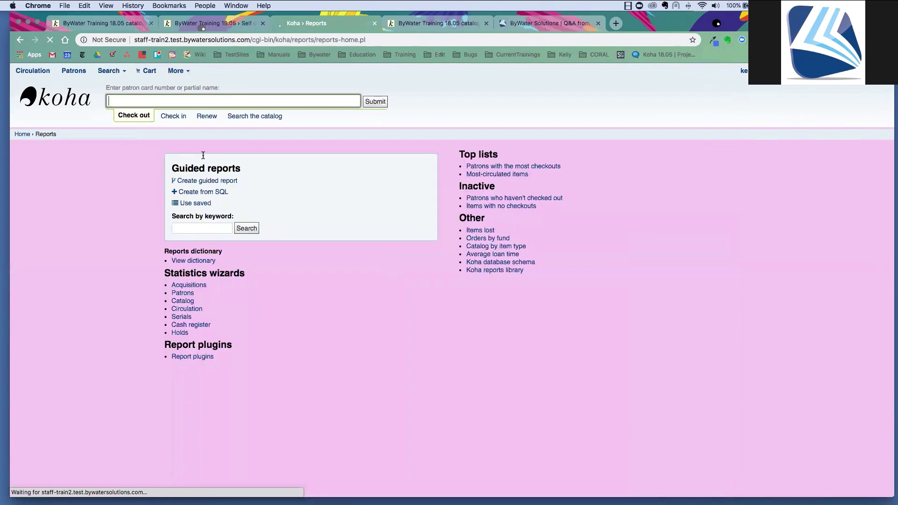
click(204, 204)
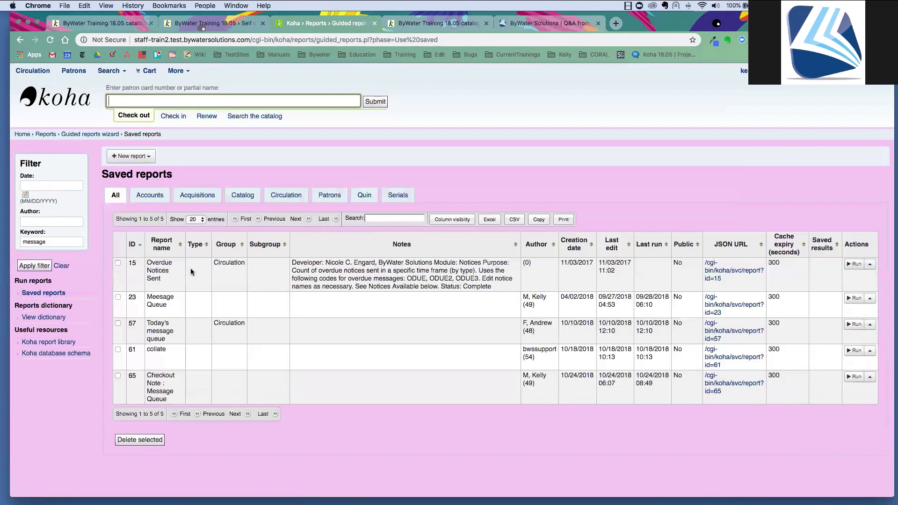
click(853, 380)
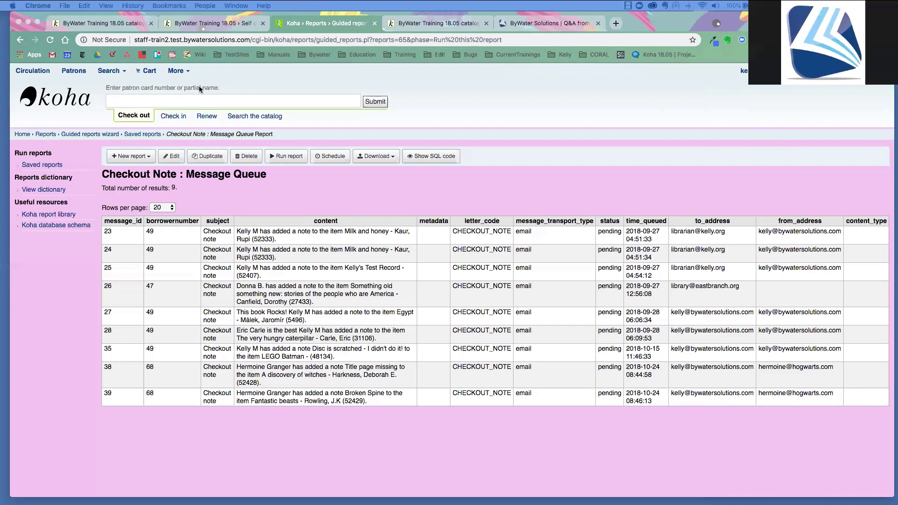
Step: Open Koha administration and search the global system preferences for "log"
click(180, 74)
click(180, 75)
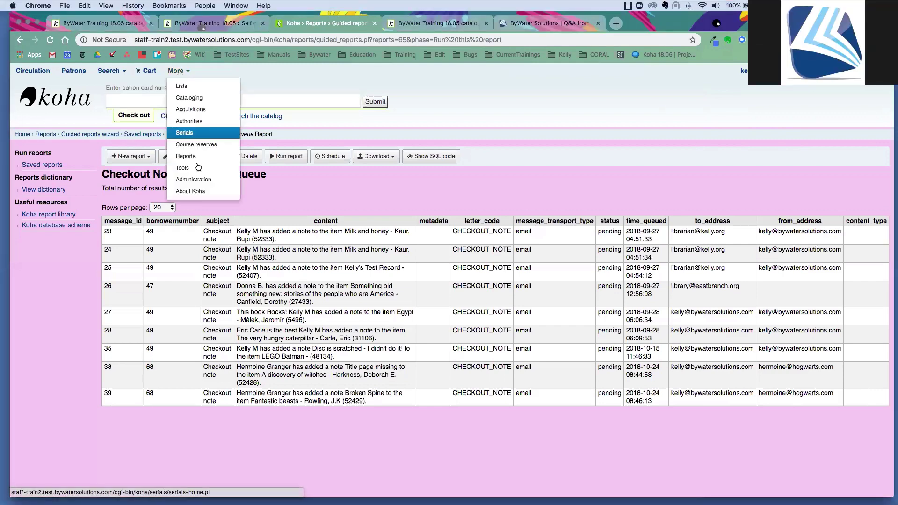
click(201, 180)
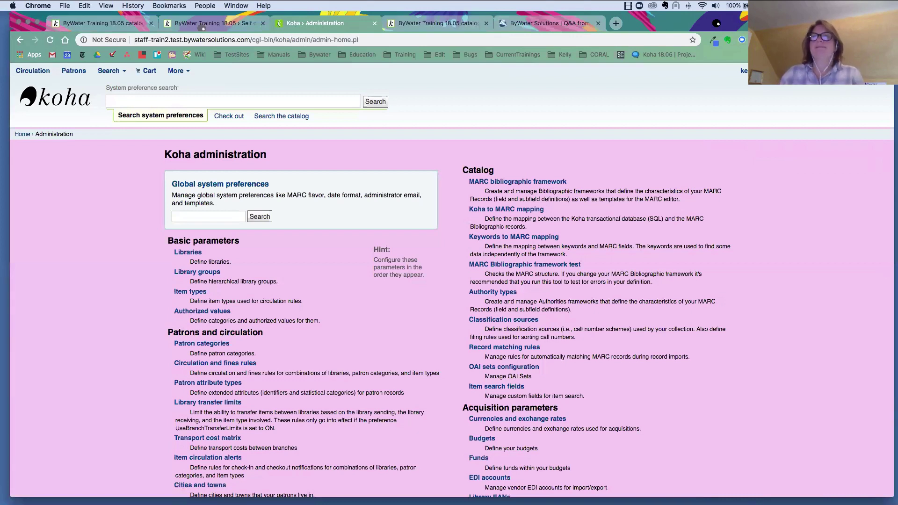
click(187, 213)
text(log)
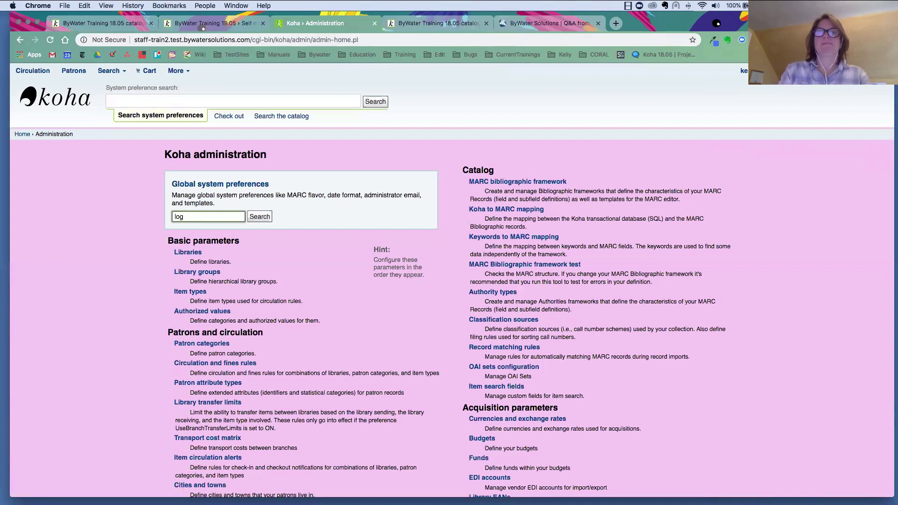
key(Return)
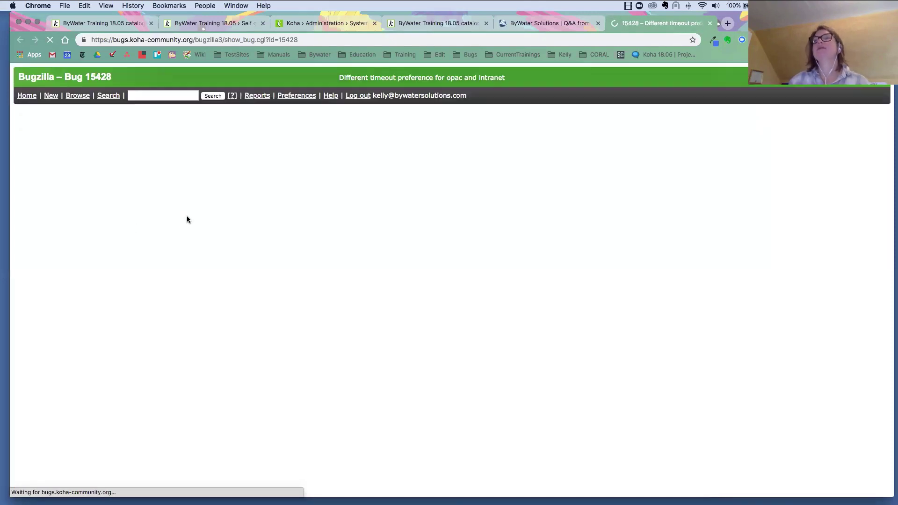
Step: Read the Bugzilla page for bug 15428 on separate OPAC and staff timeouts, down to its comments
scroll(212, 243, down, 3)
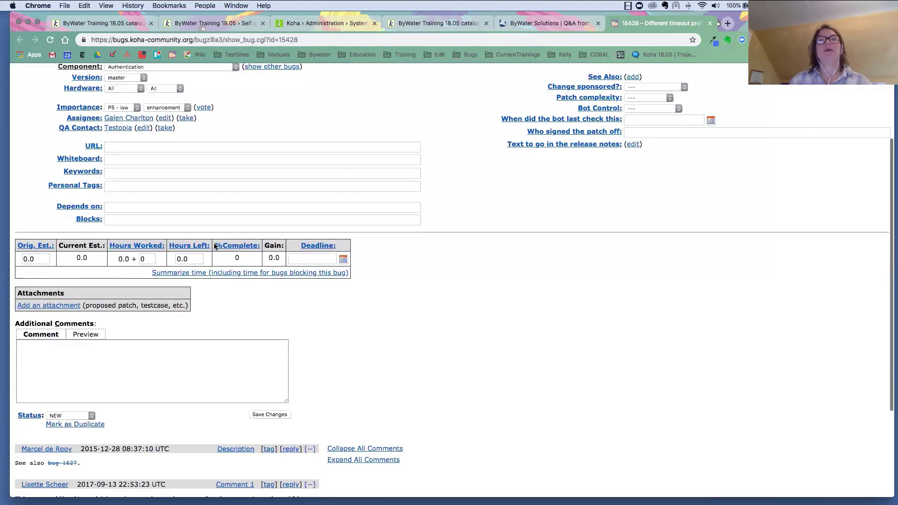
scroll(215, 242, down, 5)
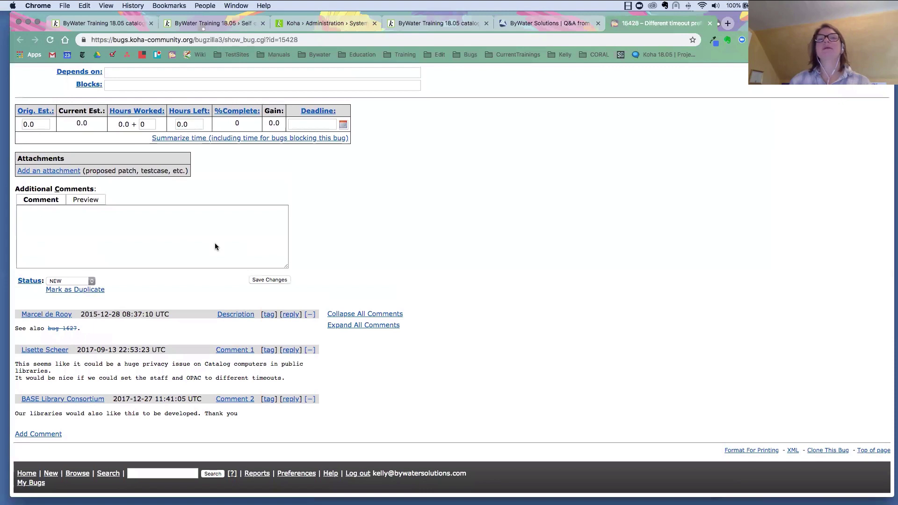